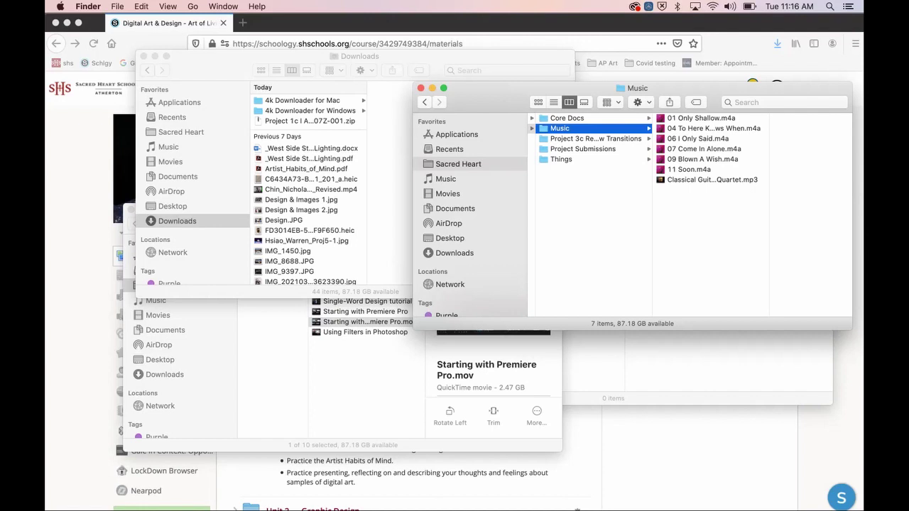
Step: Launch Adobe Premiere Pro 2020 from the Dock to reach its Welcome screen
scroll(309, 213, down, 10)
mouse_move(323, 497)
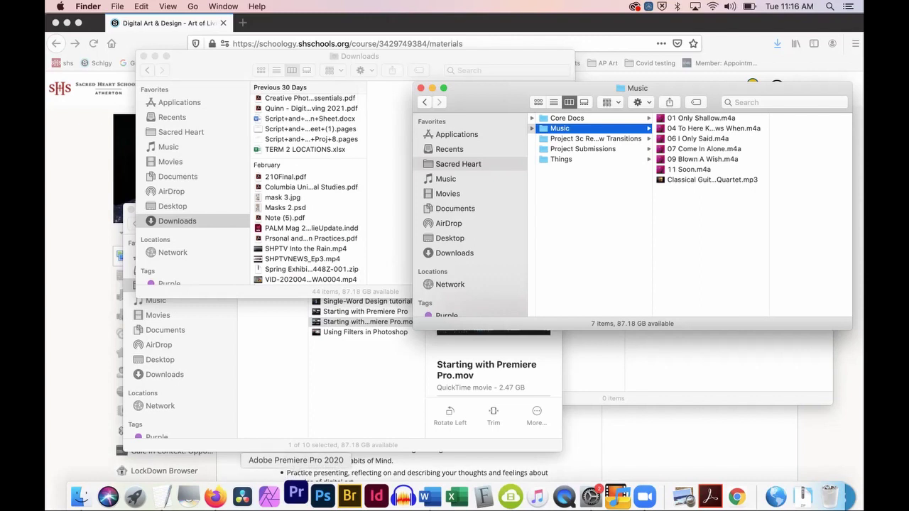
click(296, 488)
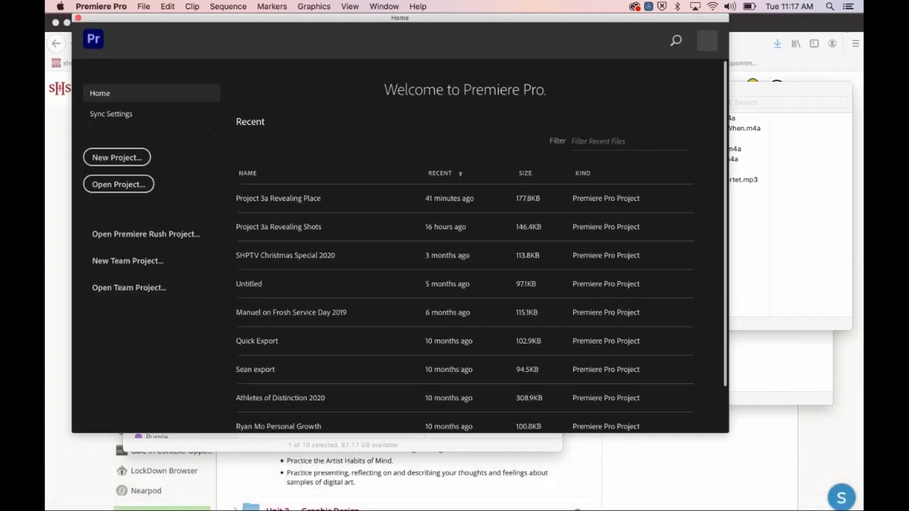
Step: Start a new project named 'Project 3a Revealing Shots'
click(117, 157)
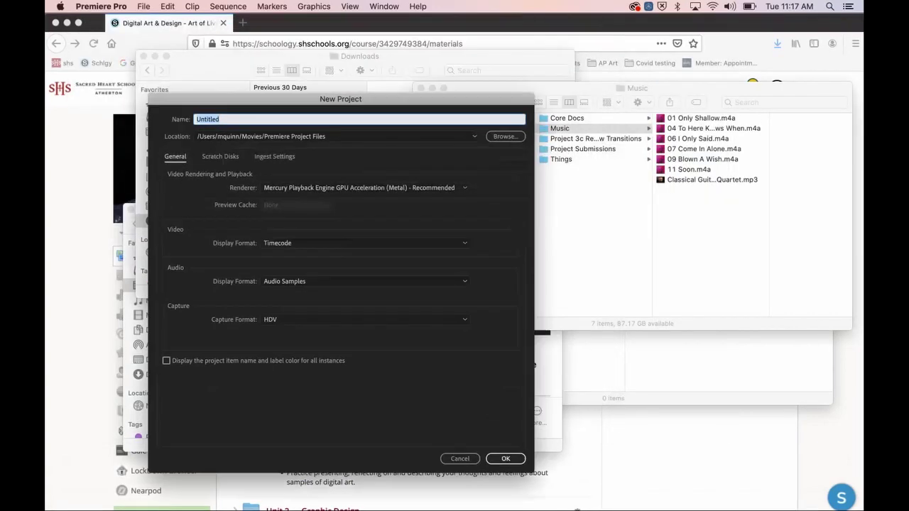
text(Pro)
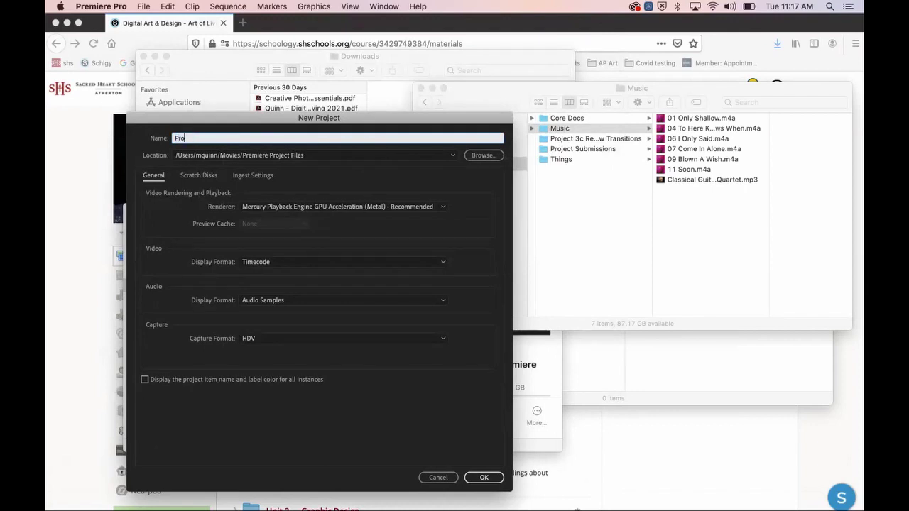
text(ject 3a Revealing Shots)
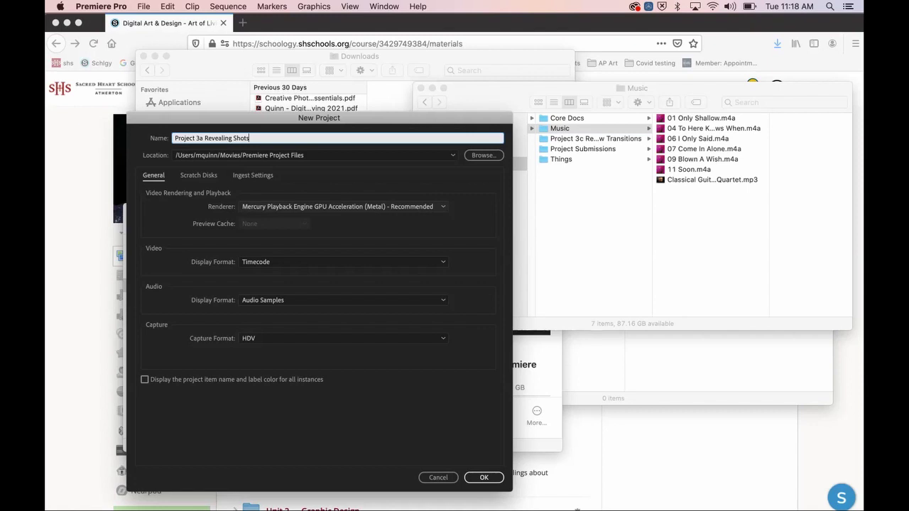
Step: Review the Scratch Disks and Ingest Settings tabs, then return to General
click(199, 176)
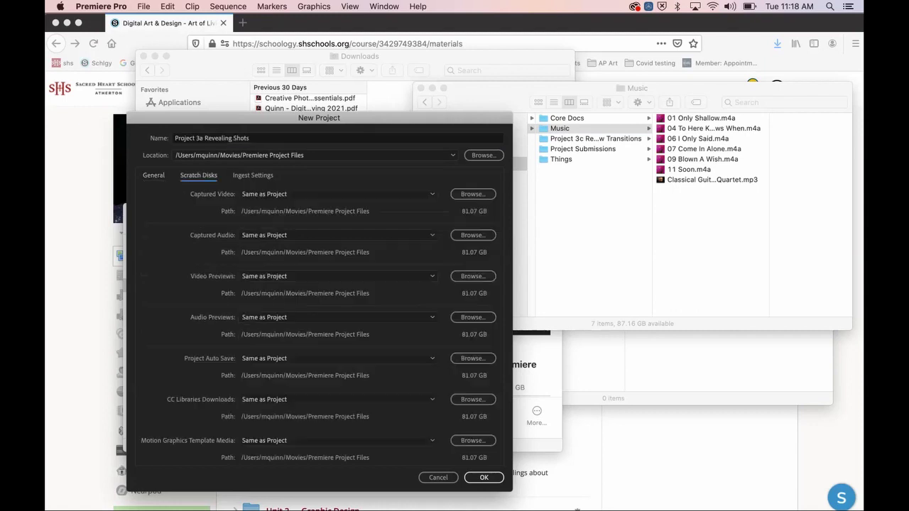
click(253, 175)
click(199, 175)
click(154, 176)
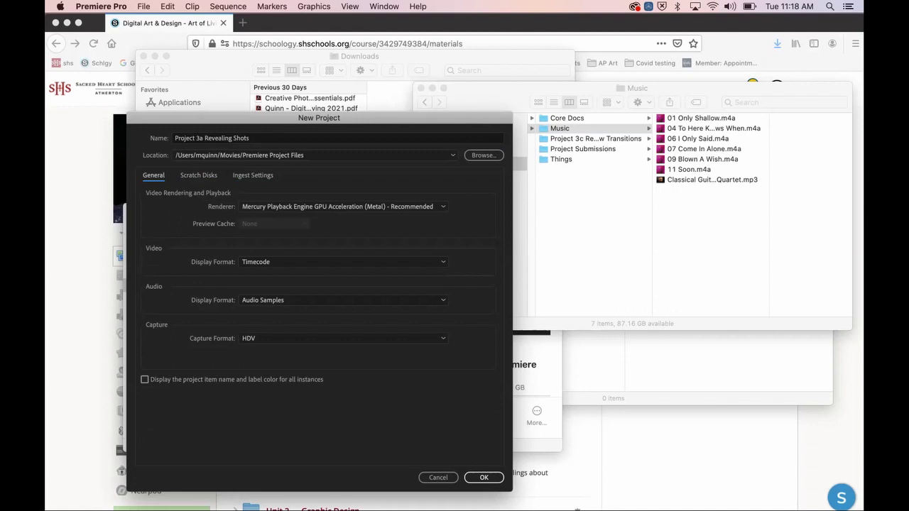
Step: Keep Timecode as the video display format and create the project, overwriting the existing file
click(341, 262)
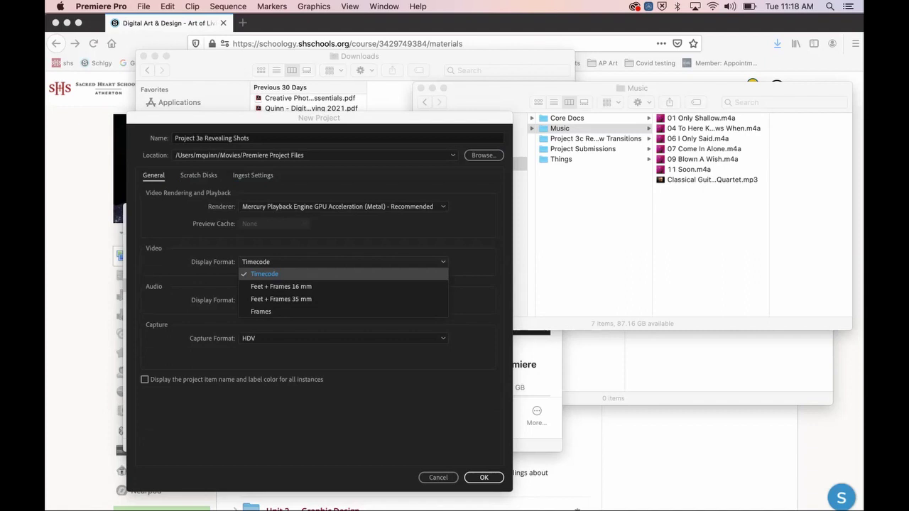
click(298, 274)
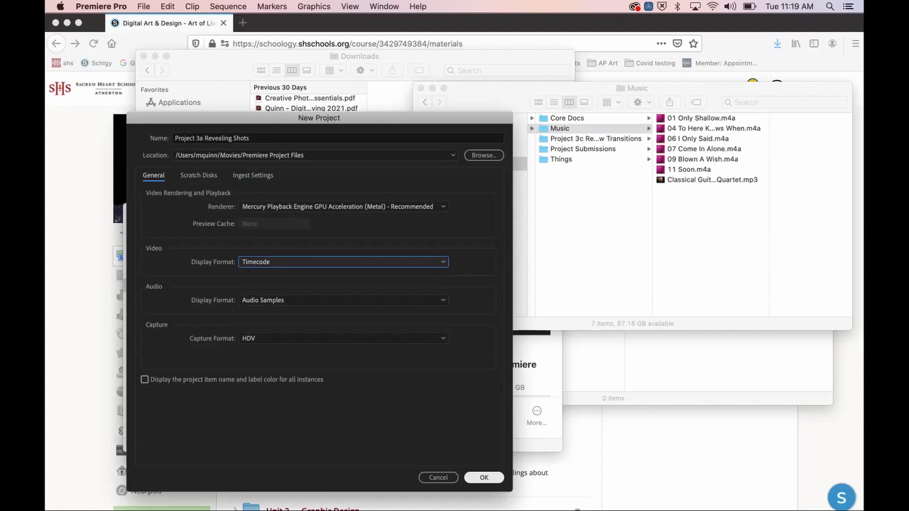
key(Return)
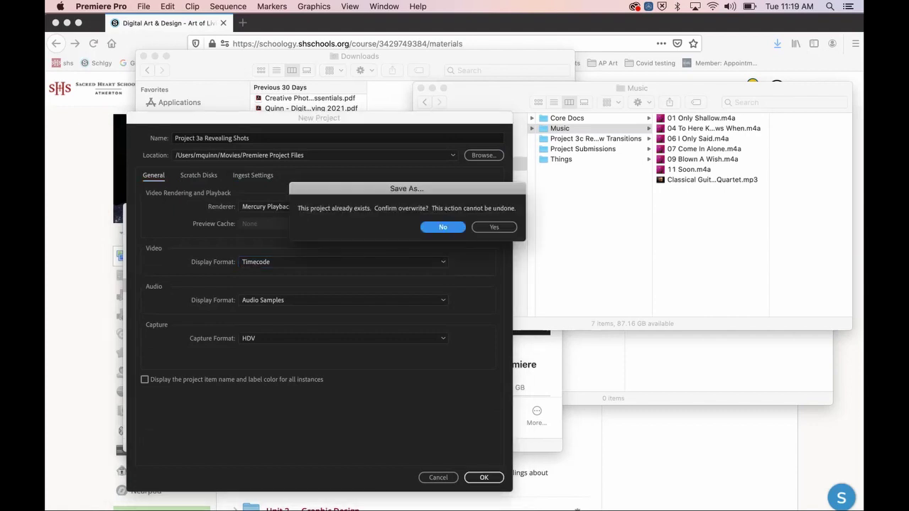
click(495, 227)
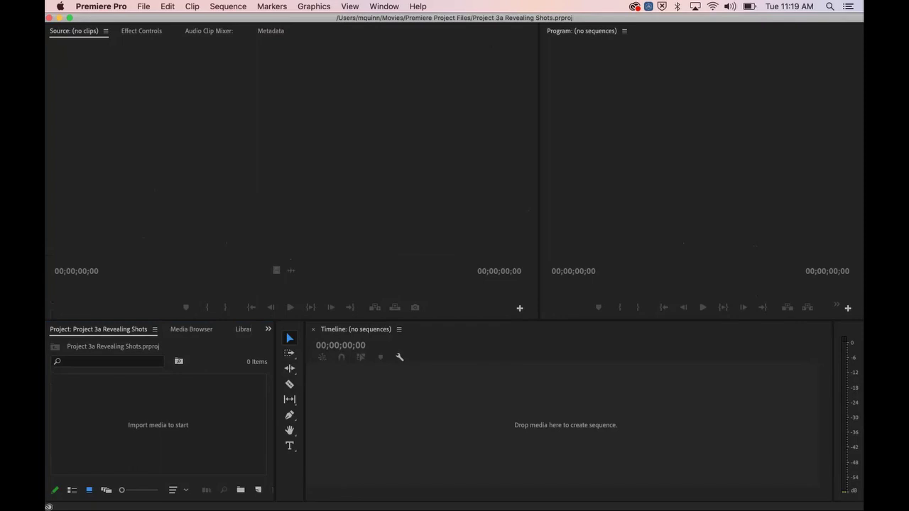
click(384, 7)
mouse_move(399, 20)
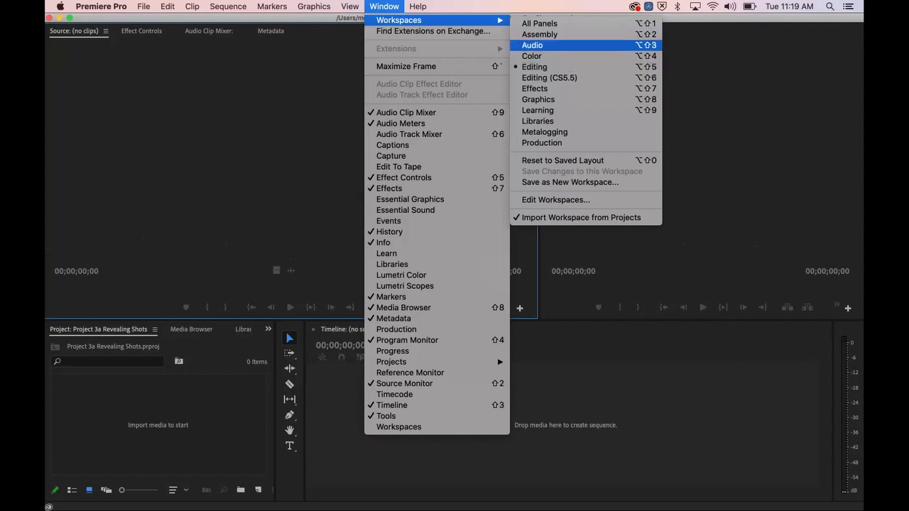
click(540, 110)
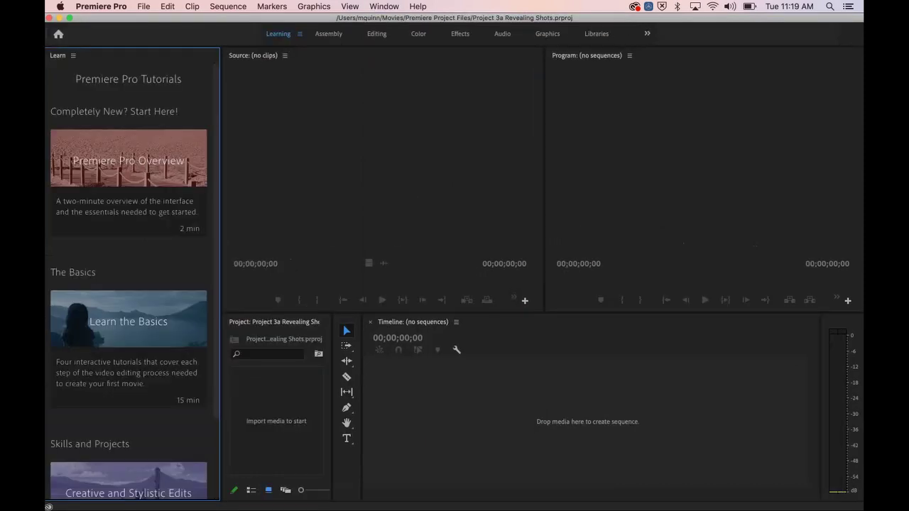
click(384, 7)
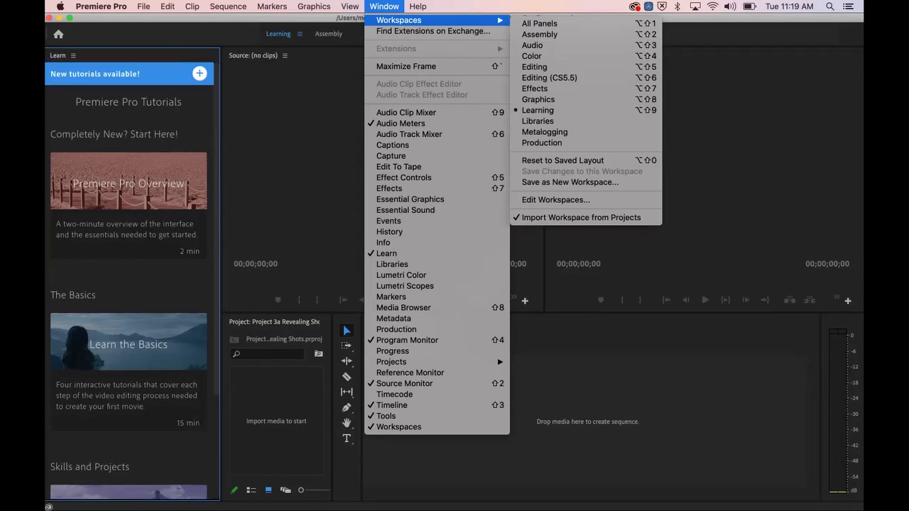
click(383, 6)
click(384, 6)
mouse_move(399, 20)
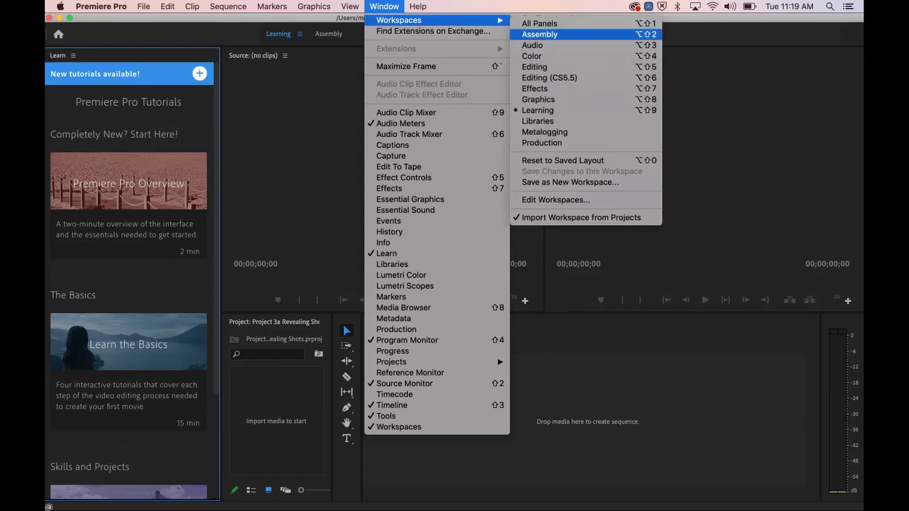
click(535, 67)
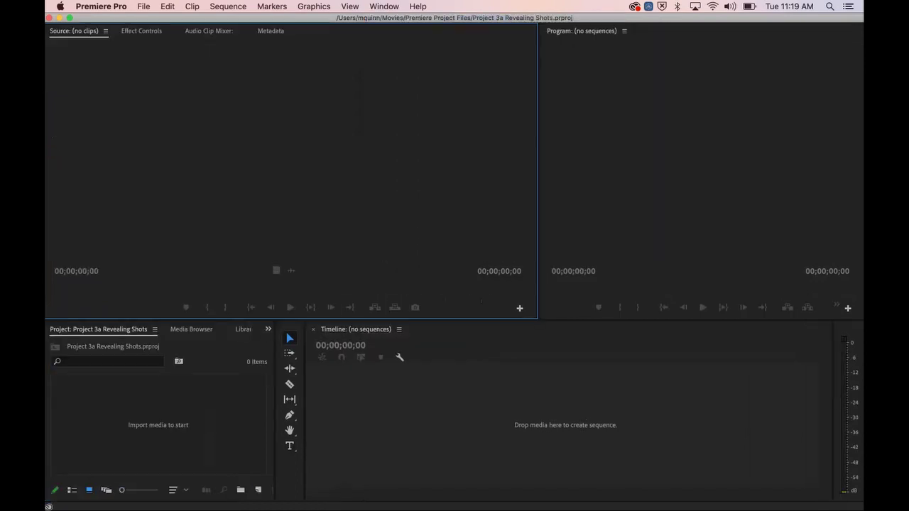
click(384, 7)
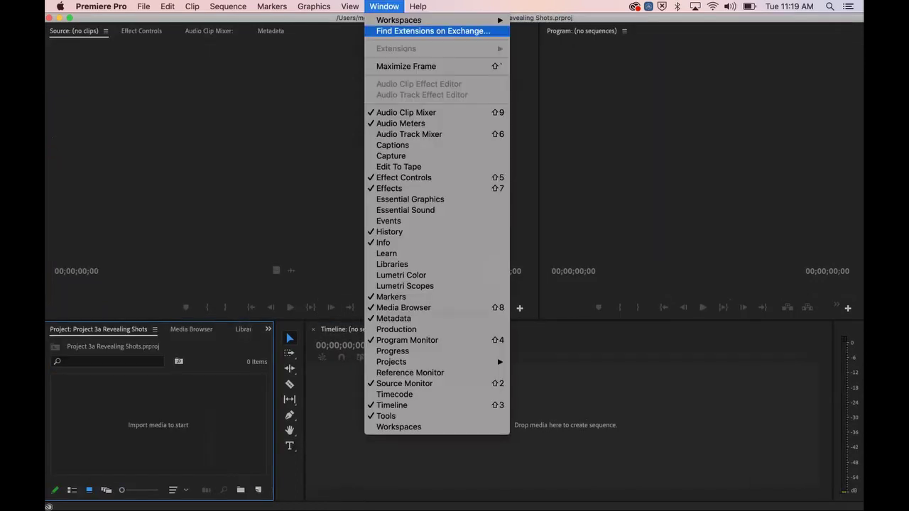
mouse_move(399, 20)
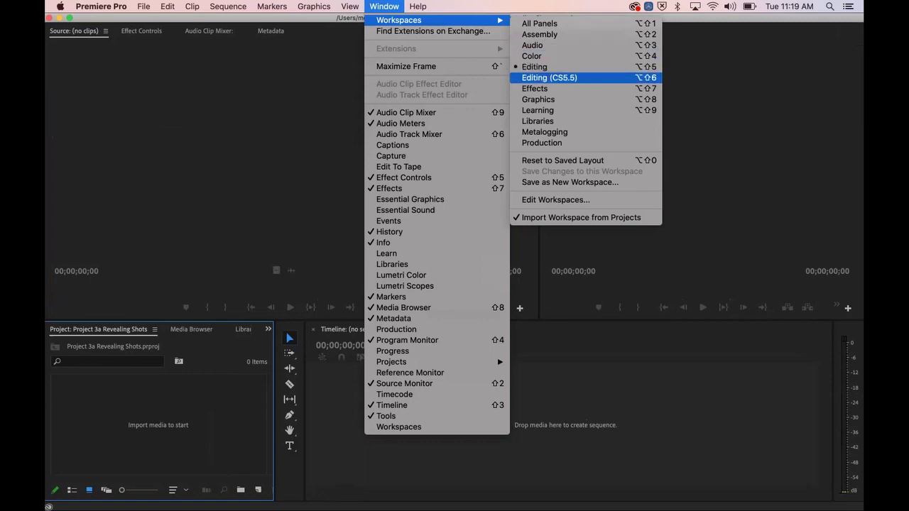
click(549, 78)
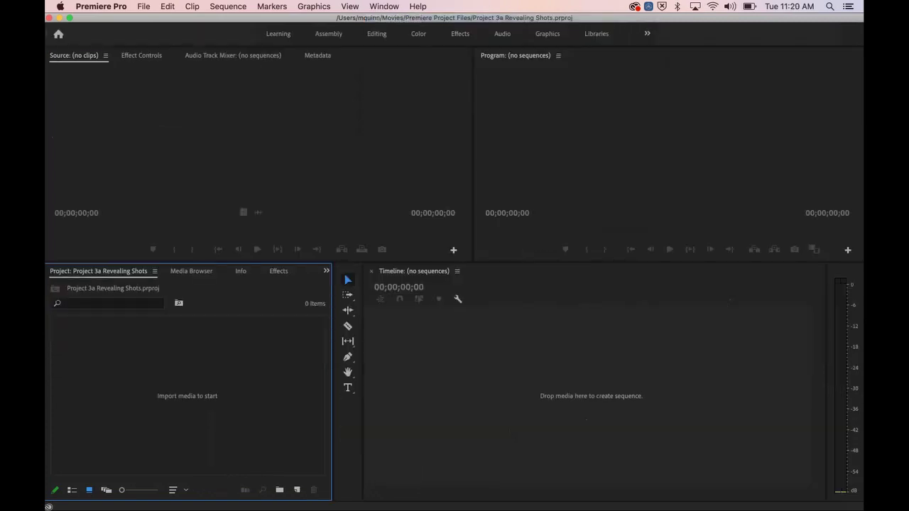
click(383, 6)
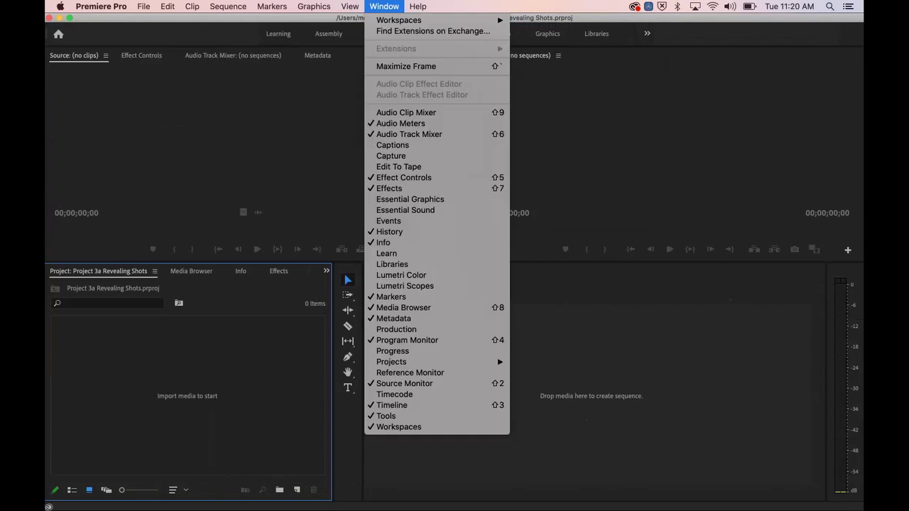
mouse_move(398, 20)
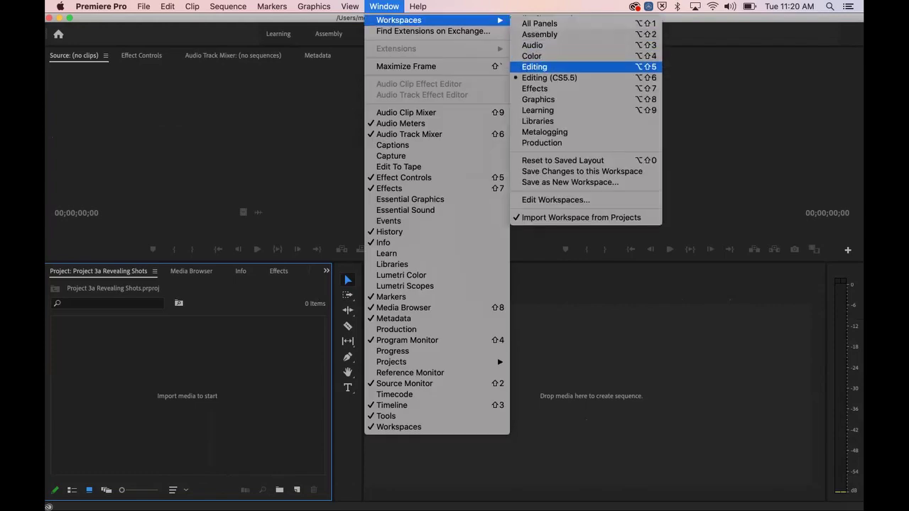
click(534, 67)
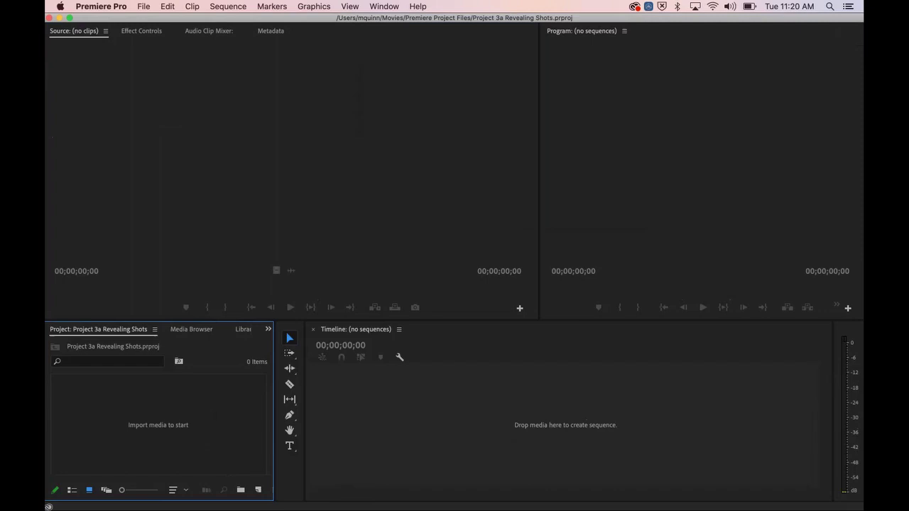
Step: Import the Project 3c Revealing Shots w Transitions folder from Semester 2
click(143, 6)
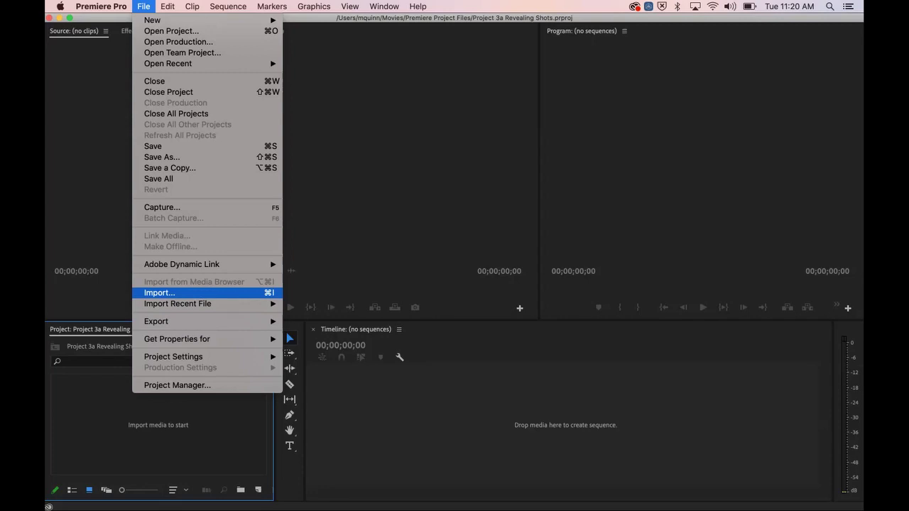
click(160, 293)
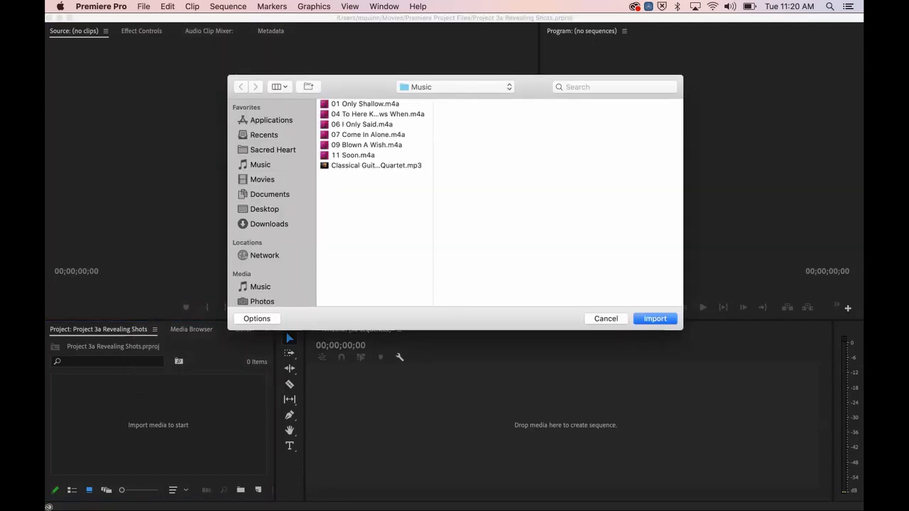
click(366, 108)
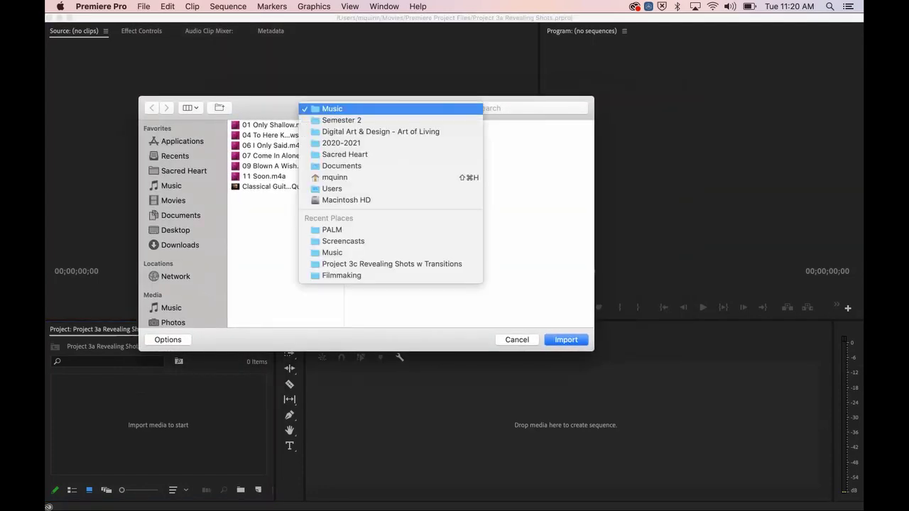
click(343, 120)
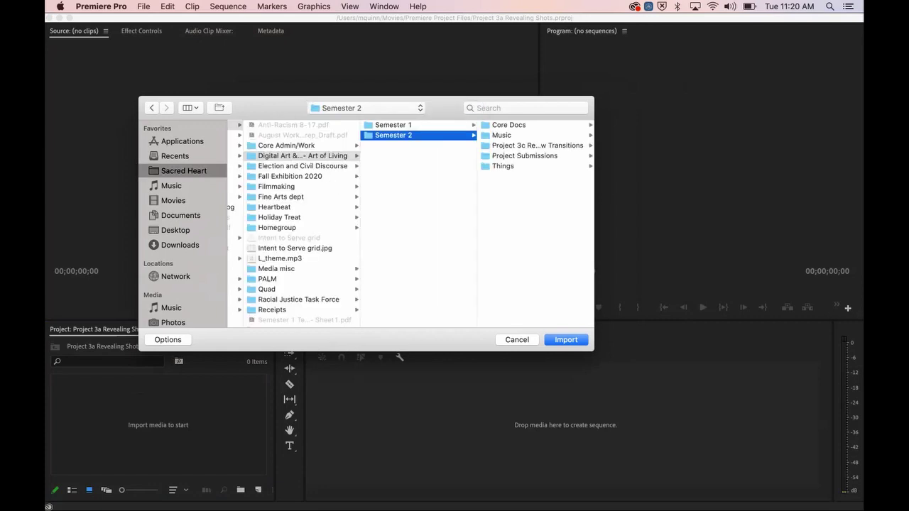
click(537, 145)
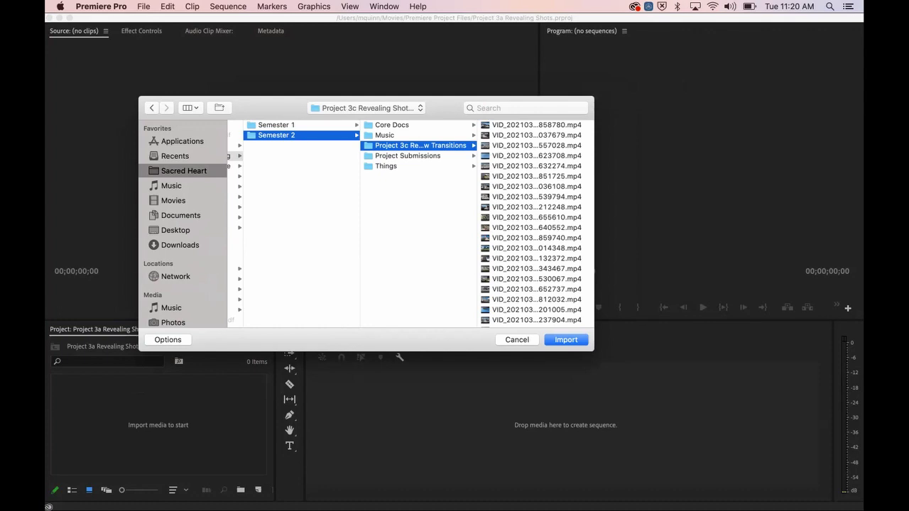
key(Return)
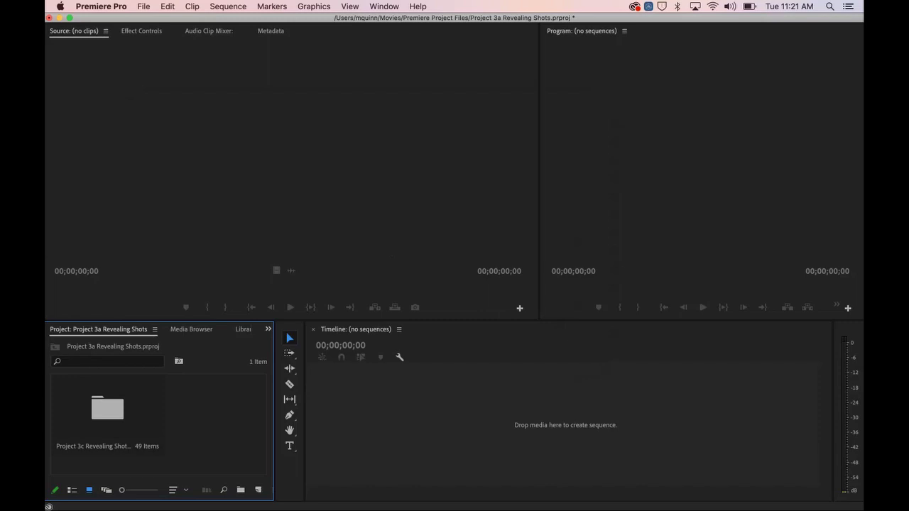
Step: Resize the panels so the project and timeline area grows and the monitors get shorter
drag(286, 323, 286, 283)
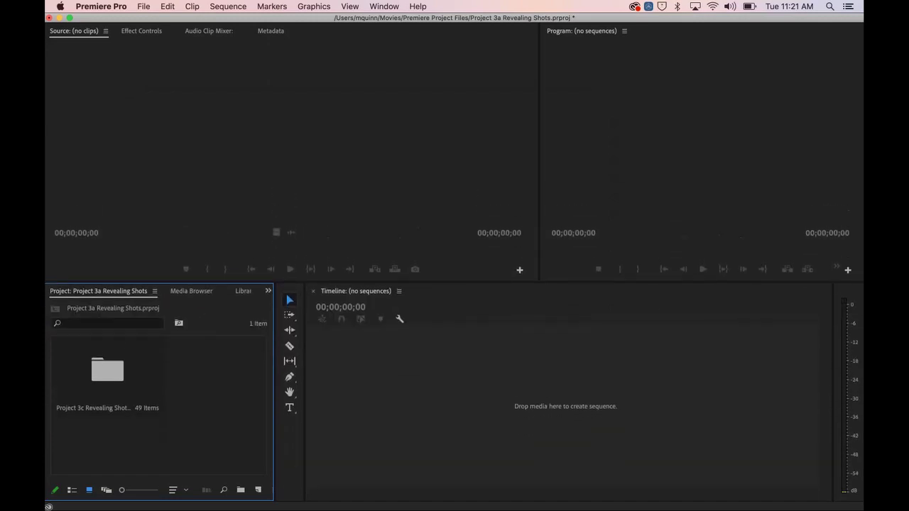
mouse_move(275, 391)
mouse_down()
mouse_move(168, 390)
mouse_move(588, 391)
mouse_move(266, 391)
mouse_up()
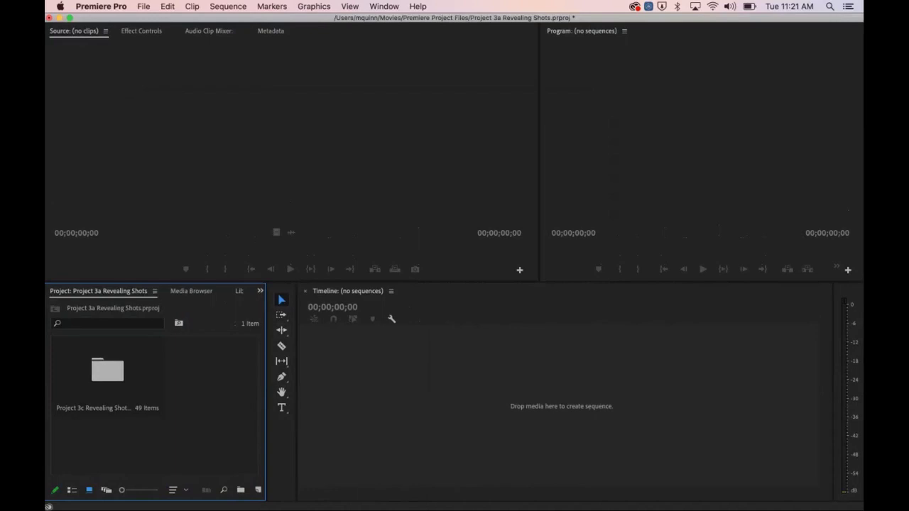
drag(297, 390, 262, 390)
click(291, 152)
mouse_move(291, 281)
mouse_down()
mouse_move(291, 255)
mouse_move(292, 268)
mouse_up()
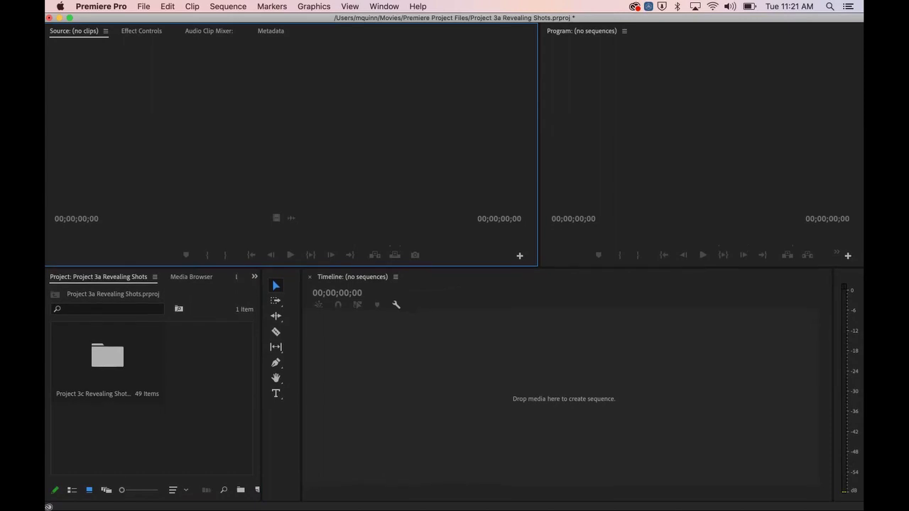
drag(291, 267, 291, 245)
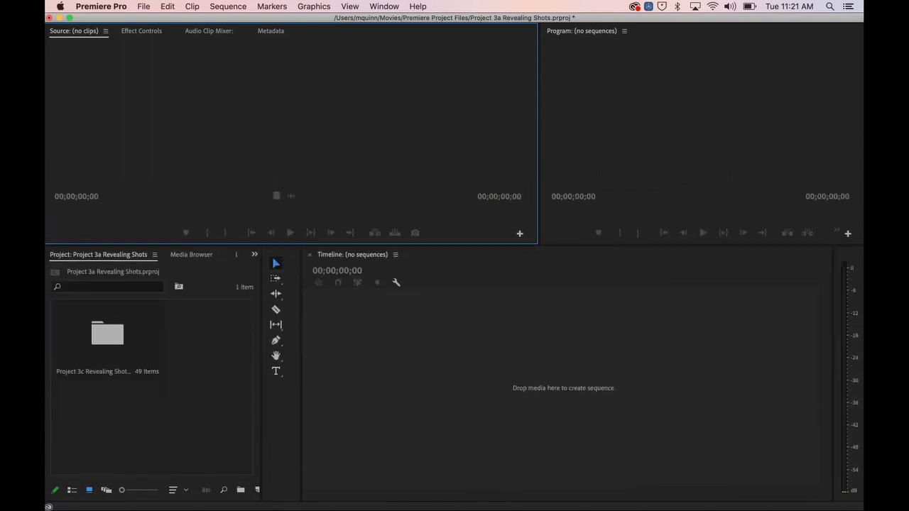
Step: Open the Project 3c folder as its own bin and switch it to List View
click(152, 419)
double_click(108, 333)
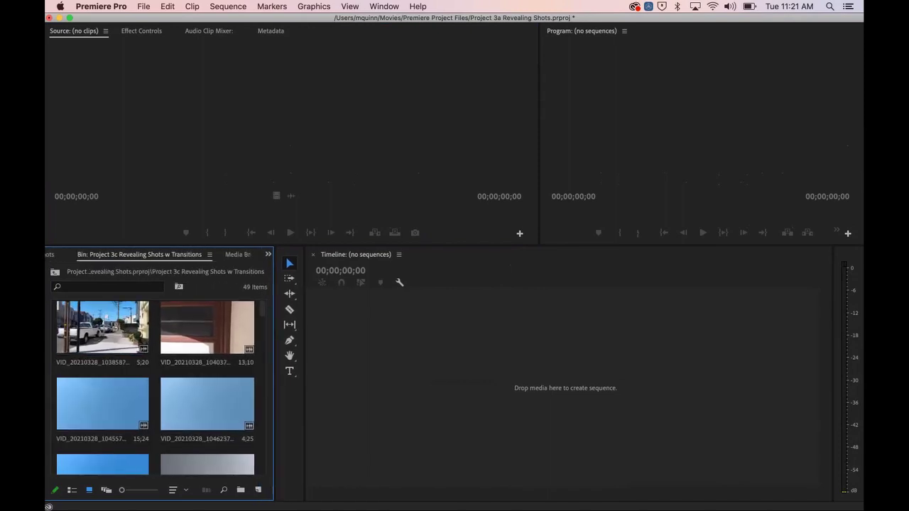
drag(263, 376, 326, 376)
scroll(181, 387, down, 5)
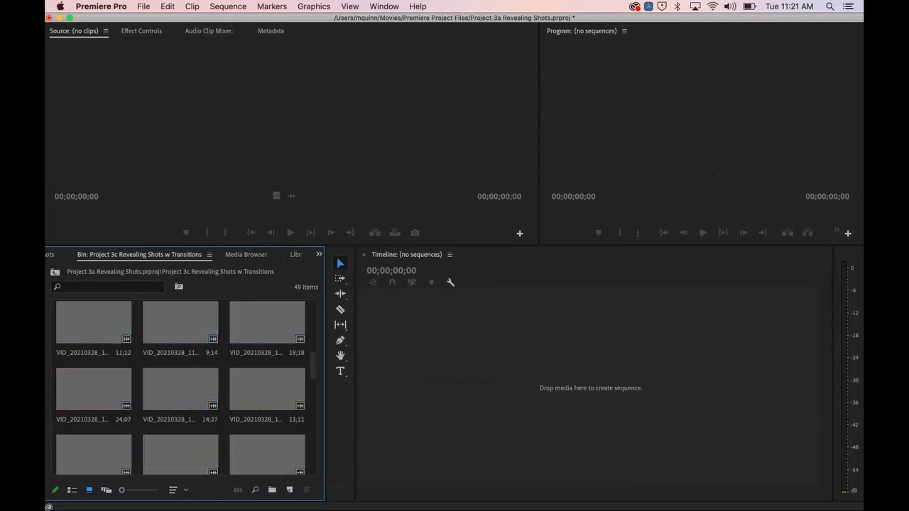
scroll(181, 387, down, 3)
scroll(181, 387, up, 2)
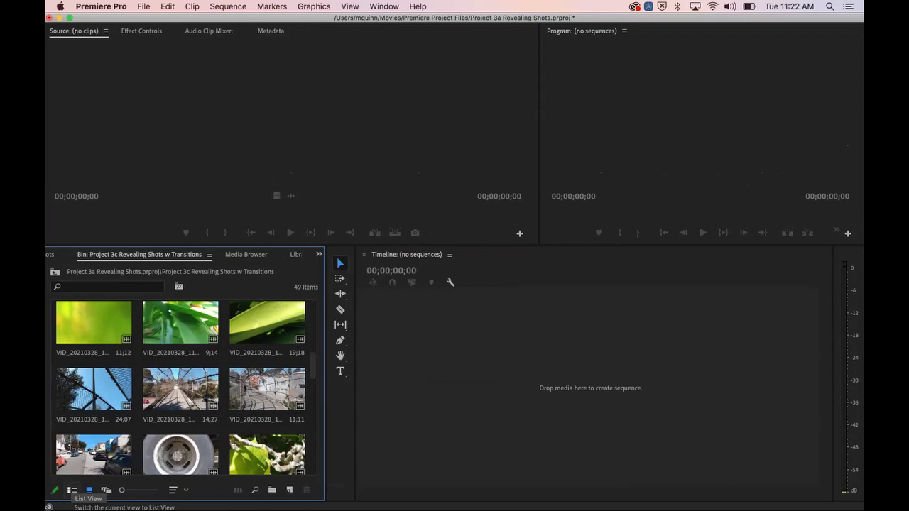
click(71, 490)
scroll(181, 387, down, 10)
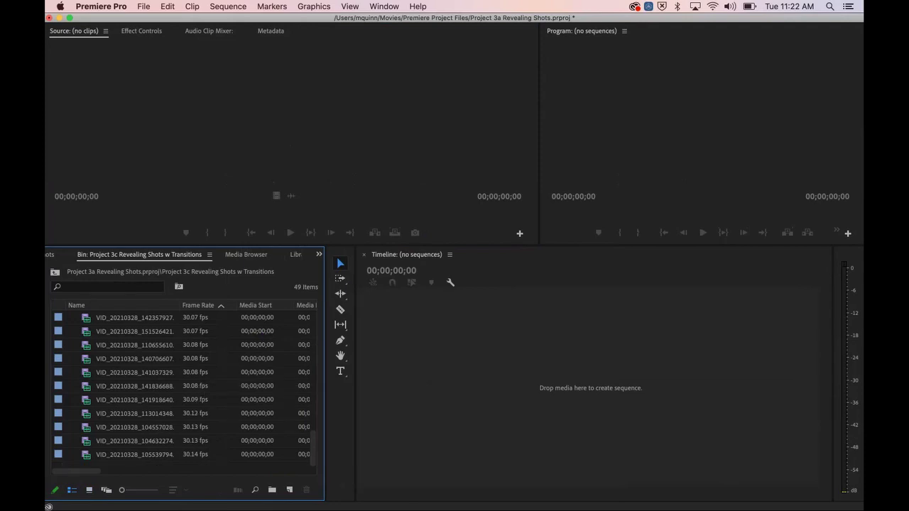
Step: Widen the bin, move Media Duration after Frame Rate, save, and return to Icon View
drag(326, 376, 430, 376)
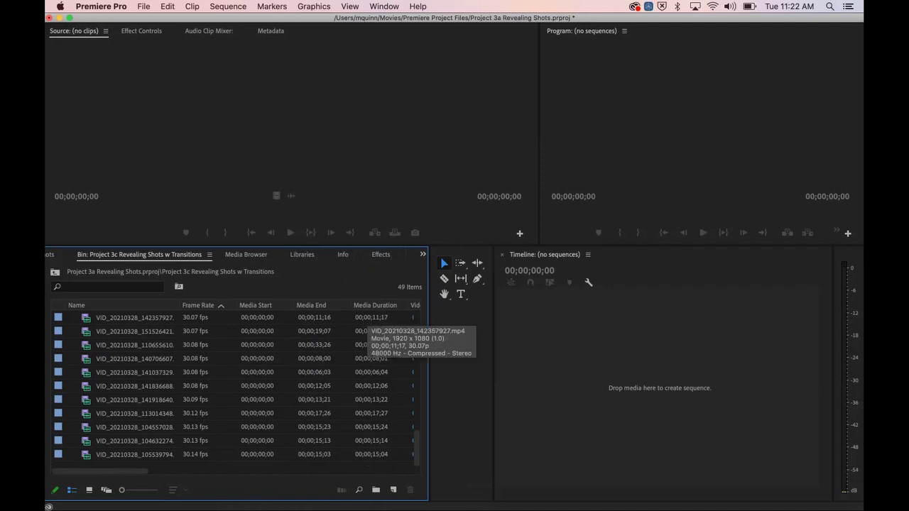
drag(373, 306, 252, 306)
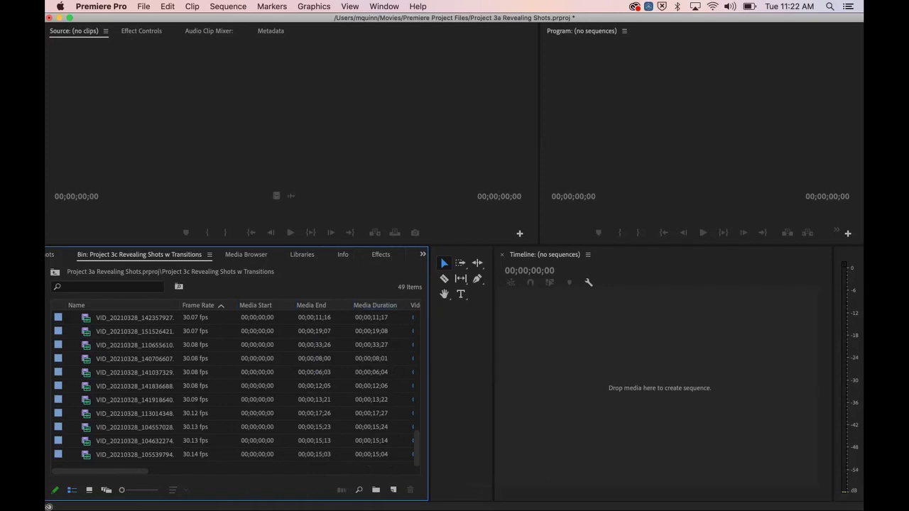
drag(375, 305, 239, 306)
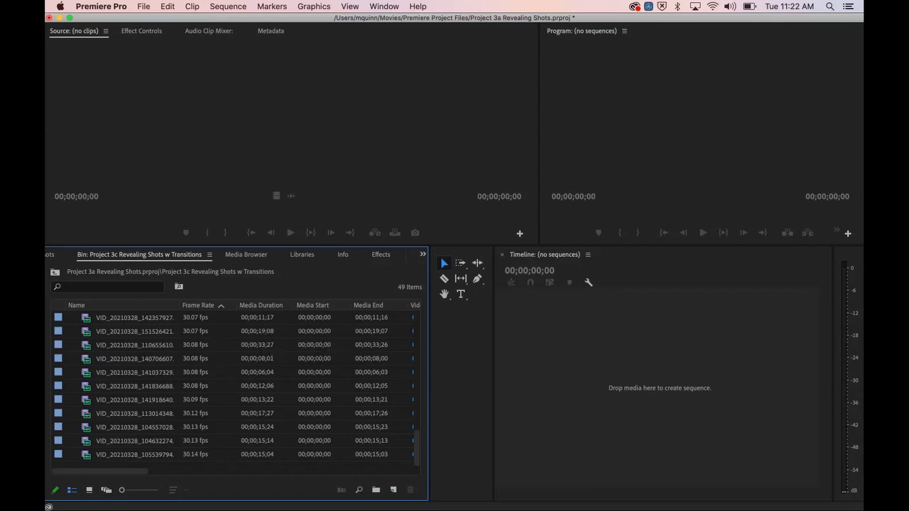
key(super+s)
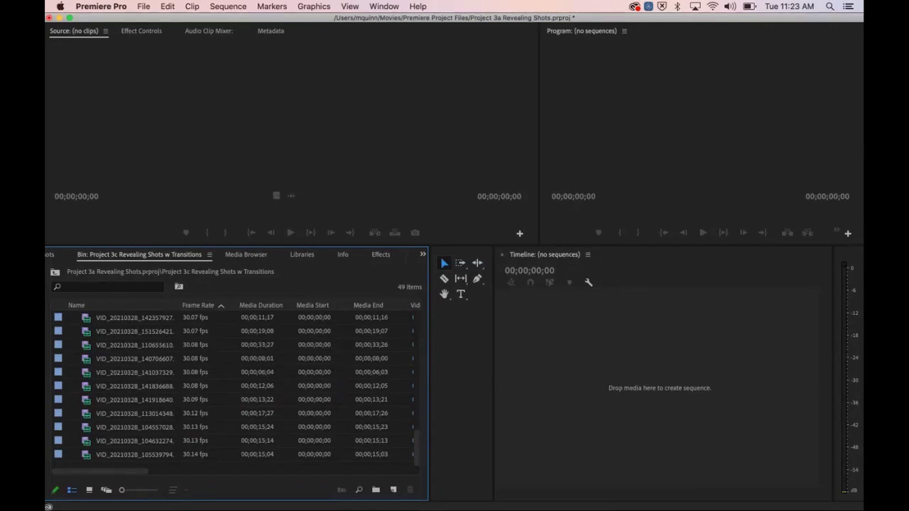
click(89, 490)
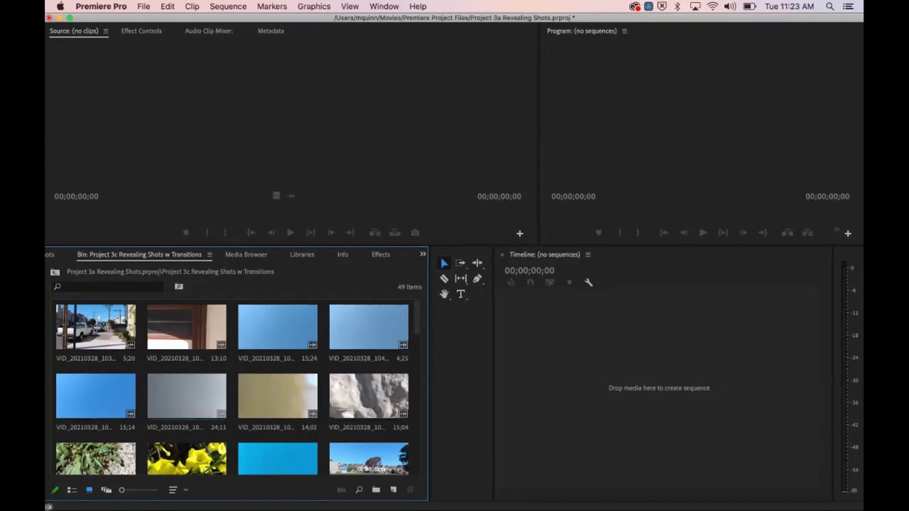
Step: Load the rock clip in an enlarged Source monitor and shuttle with J/K/L to 00;00;04;19
double_click(334, 396)
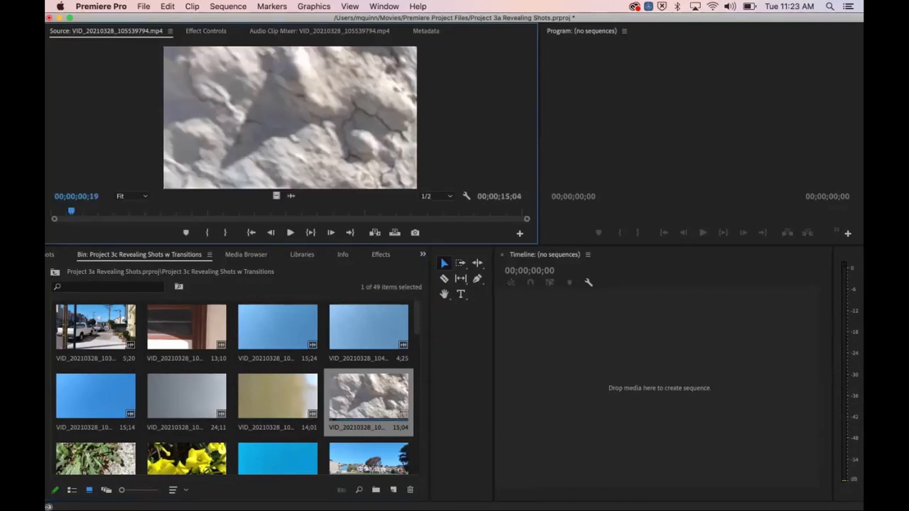
drag(284, 246, 284, 350)
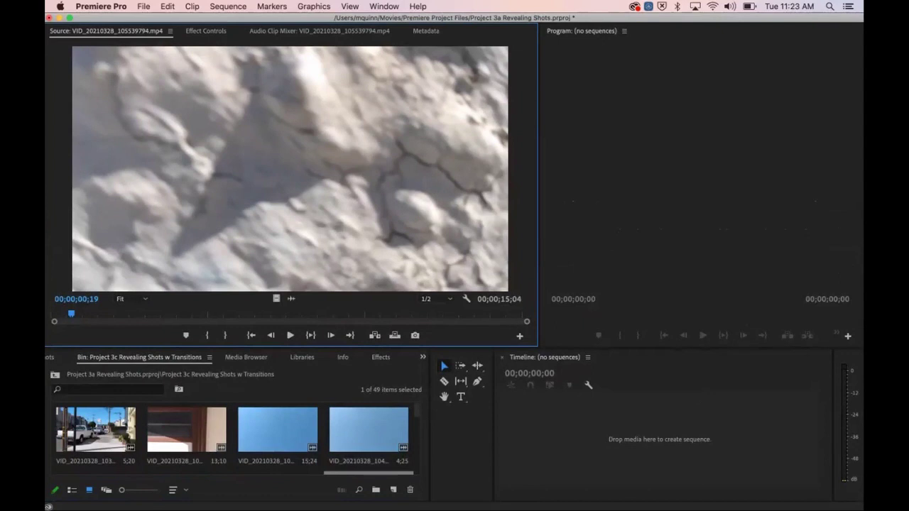
key(l)
key(l)
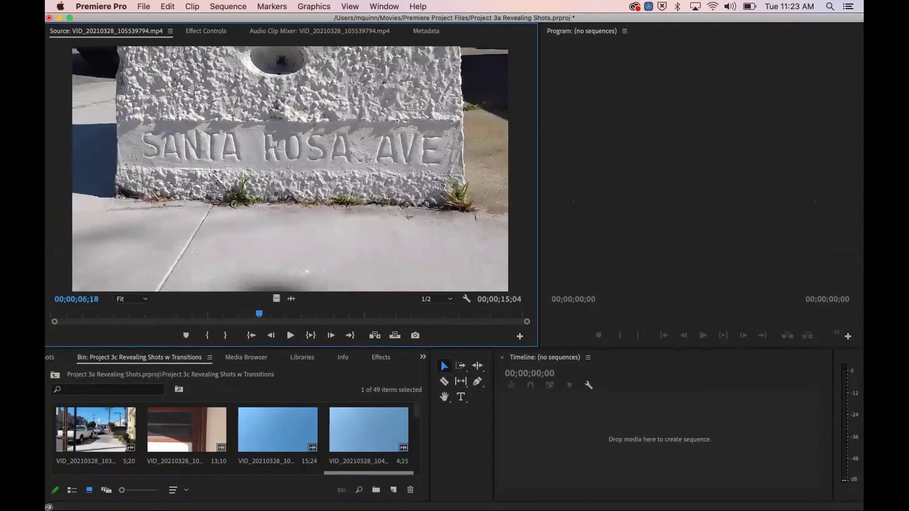
key(j)
key(j)
key(j)
key(l)
key(l)
key(l)
key(j)
key(j)
key(j)
key(l)
key(l)
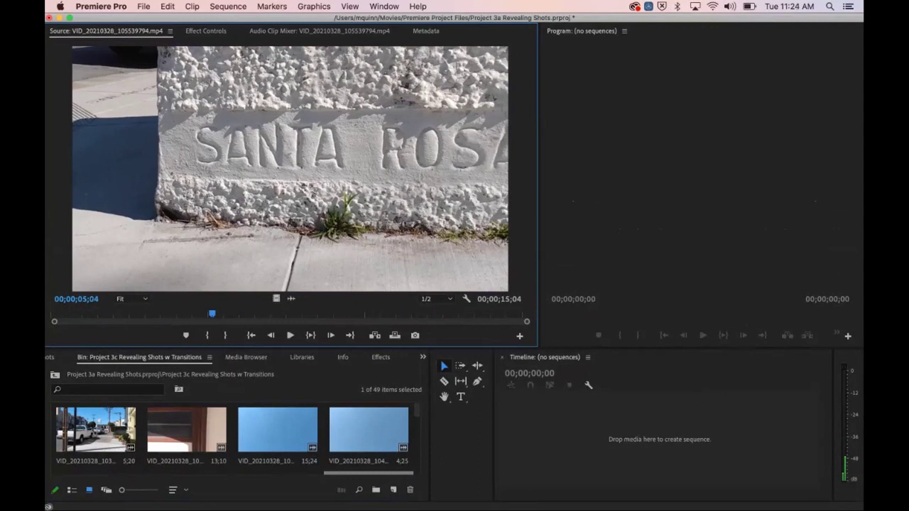
key(j)
key(k)
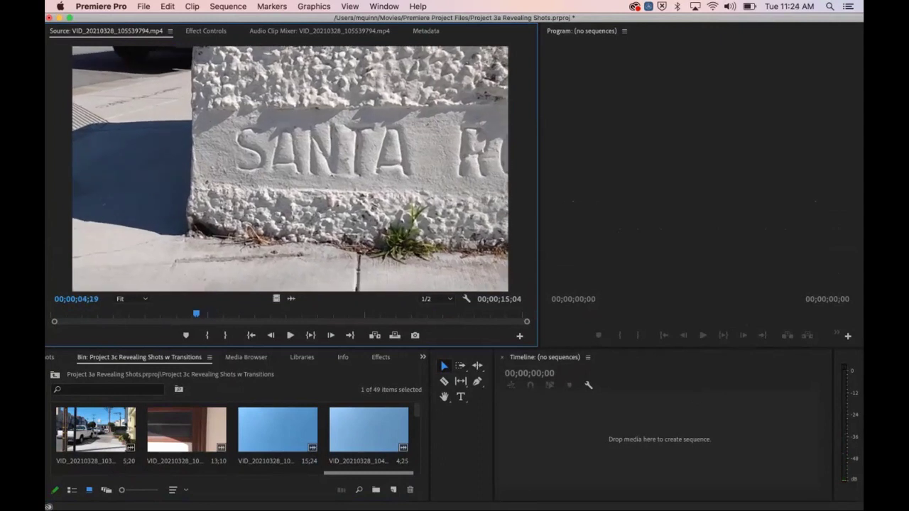
drag(291, 350, 291, 283)
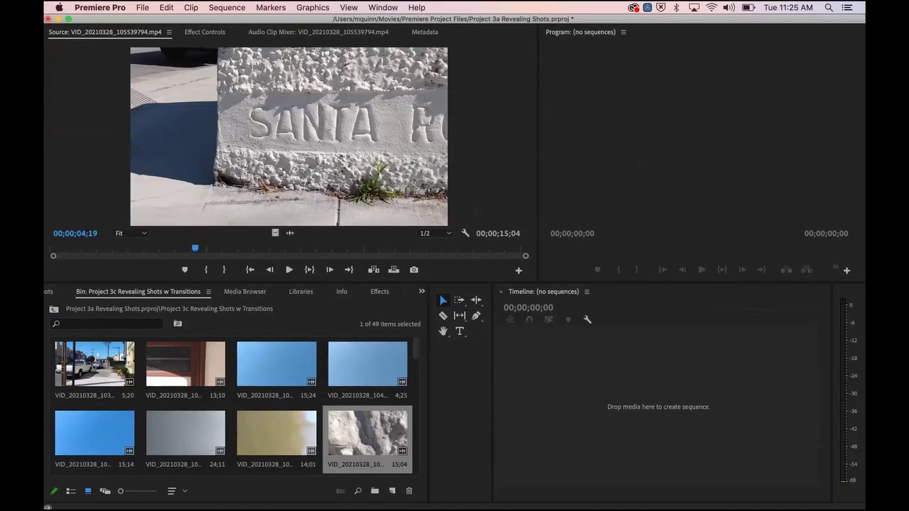
Step: Start a new sequence and expand the AVCHD 1080p group in Sequence Presets
click(142, 7)
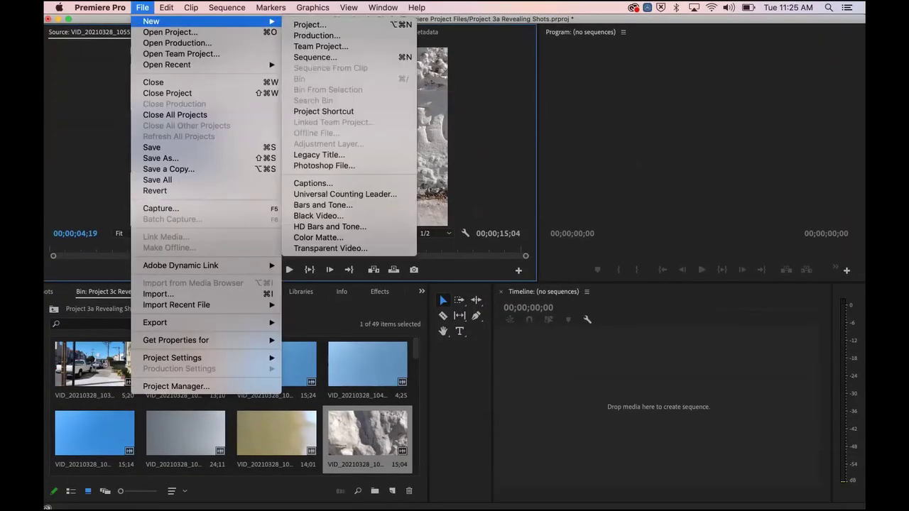
mouse_move(152, 21)
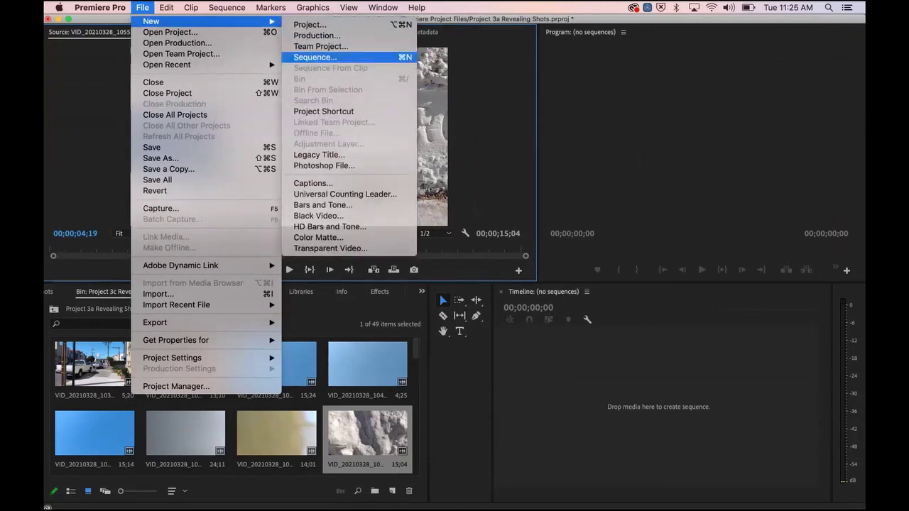
click(315, 56)
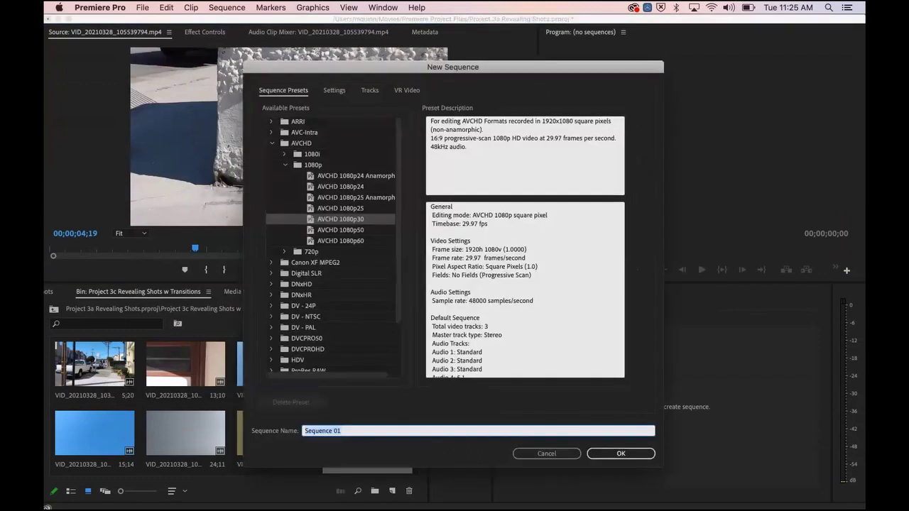
click(272, 143)
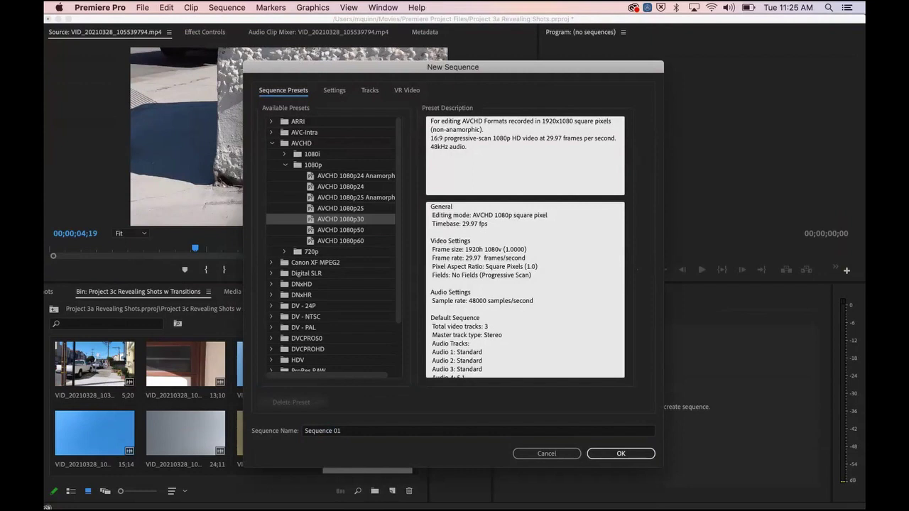
click(286, 165)
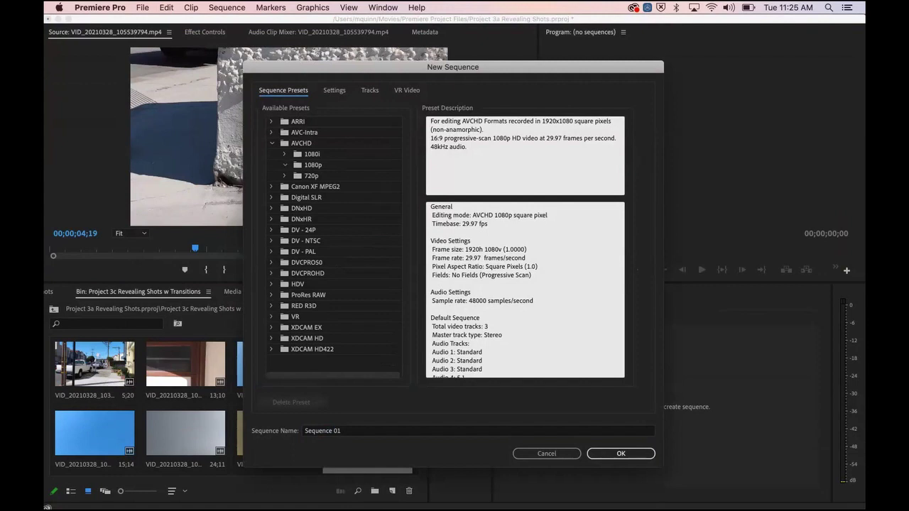
click(286, 165)
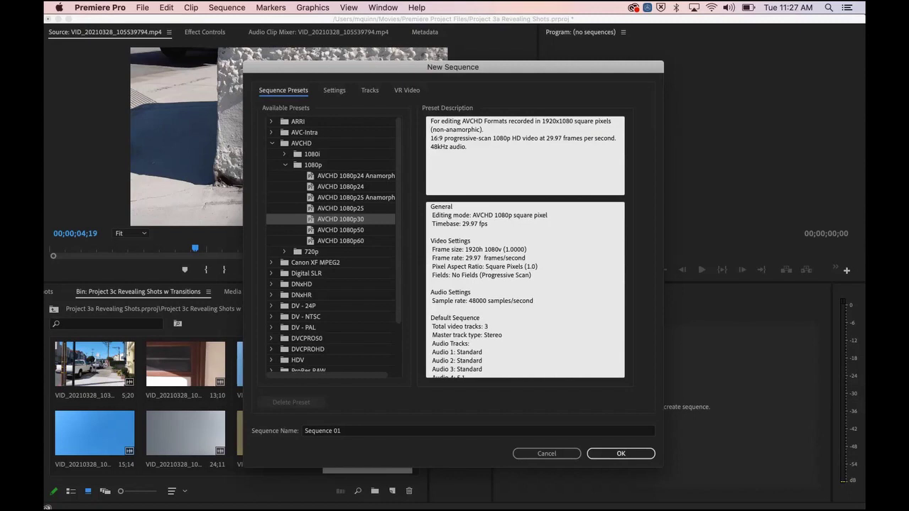
Step: Compare the AVCHD 1080p presets, choose AVCHD 1080p30, and create Sequence 01
click(355, 176)
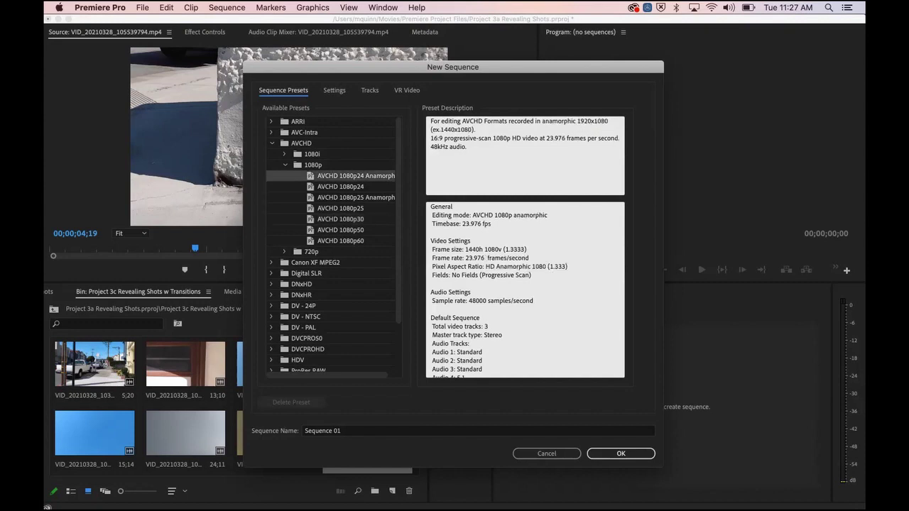
click(355, 197)
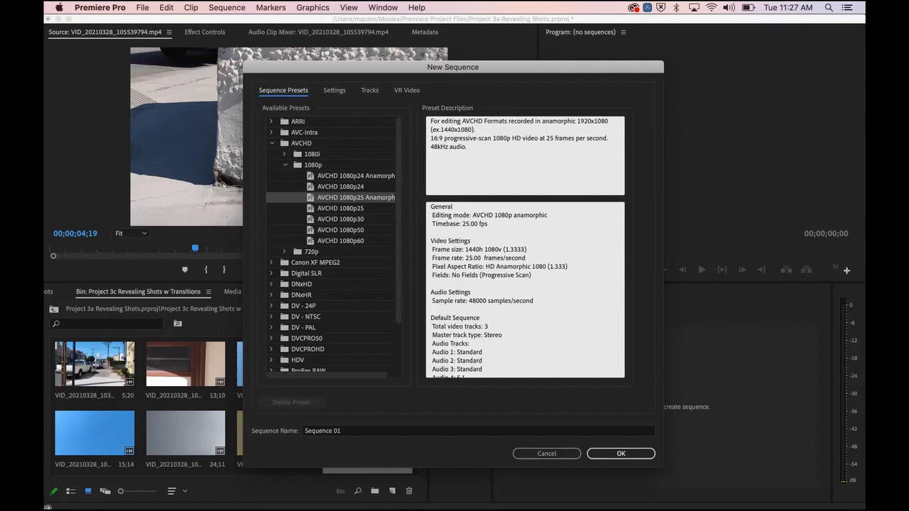
click(341, 186)
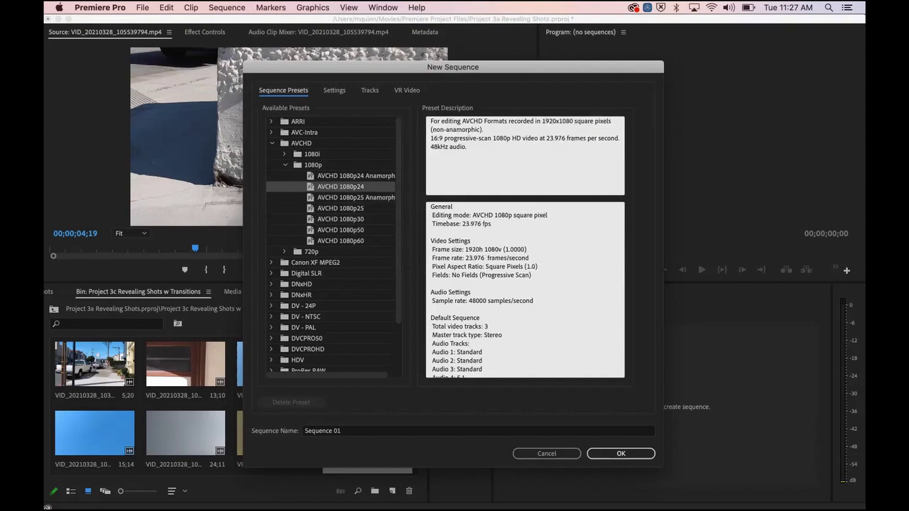
click(341, 208)
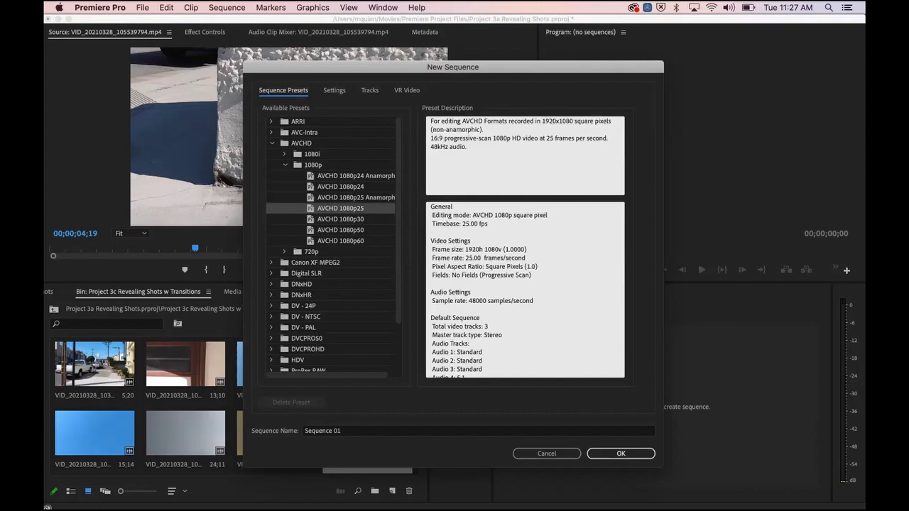
click(341, 219)
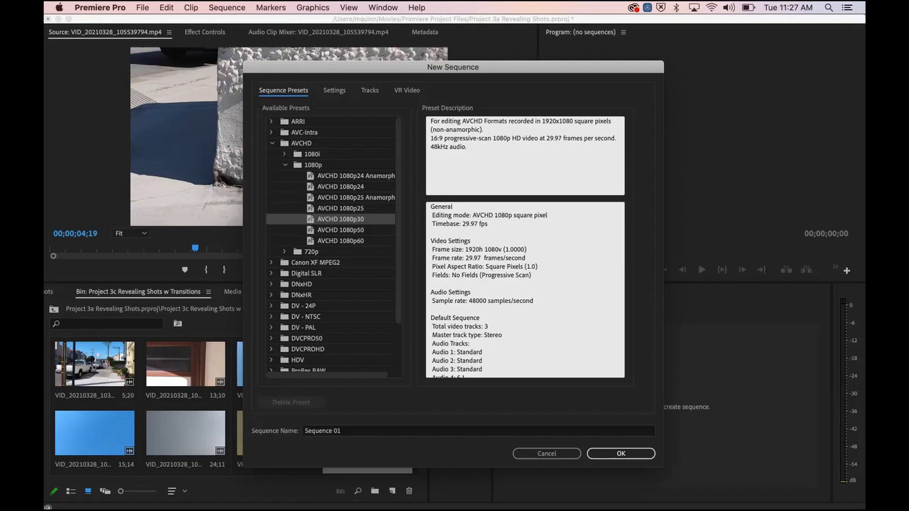
click(340, 241)
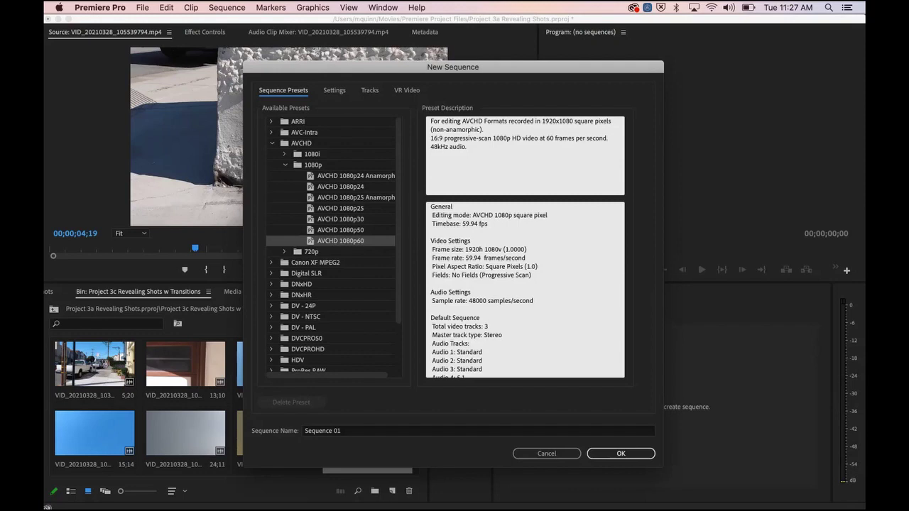
click(340, 219)
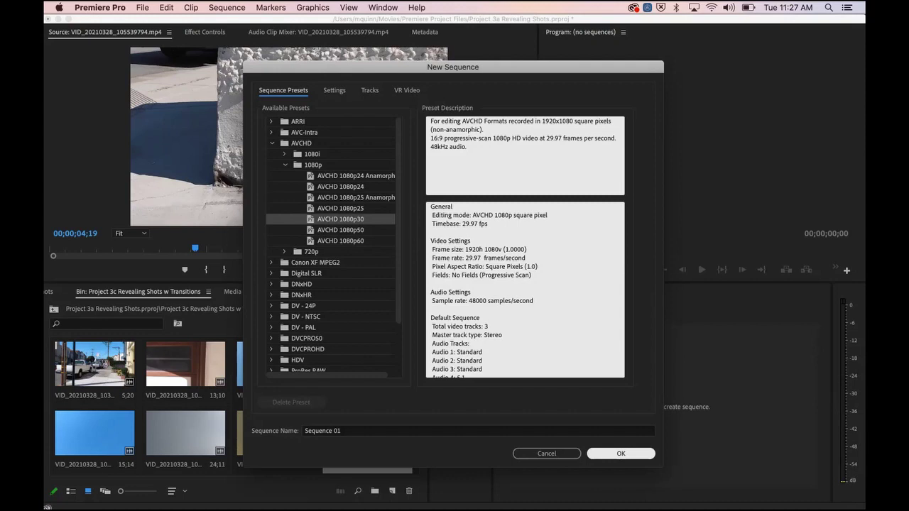
key(Return)
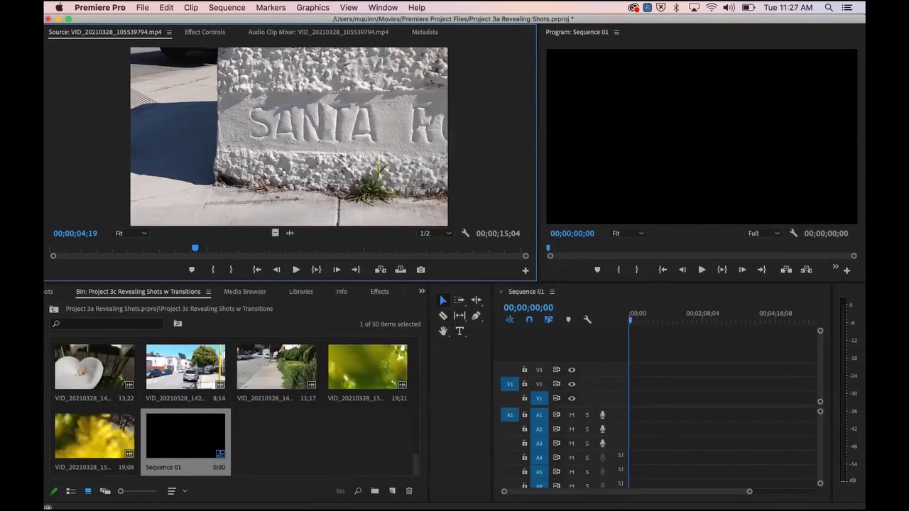
Step: Widen the timeline, then load freeway clip VID_20210328_104632274 in the Source monitor and scrub it
drag(493, 393, 365, 392)
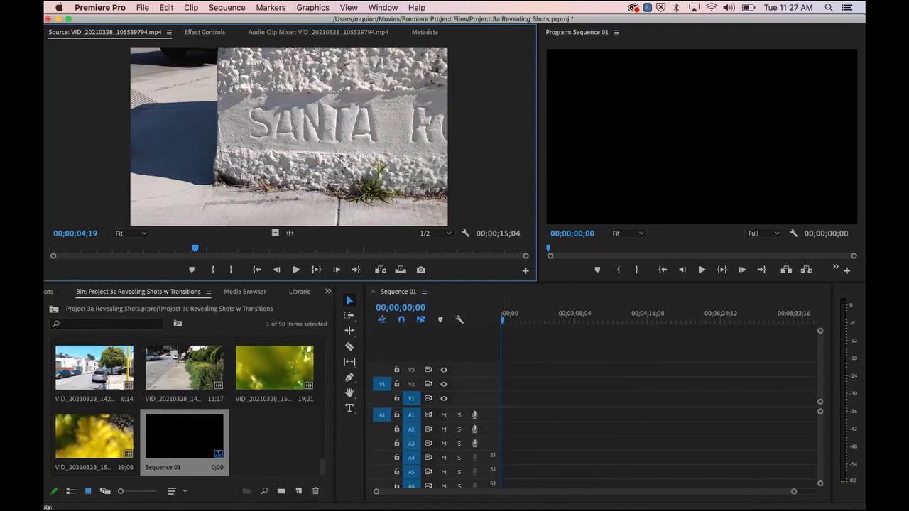
scroll(188, 408, up, 10)
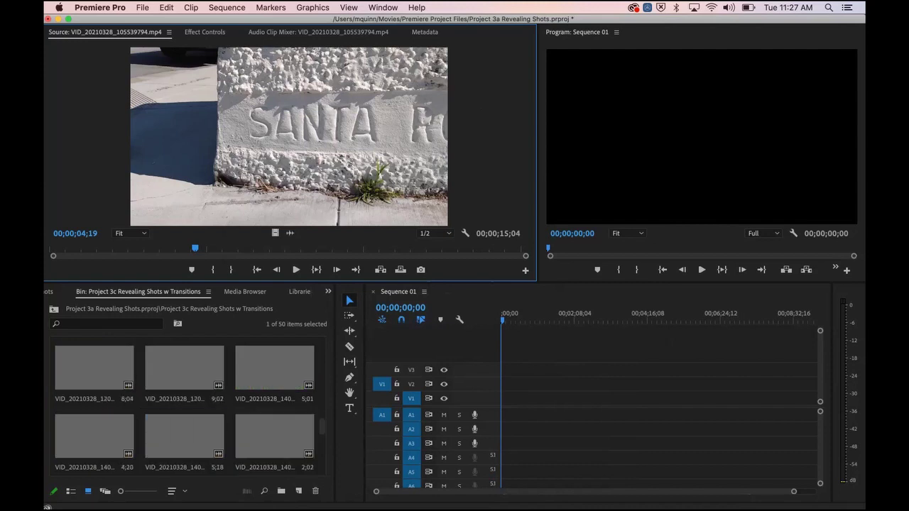
double_click(184, 367)
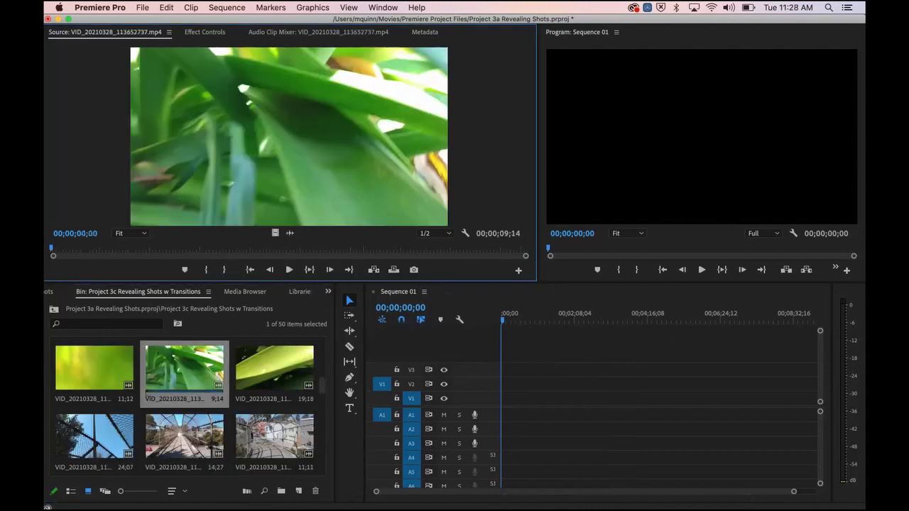
scroll(184, 405, up, 2)
double_click(183, 433)
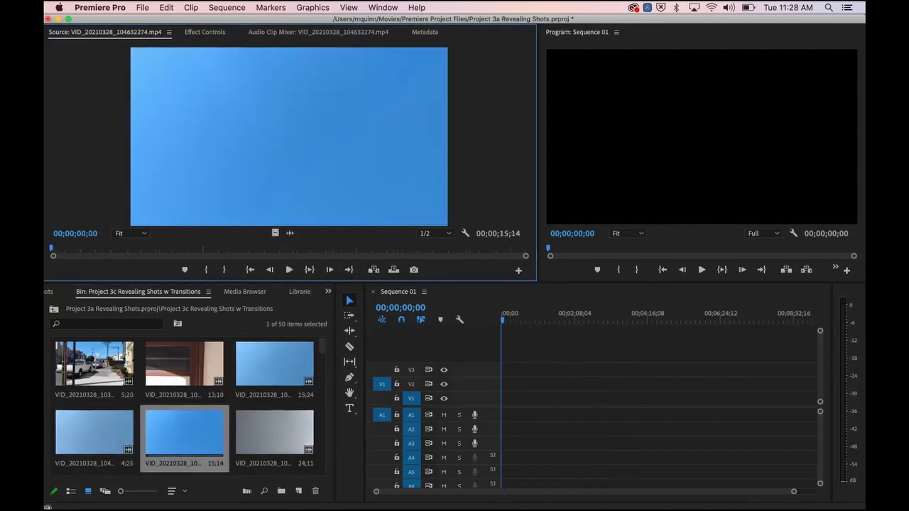
drag(51, 249, 211, 248)
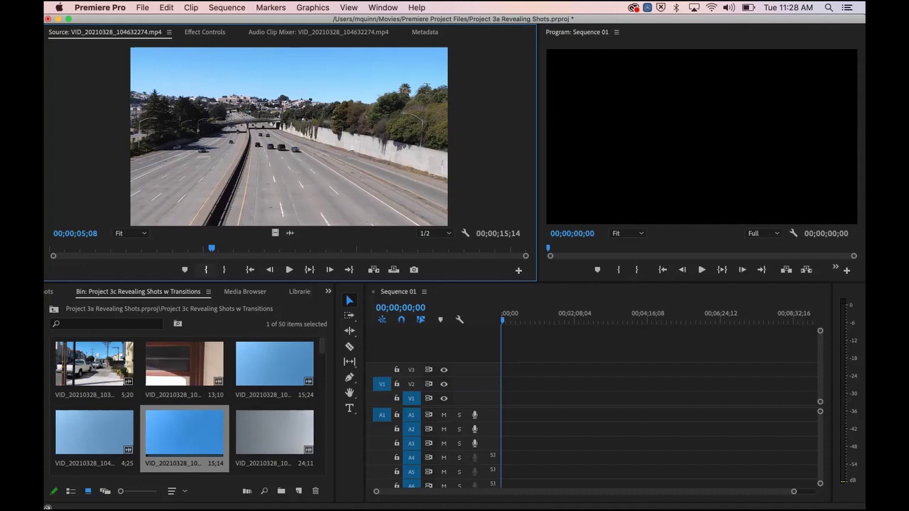
Step: Scrub the freeway source clip to where the fence appears, then drag it into Sequence 01
drag(212, 248, 319, 249)
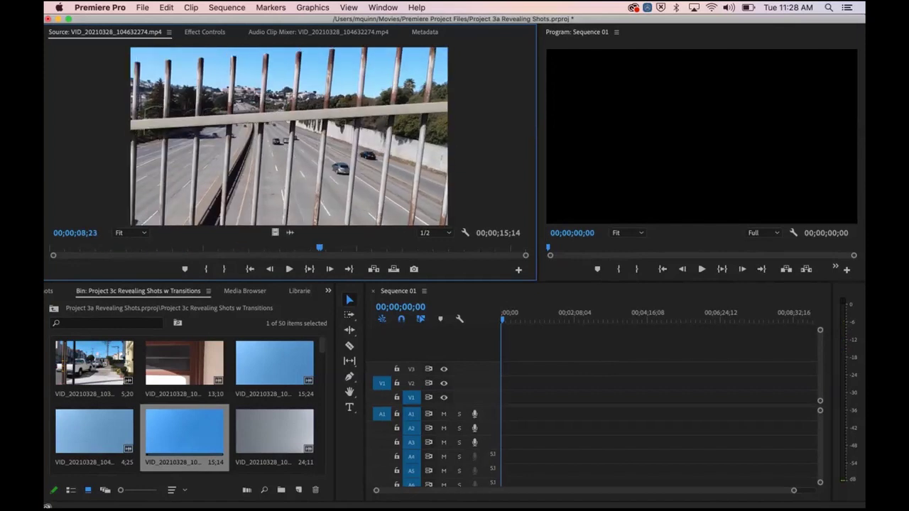
drag(289, 142, 506, 405)
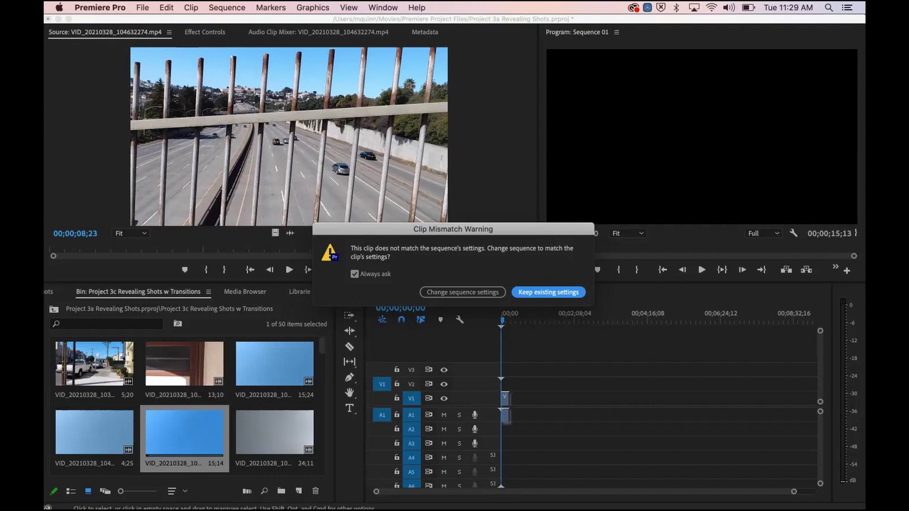
Step: Keep Sequence 01's existing settings, then zoom the timeline and scrub through the 15;14 freeway clip
key(Return)
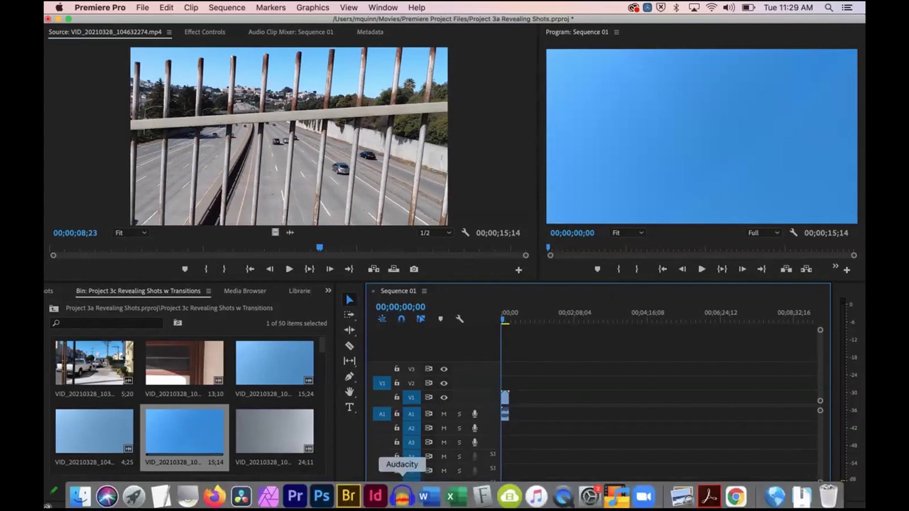
drag(789, 491, 466, 491)
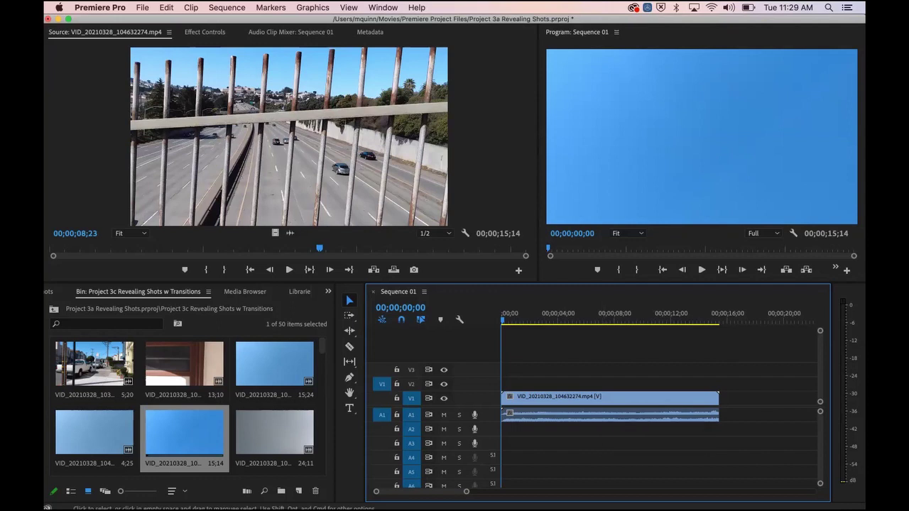
click(548, 316)
drag(548, 318, 579, 318)
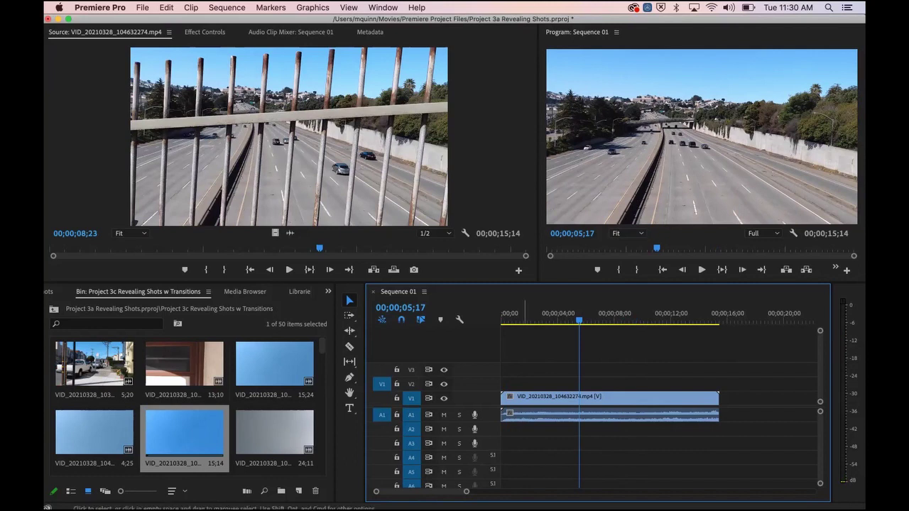
drag(579, 320, 628, 320)
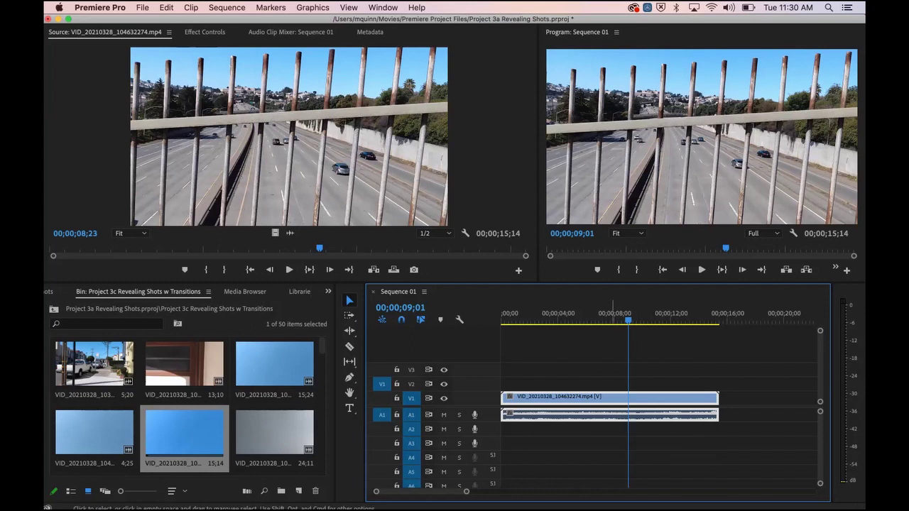
Step: Unlink the freeway clip's video from its audio in the timeline
right_click(614, 414)
scroll(661, 459, down, 10)
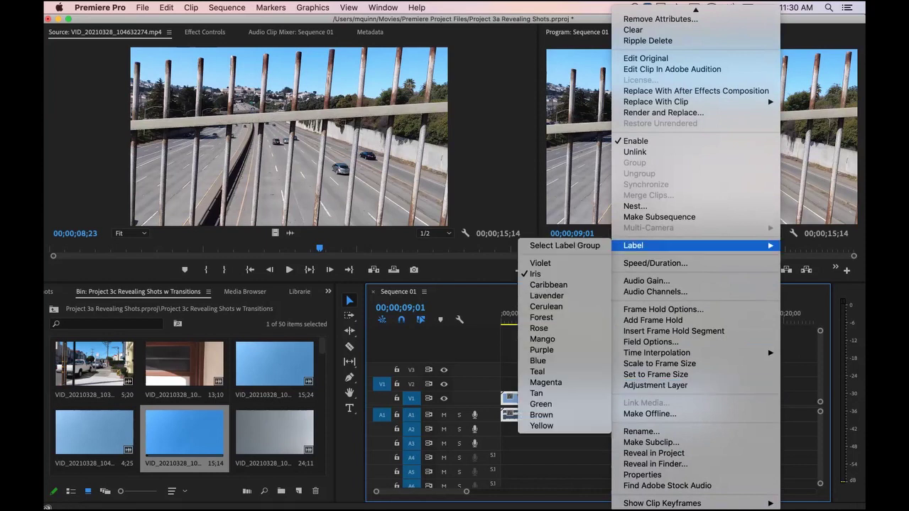
scroll(696, 262, up, 3)
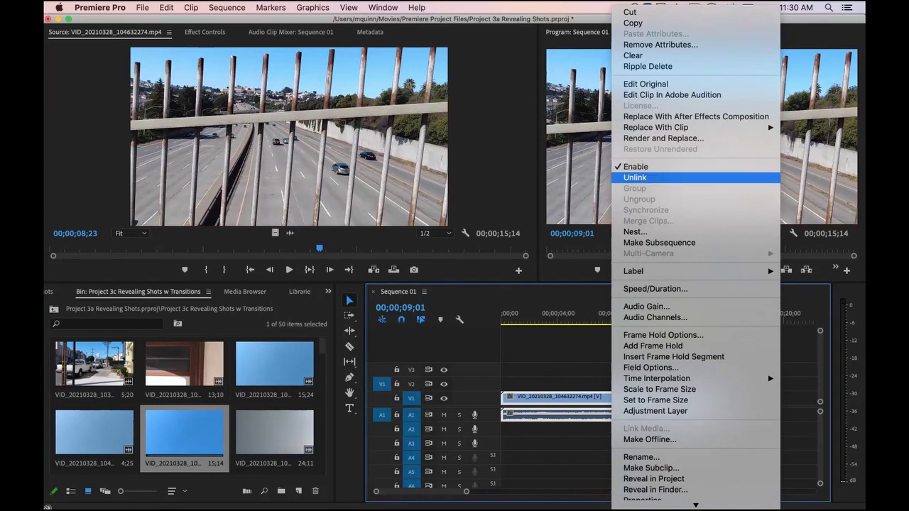
click(660, 178)
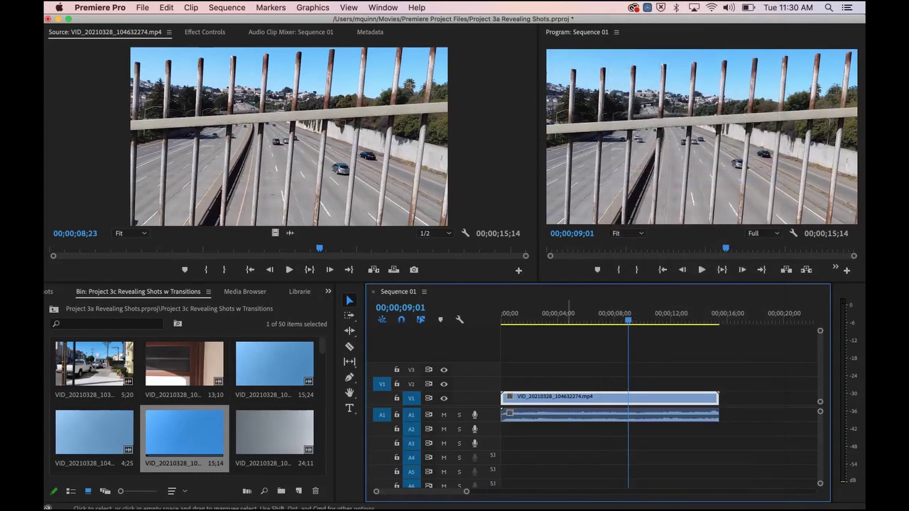
Step: Delete the freeway clip's audio, then its video, leaving Sequence 01 empty
click(600, 400)
click(601, 415)
click(601, 399)
click(602, 416)
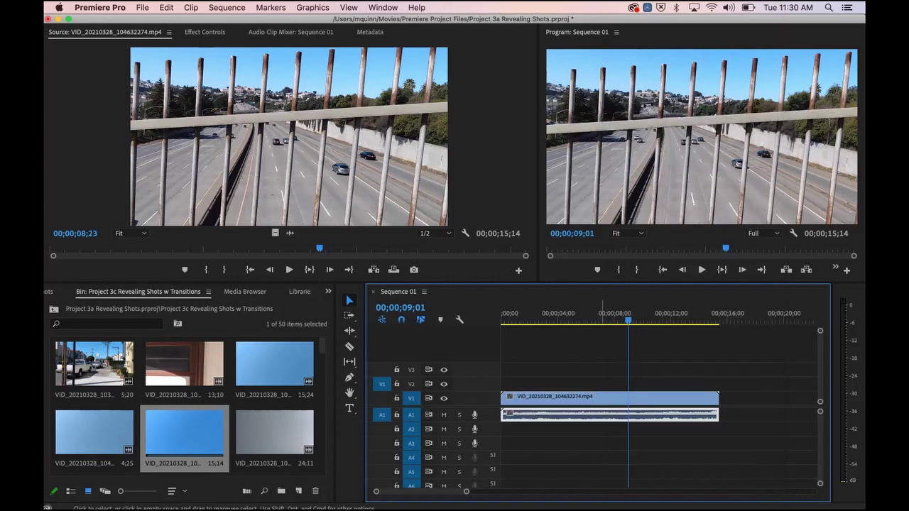
click(604, 399)
click(604, 415)
key(Delete)
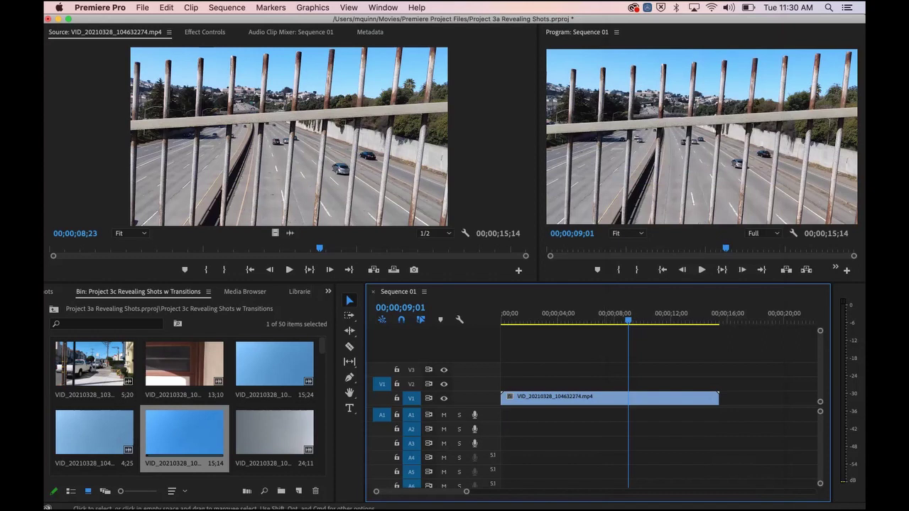
key(Delete)
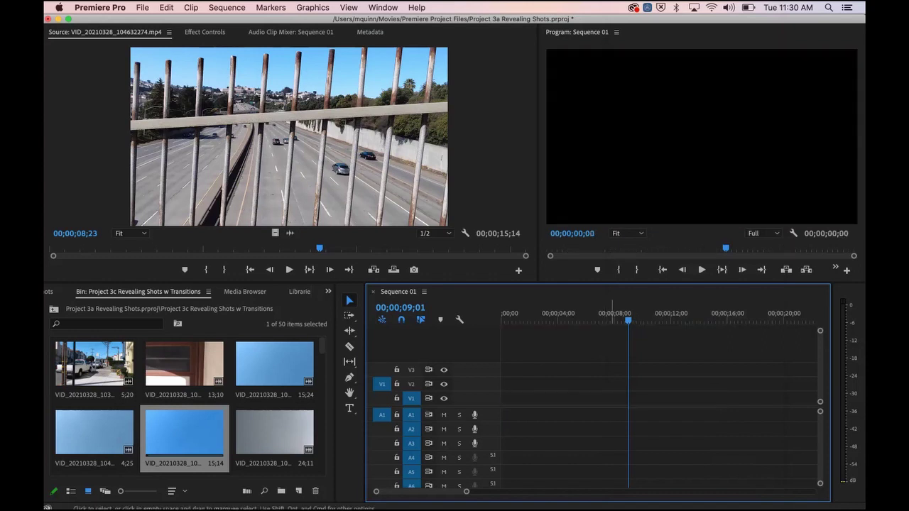
Step: Drop only the freeway clip's video at the start of V1, keeping existing sequence settings
click(306, 152)
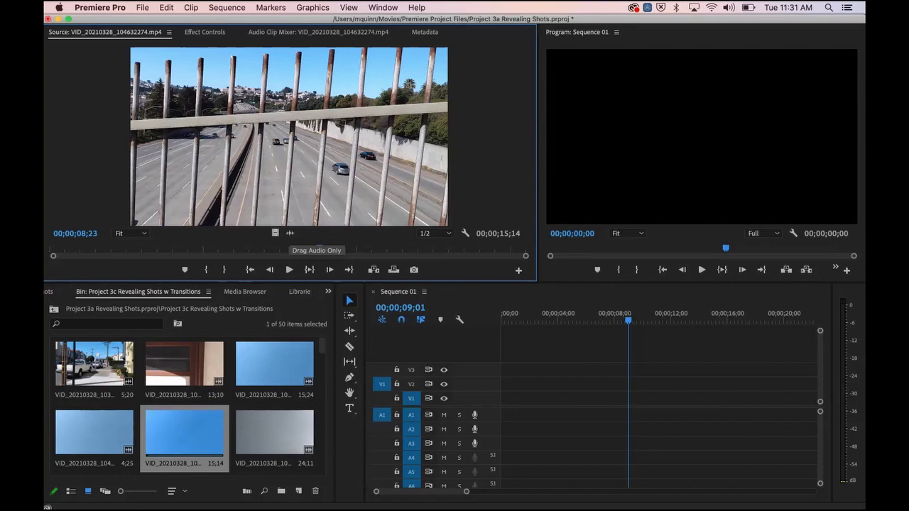
drag(290, 233, 511, 396)
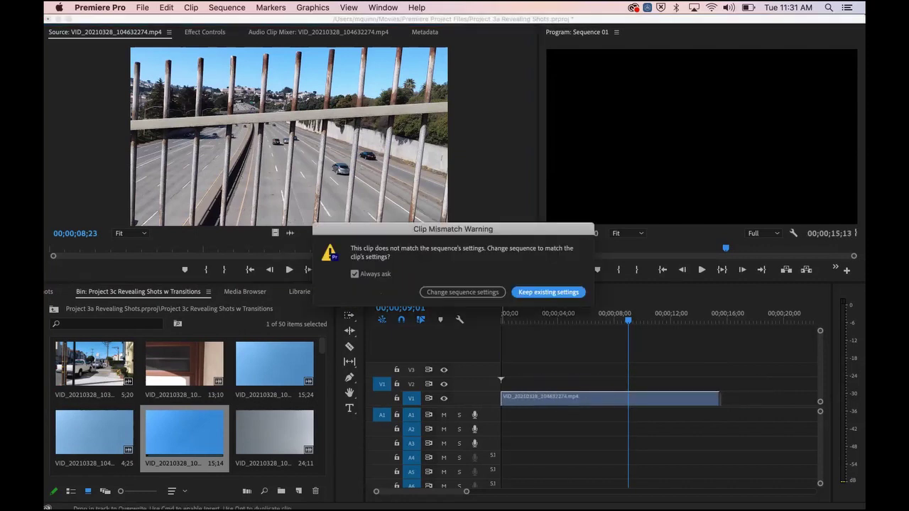
key(Return)
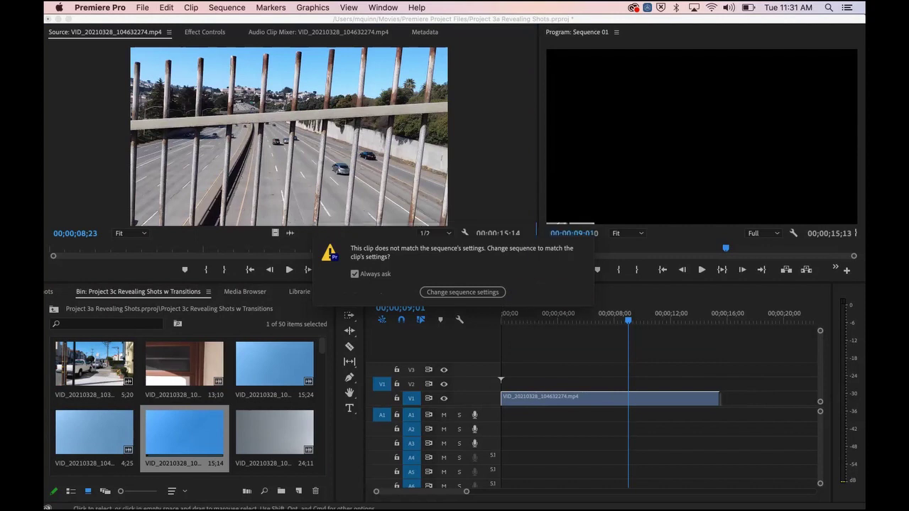
drag(677, 317, 552, 316)
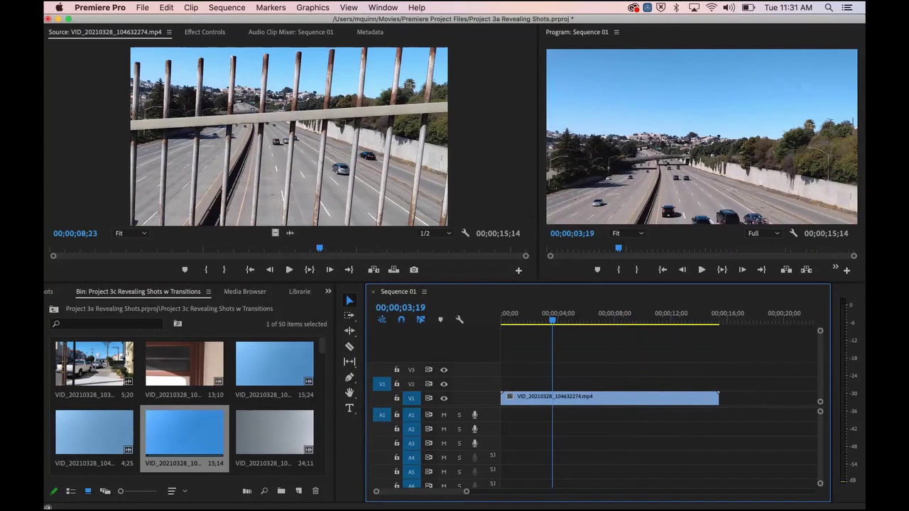
Step: Enlarge the V1 and V2 track heights so the freeway thumbnail shows, then select the clip
drag(487, 391, 487, 367)
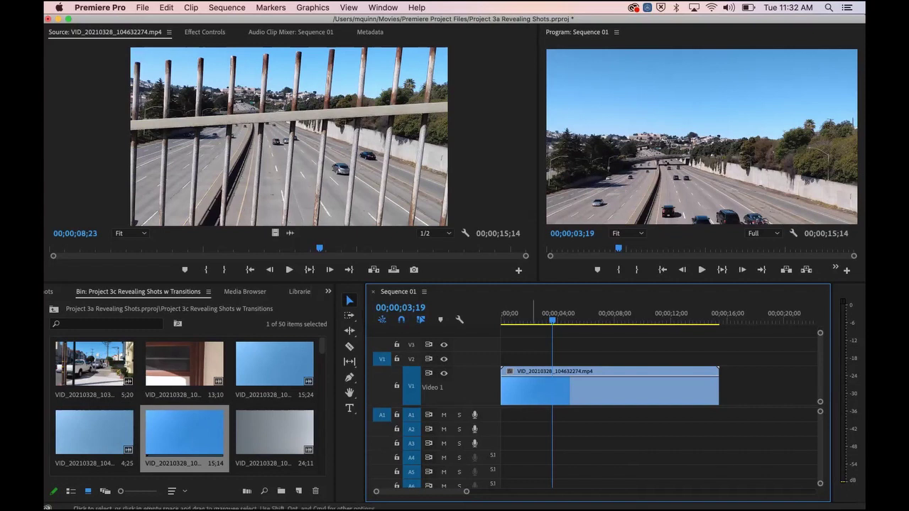
drag(441, 366, 440, 399)
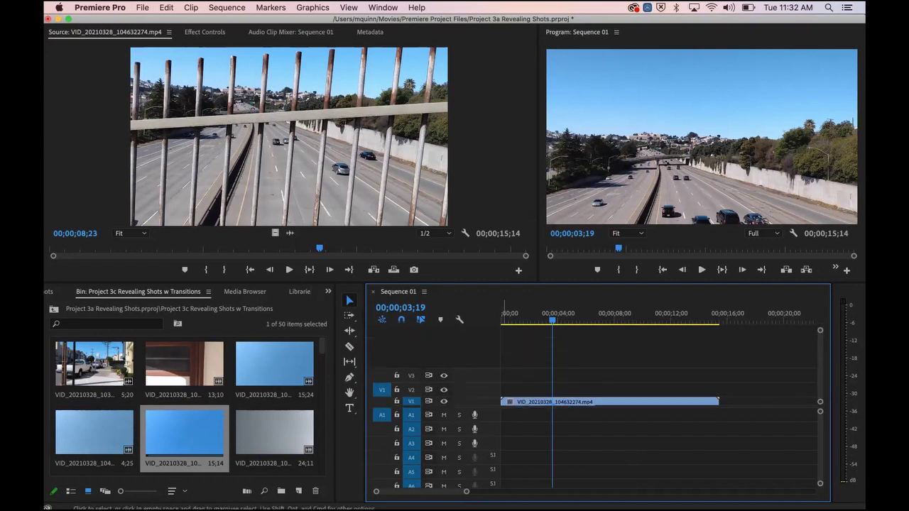
drag(440, 398, 440, 375)
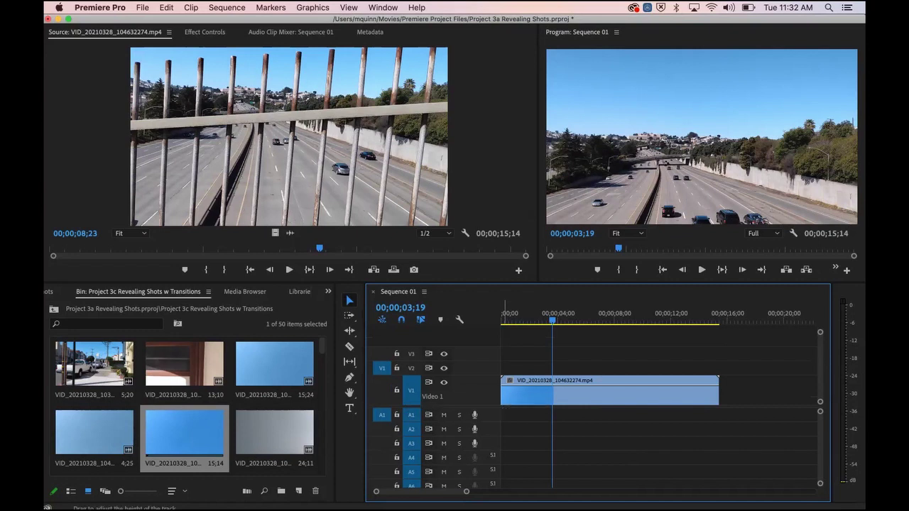
drag(415, 361, 415, 348)
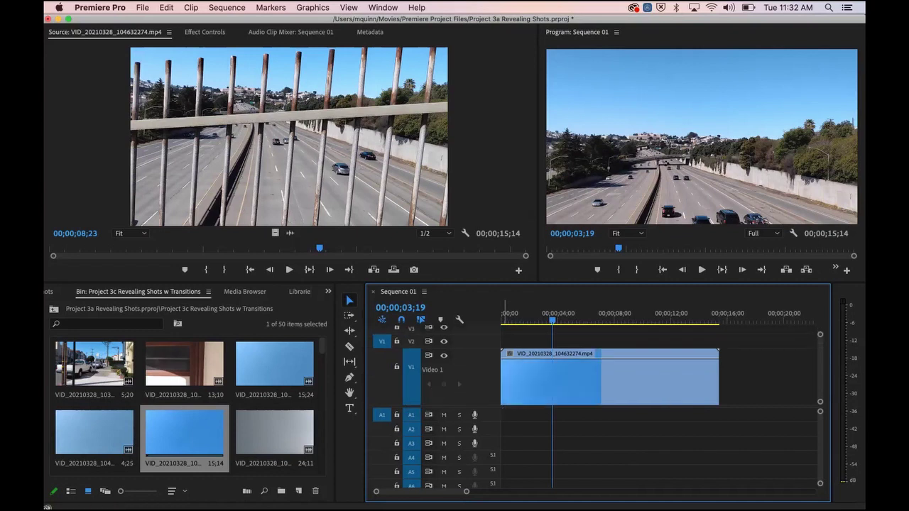
mouse_move(416, 348)
mouse_down()
mouse_move(416, 398)
mouse_move(415, 342)
mouse_up()
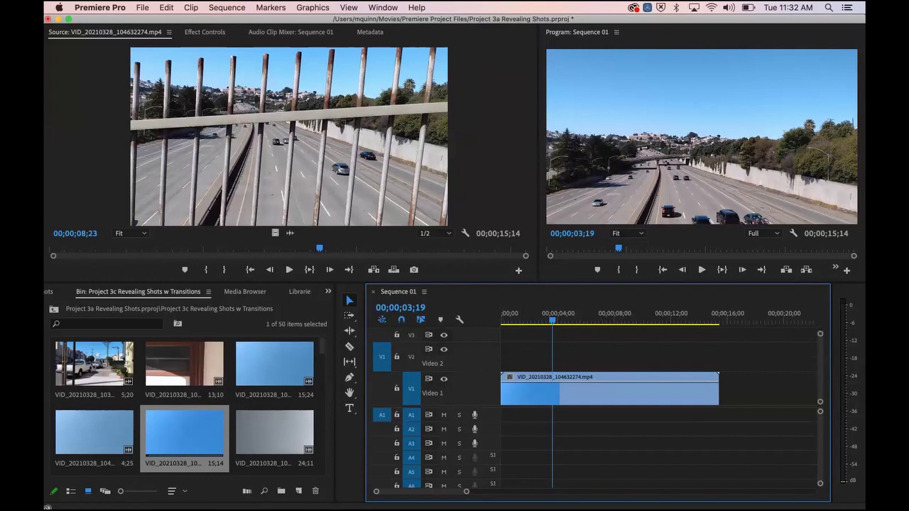
click(569, 390)
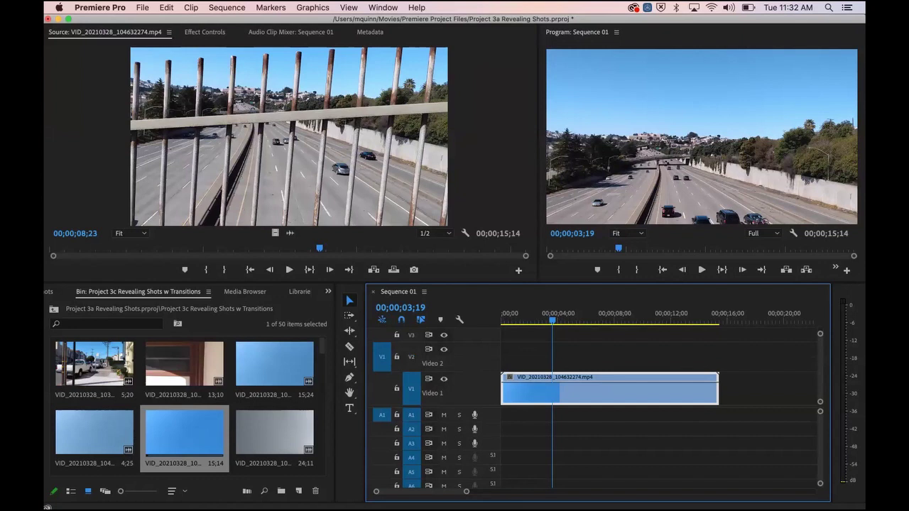
drag(319, 248, 510, 249)
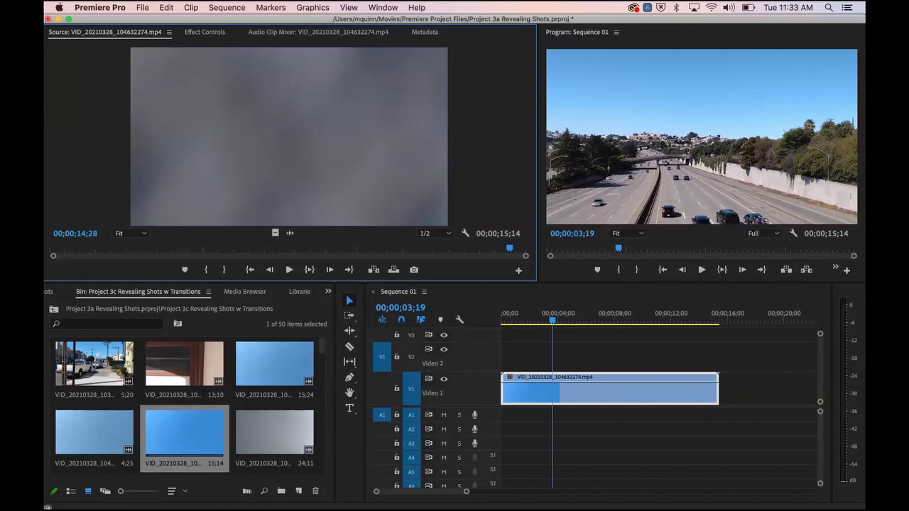
Step: Open VID_20210328_104851725.mp4 from the bin in the Source monitor and scrub through it
scroll(213, 390, down, 3)
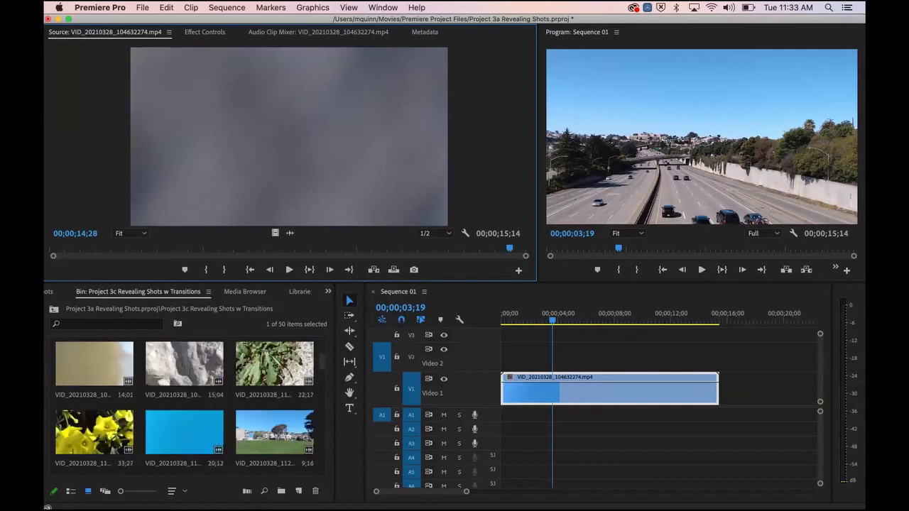
scroll(214, 389, up, 3)
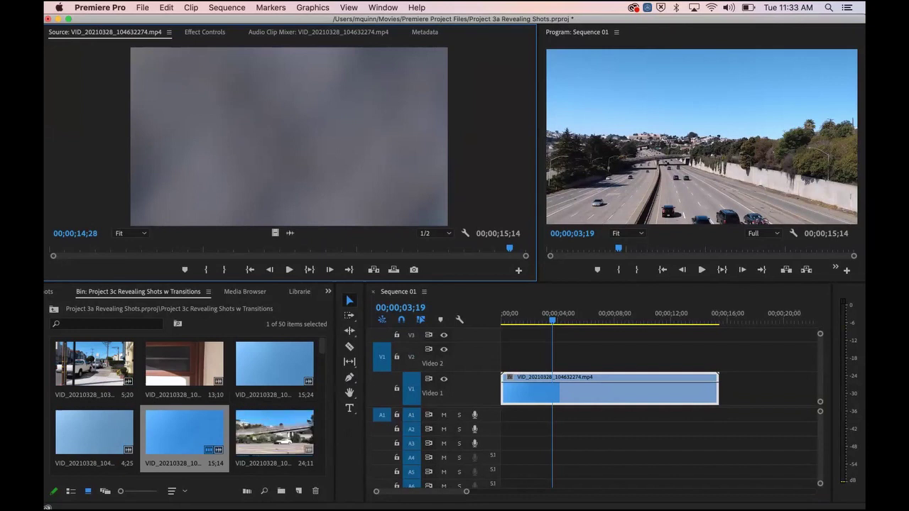
double_click(250, 433)
drag(140, 248, 69, 248)
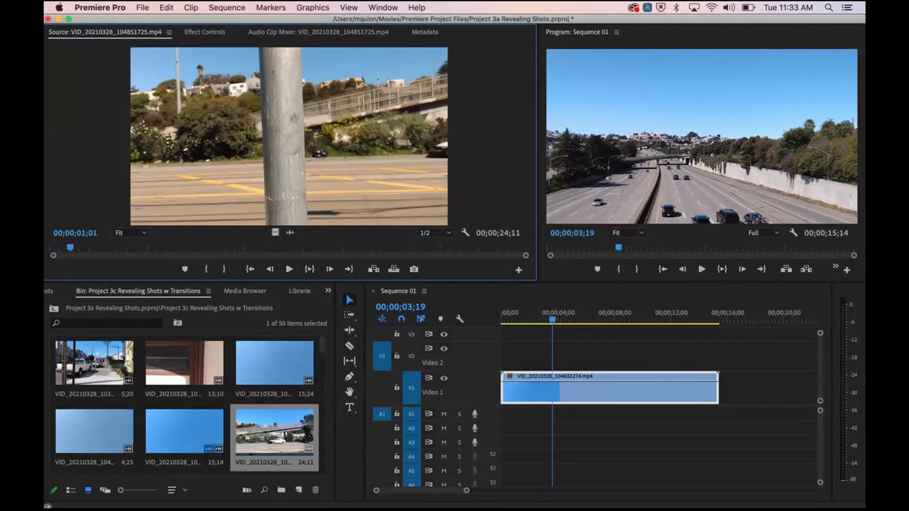
Step: Add the pole clip to V1 after the freeway clip and, with snapping off, butt them together
mouse_move(276, 233)
mouse_down()
mouse_move(561, 327)
mouse_move(687, 356)
mouse_move(721, 390)
mouse_move(739, 389)
mouse_move(724, 389)
mouse_up()
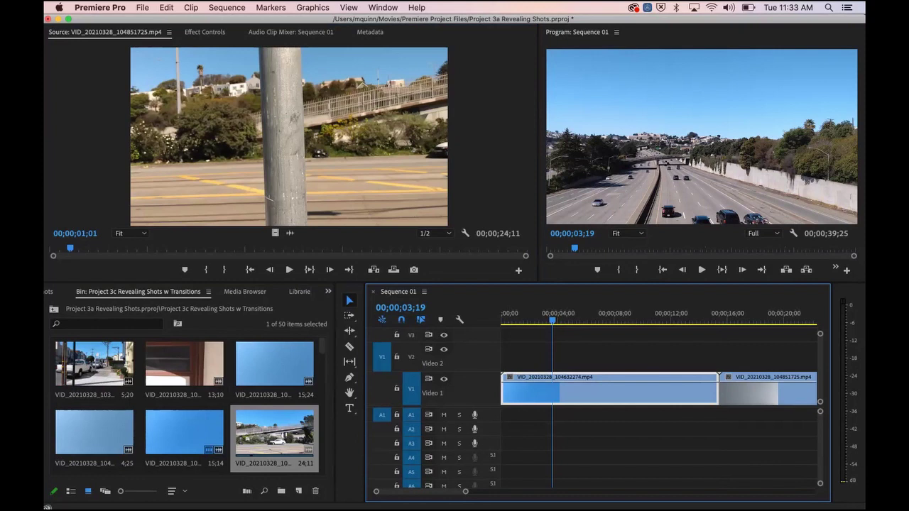
click(401, 320)
click(402, 319)
mouse_move(757, 393)
mouse_down()
mouse_move(771, 393)
mouse_move(726, 393)
mouse_move(761, 393)
mouse_up()
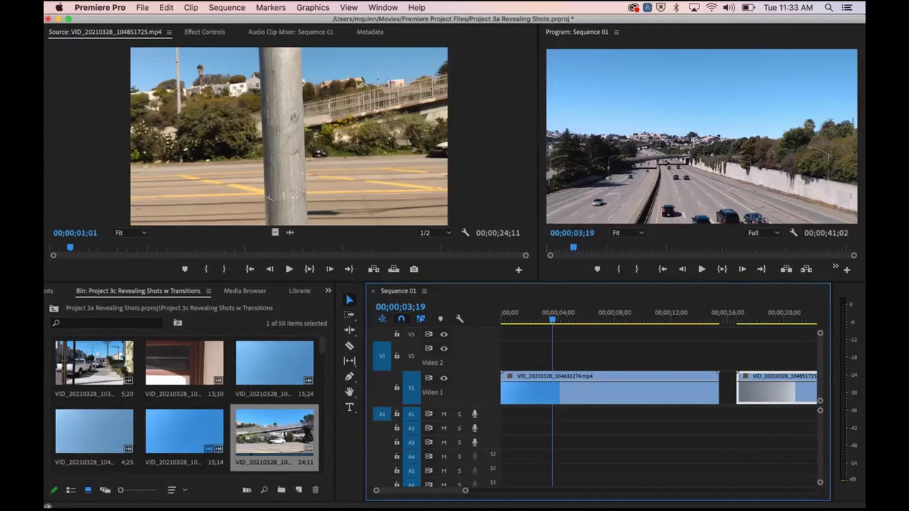
drag(762, 393, 745, 393)
click(684, 316)
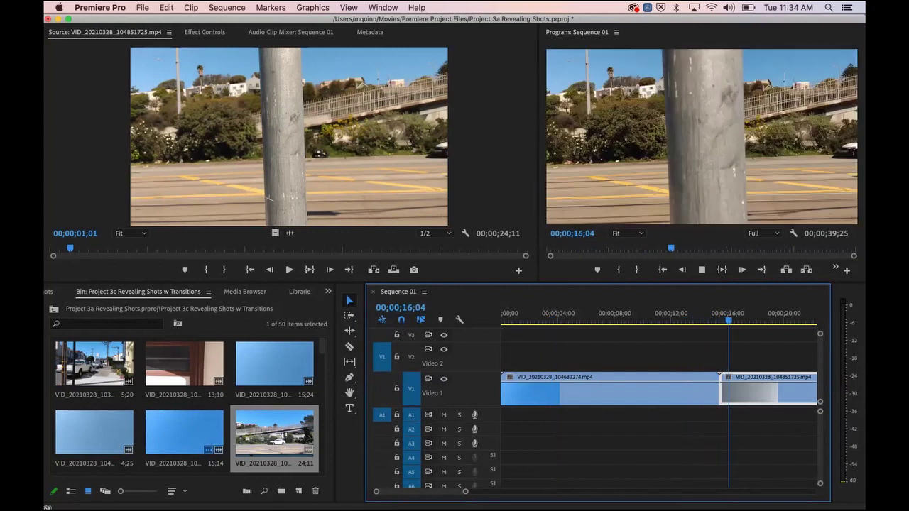
Step: Play and scrub across the freeway-to-pole cut to inspect it
key(space)
click(690, 316)
key(space)
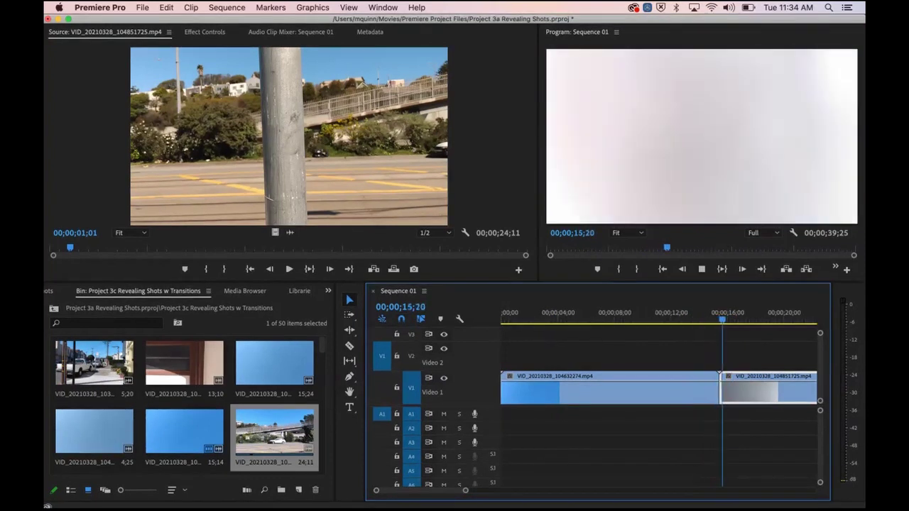
key(space)
drag(733, 320, 725, 319)
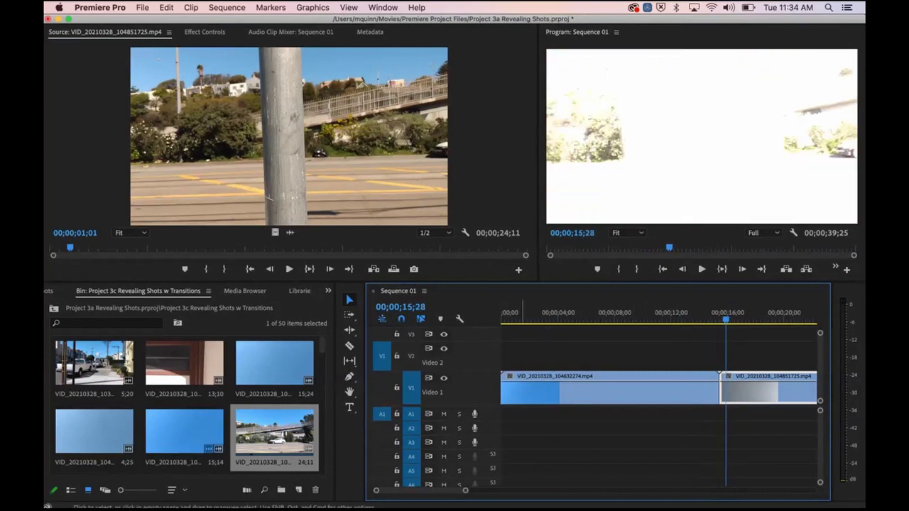
scroll(672, 398, right, 3)
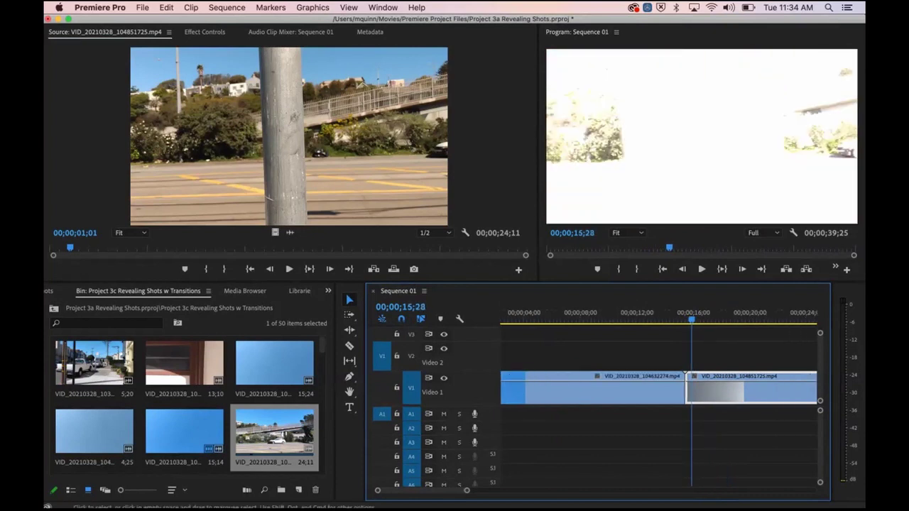
Step: With the Selection Tool, trim 13 frames off the pole clip's start
click(350, 300)
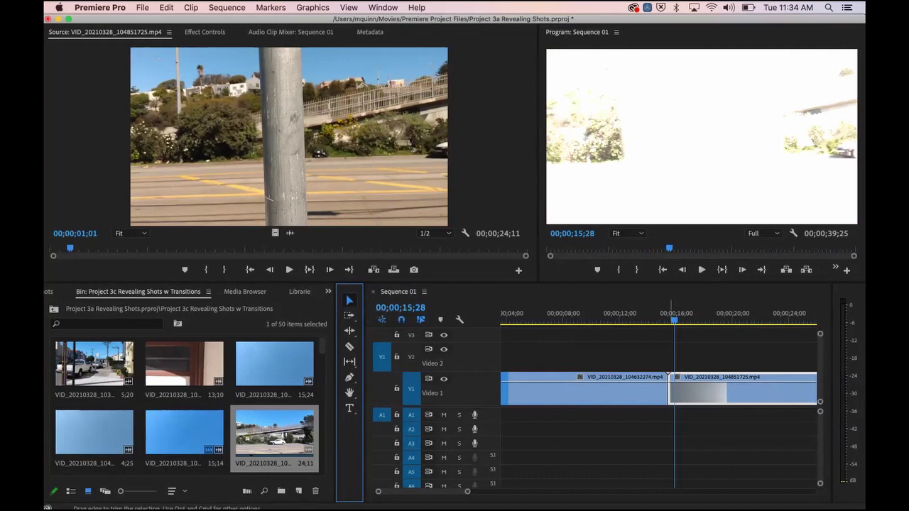
drag(674, 320, 706, 320)
drag(668, 390, 672, 394)
Step: Slide the pole clip left so it starts at 00;00;15;14, closing the gap
key(Up)
key(Left)
key(Left)
key(Left)
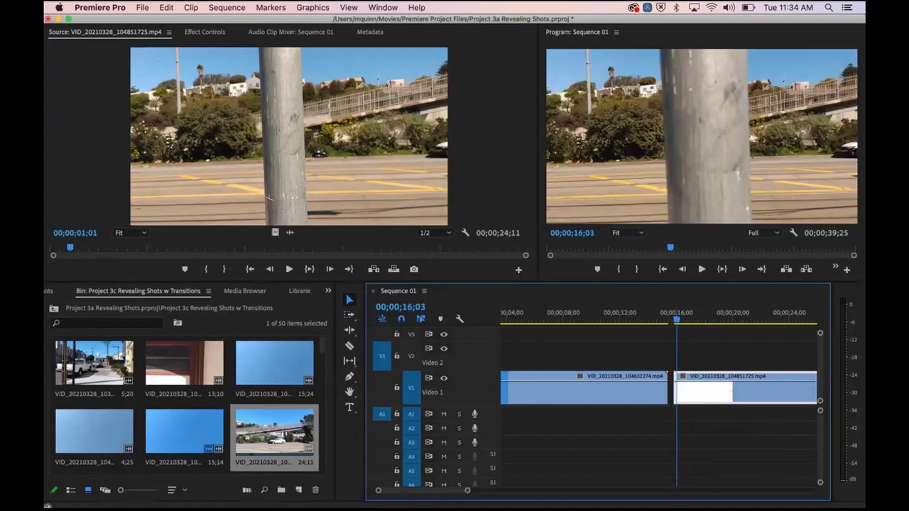
key(Right)
key(Right)
key(Right)
key(Right)
key(Right)
key(Right)
key(Right)
key(Right)
key(Right)
key(Right)
key(Right)
key(Right)
key(Right)
key(Right)
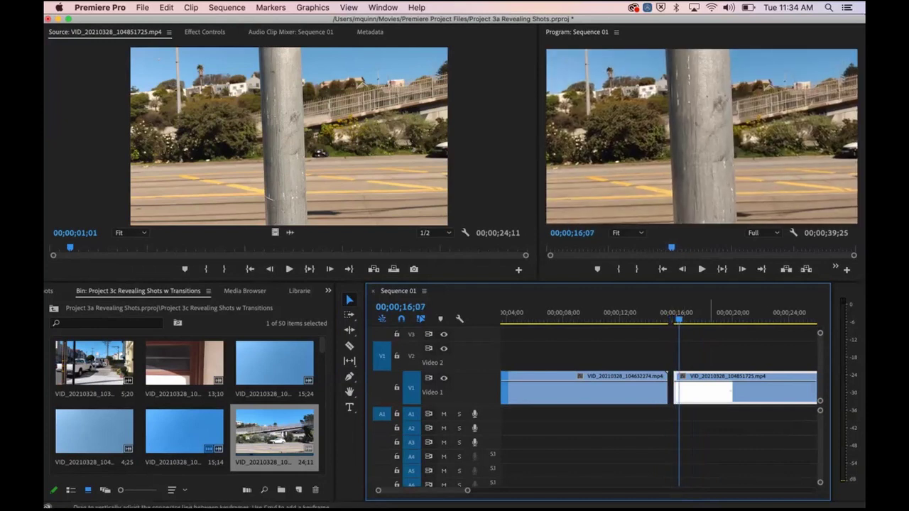
drag(721, 394, 714, 395)
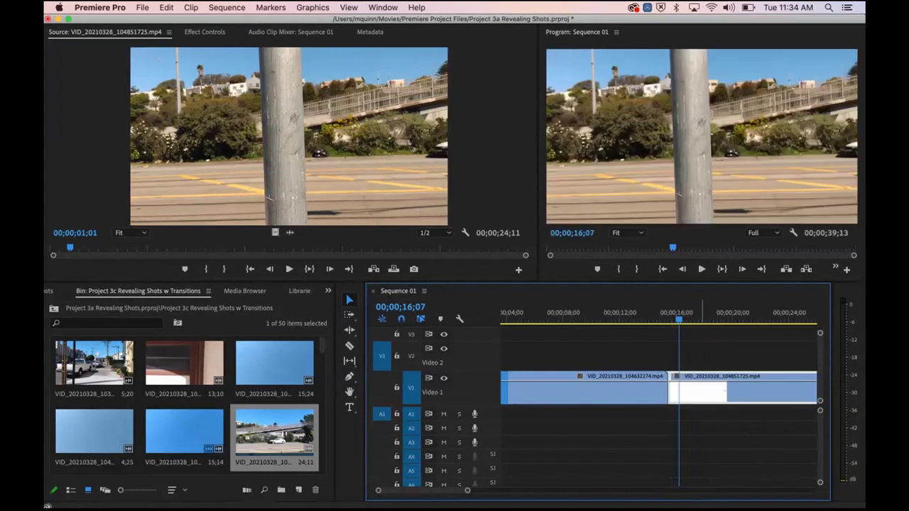
Step: Replay the new cut several times, stepping frame by frame and zooming in around it
drag(679, 319, 652, 319)
key(space)
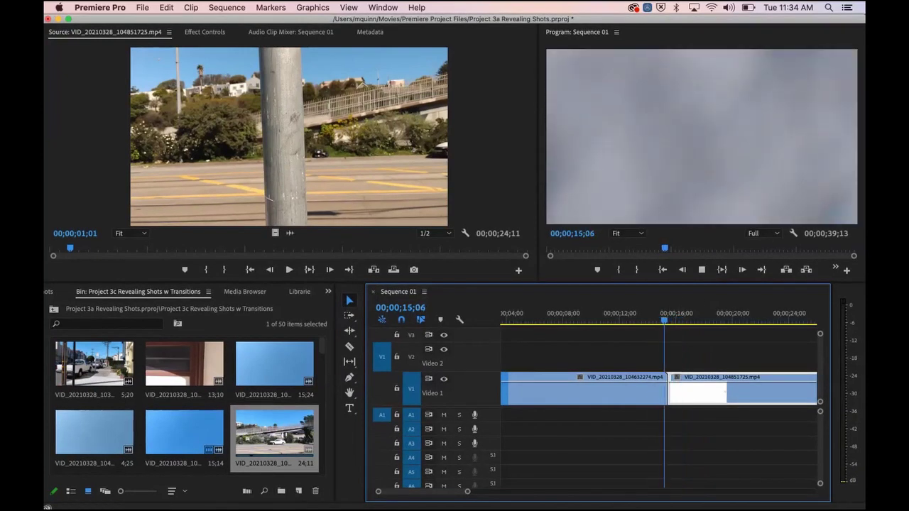
click(633, 316)
key(space)
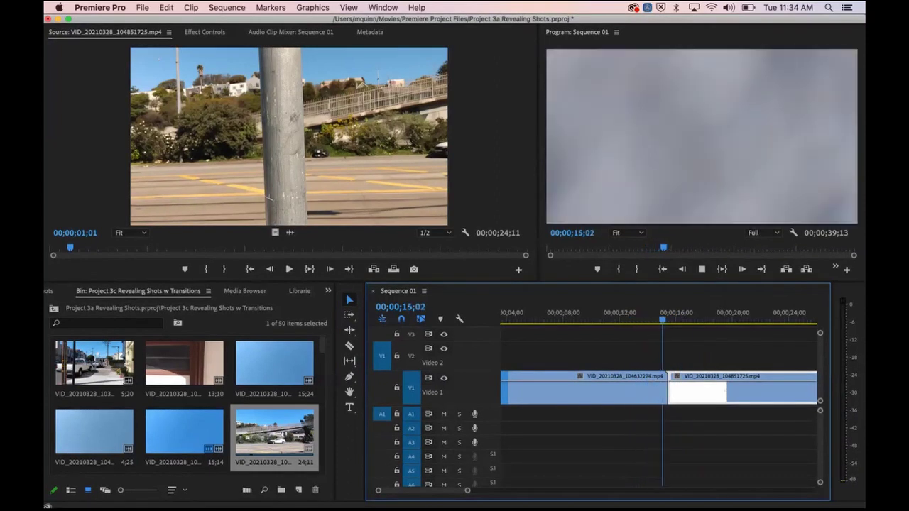
click(633, 317)
key(space)
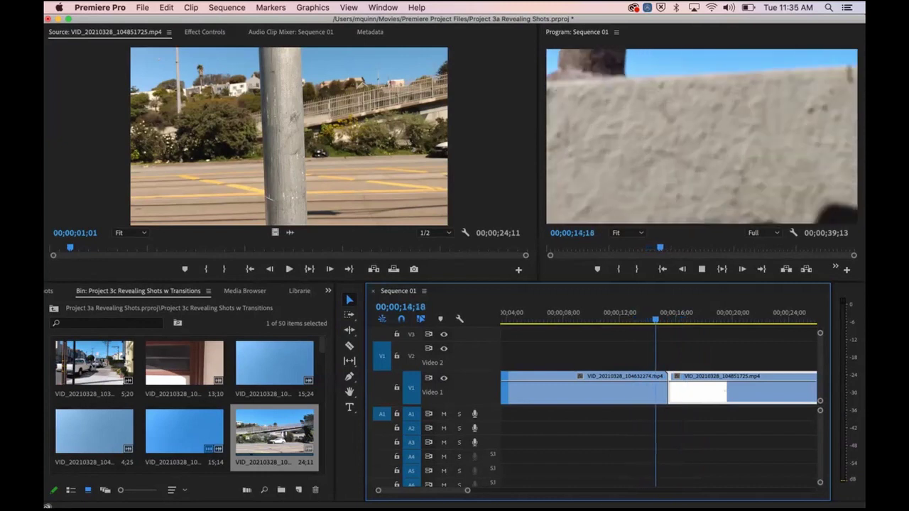
key(space)
key(shift+Left)
key(shift+Left)
key(shift+Left)
key(shift+Right)
key(Right)
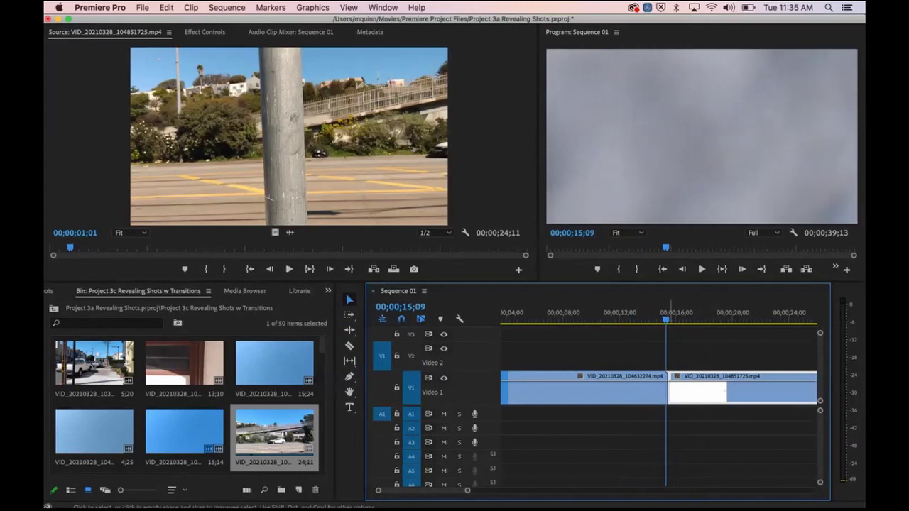
key(equal)
key(equal)
key(equal)
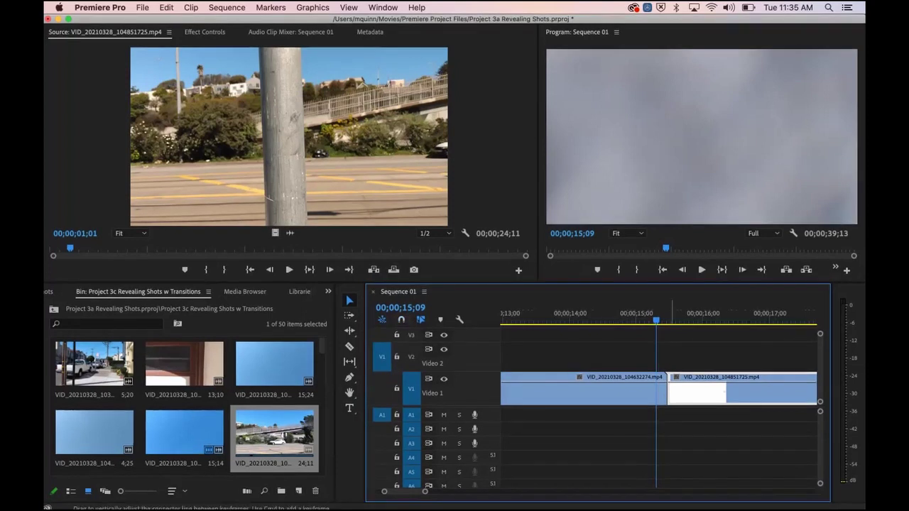
key(shift+Left)
key(shift+Left)
key(Left)
key(Left)
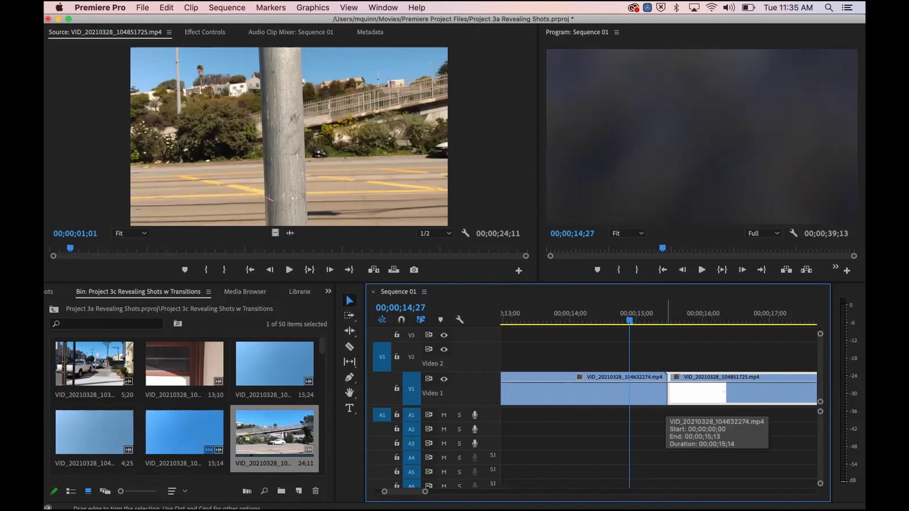
Step: Drag the freeway clip's right edge left a few frames, leaving a gap before the pole clip
drag(666, 391, 637, 390)
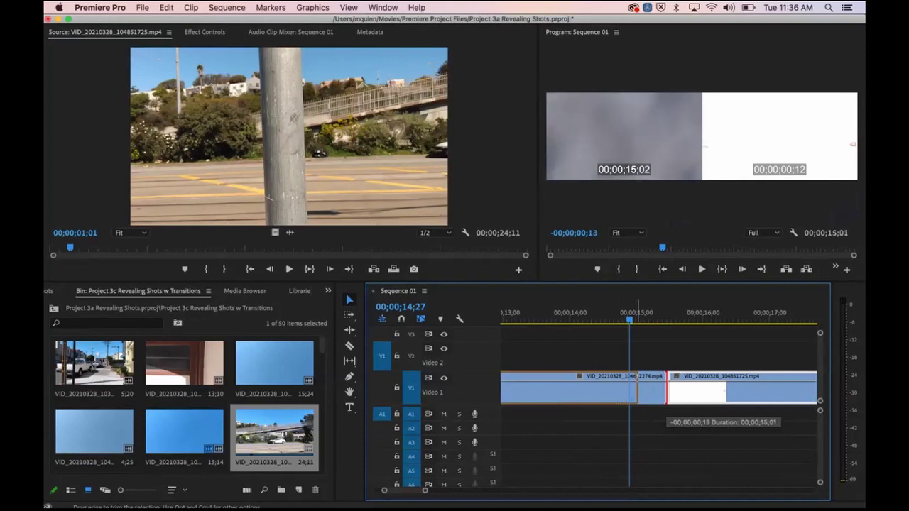
drag(637, 391, 662, 389)
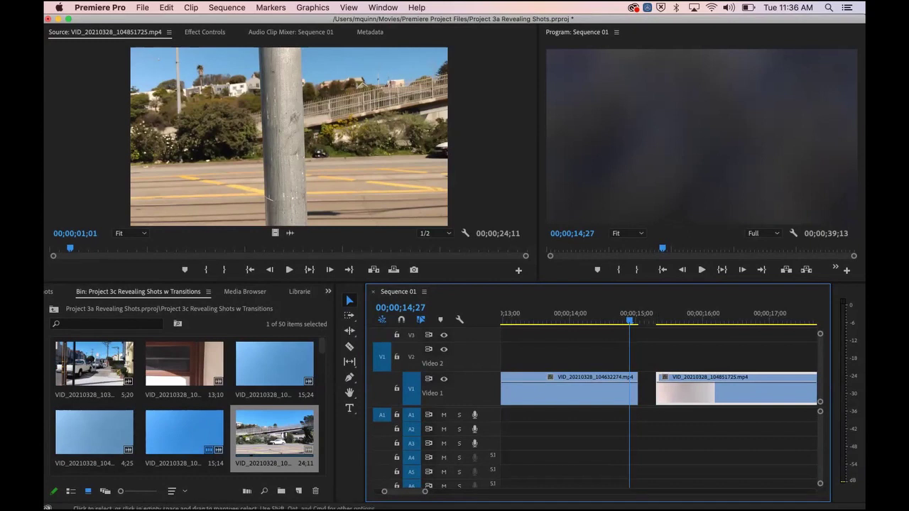
click(615, 317)
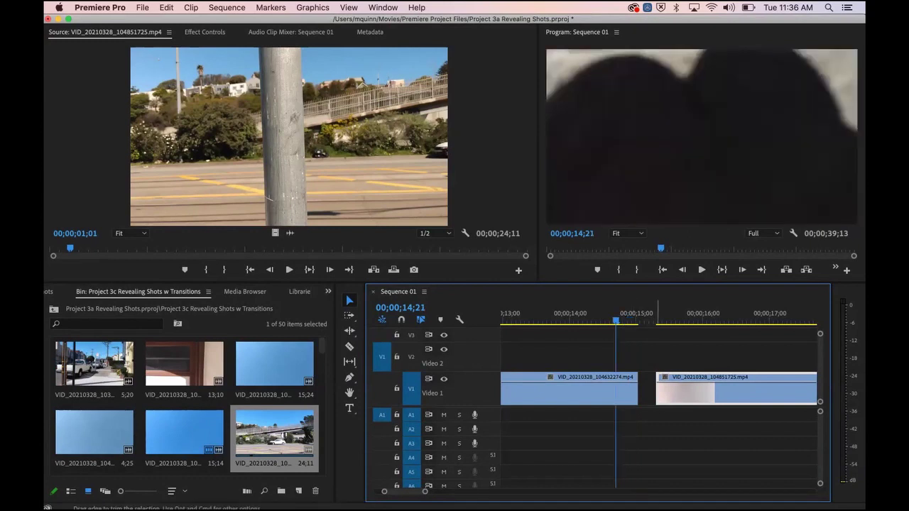
drag(689, 393, 672, 393)
key(space)
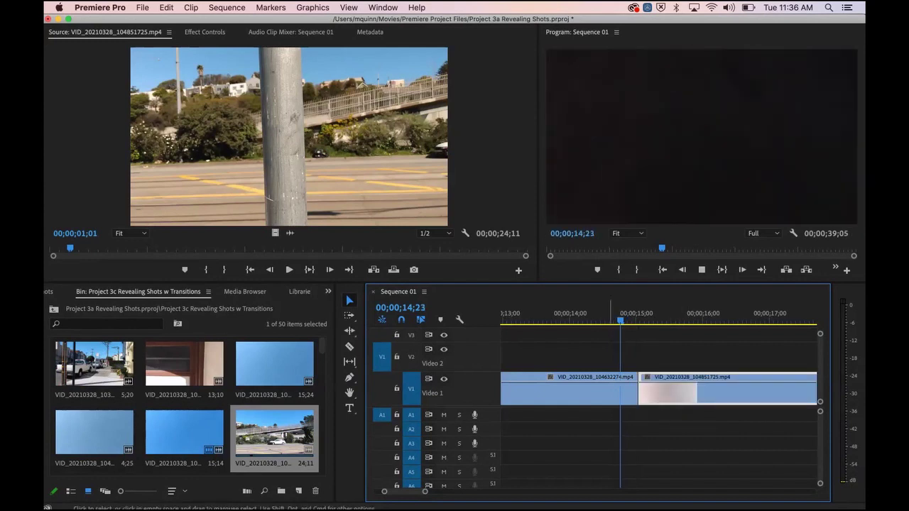
click(517, 314)
key(space)
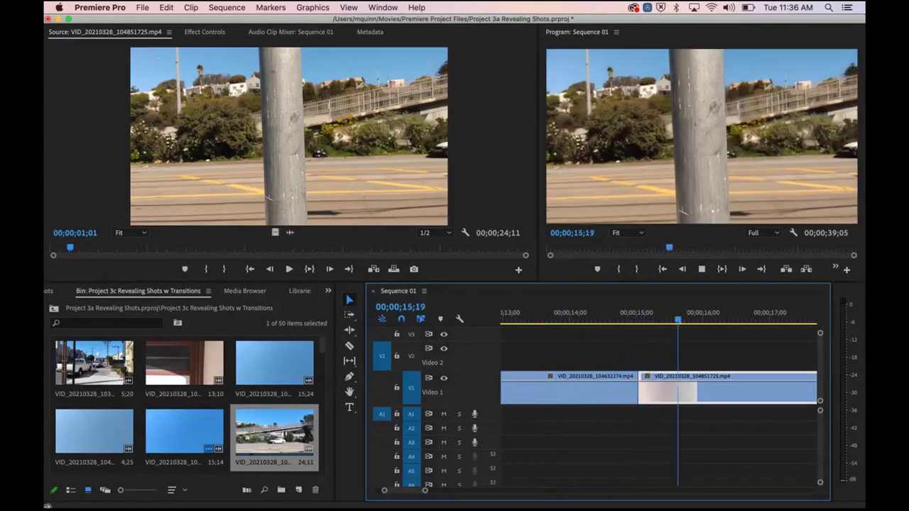
key(space)
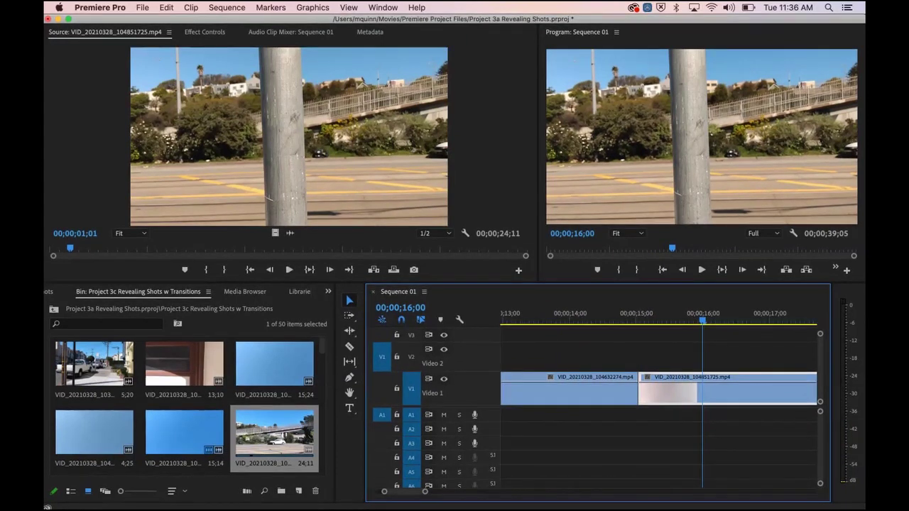
click(543, 314)
key(space)
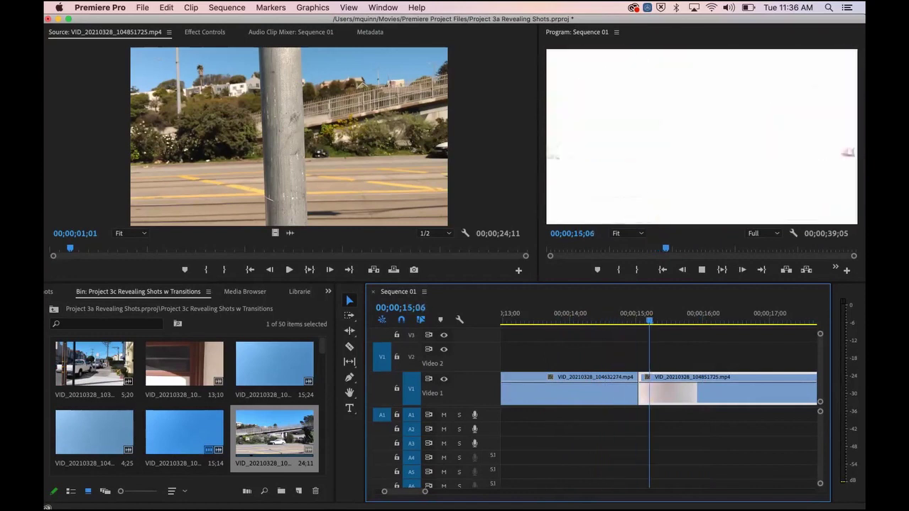
key(space)
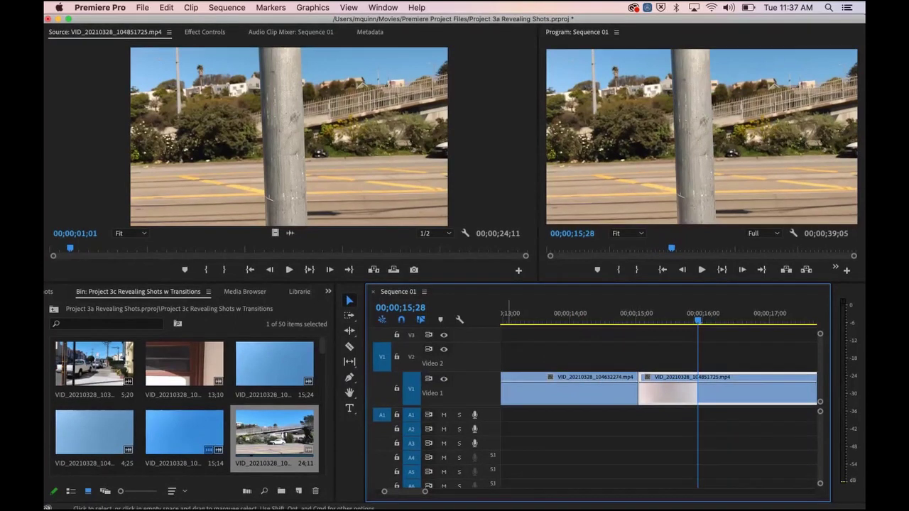
drag(638, 389, 741, 389)
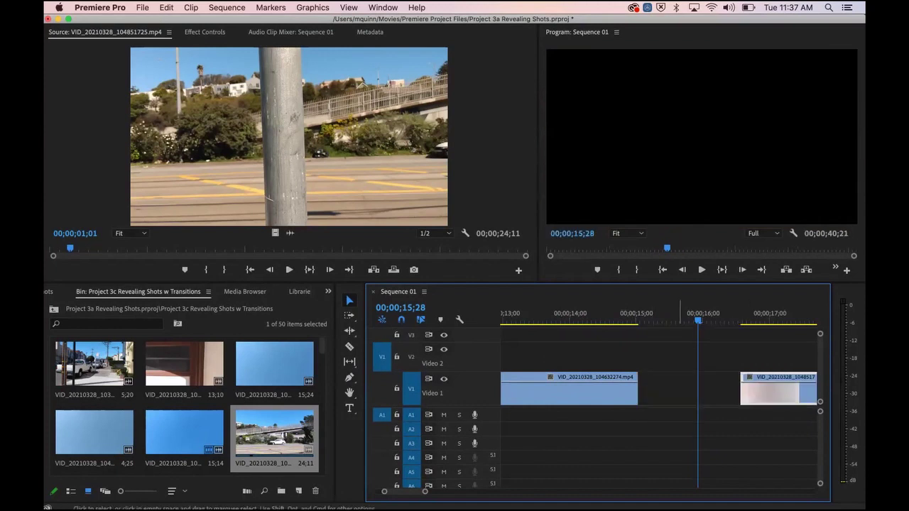
drag(638, 389, 668, 389)
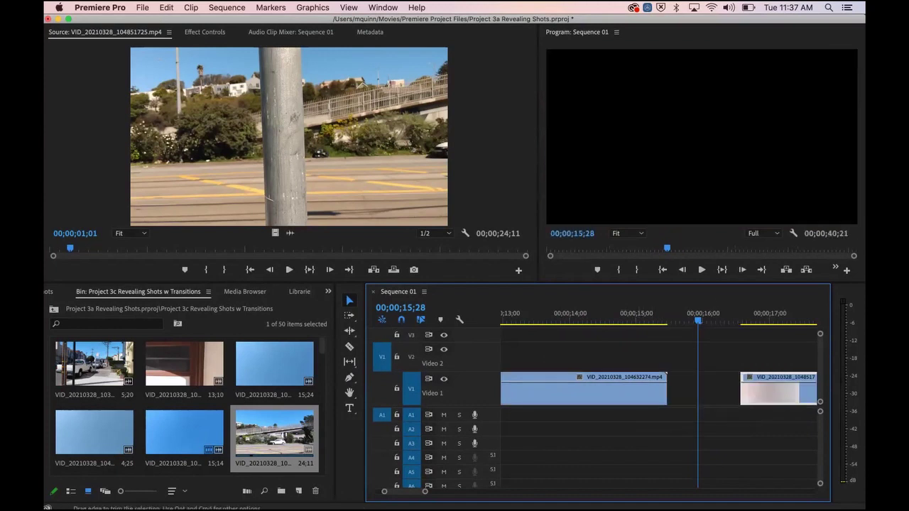
drag(742, 389, 673, 391)
drag(741, 389, 668, 389)
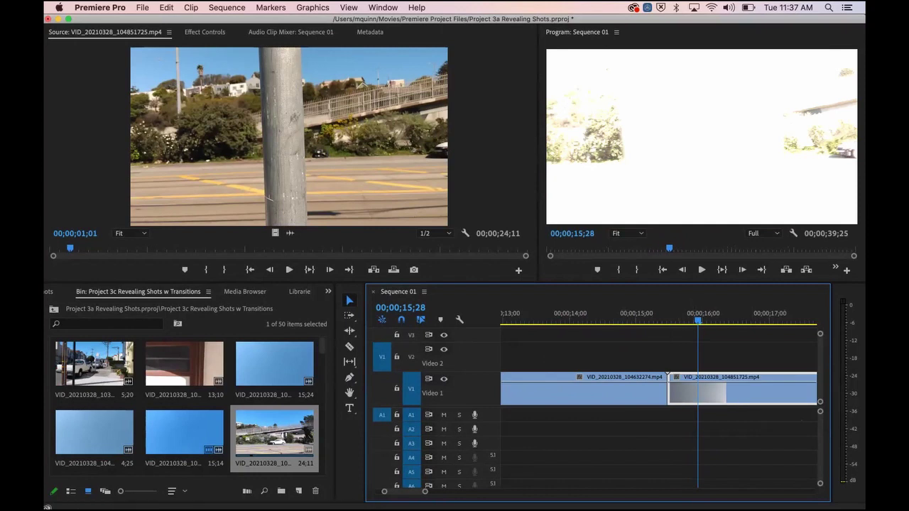
drag(699, 320, 532, 320)
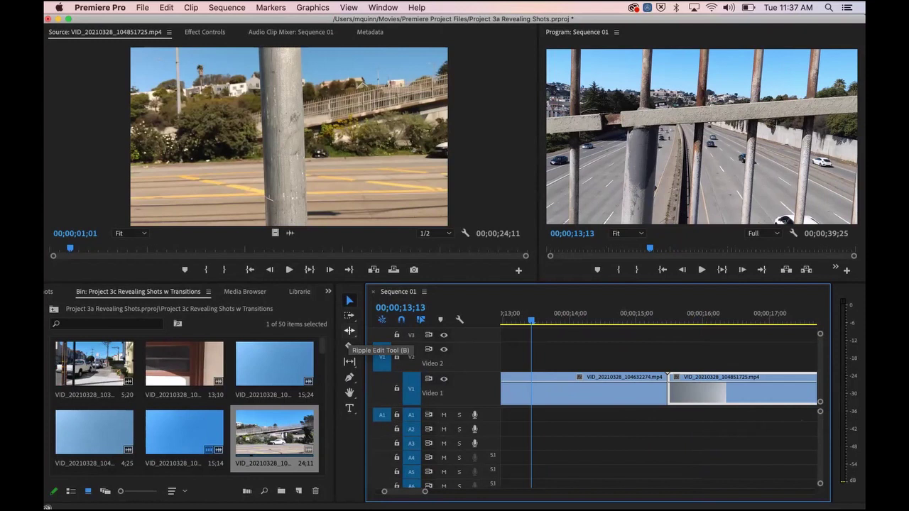
Step: Switch the active tool to the Ripple Edit Tool
click(350, 332)
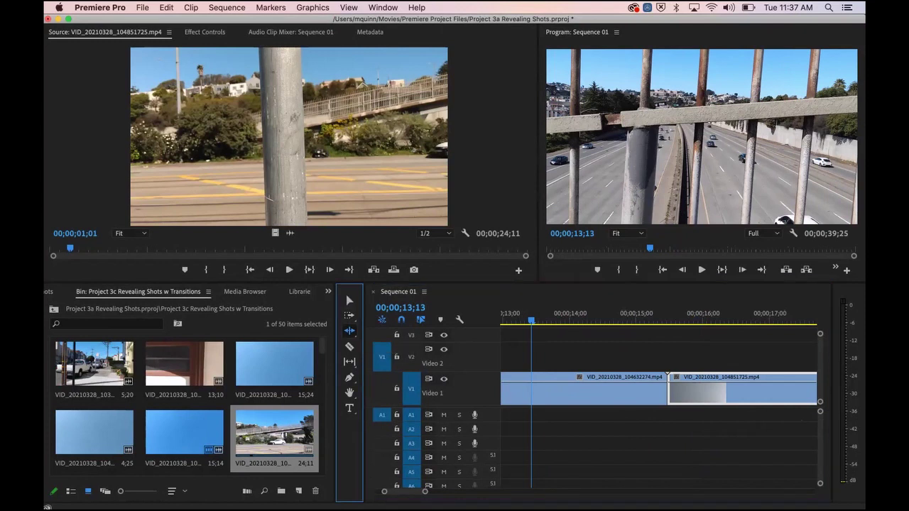
click(349, 330)
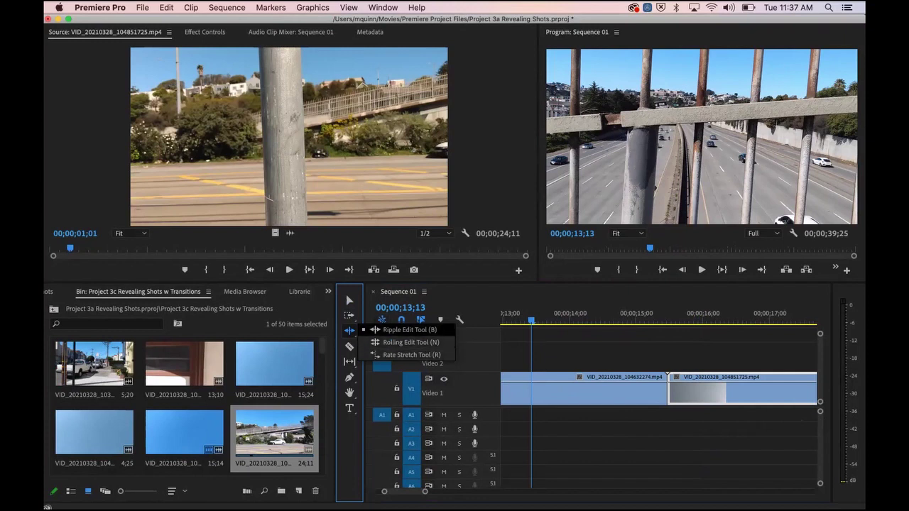
click(405, 330)
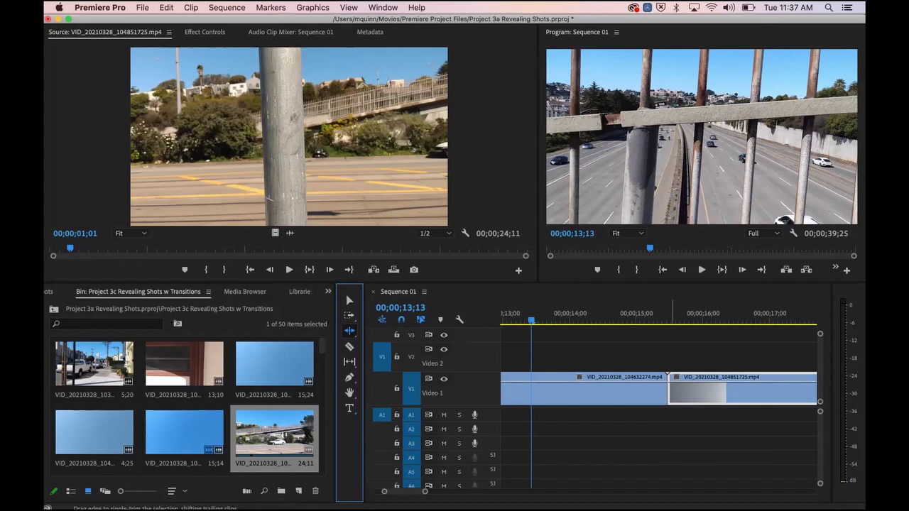
Step: Ripple-trim the first clip's end about 12 frames earlier and the second clip's start about 9 frames later
drag(532, 313, 592, 313)
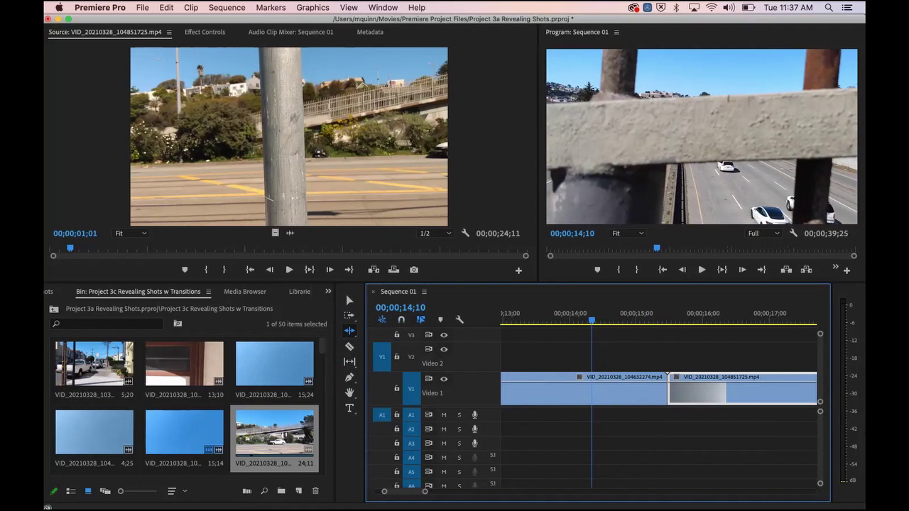
drag(639, 283, 642, 330)
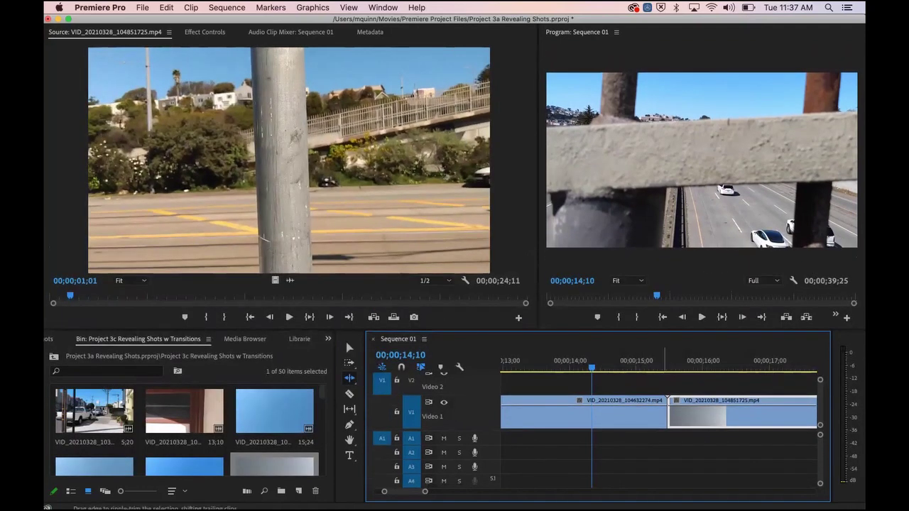
drag(667, 413, 640, 413)
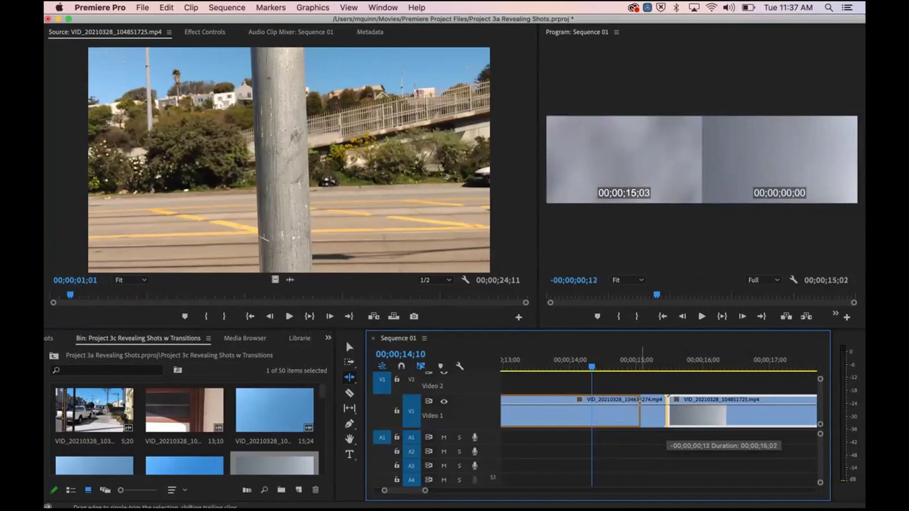
drag(640, 413, 640, 413)
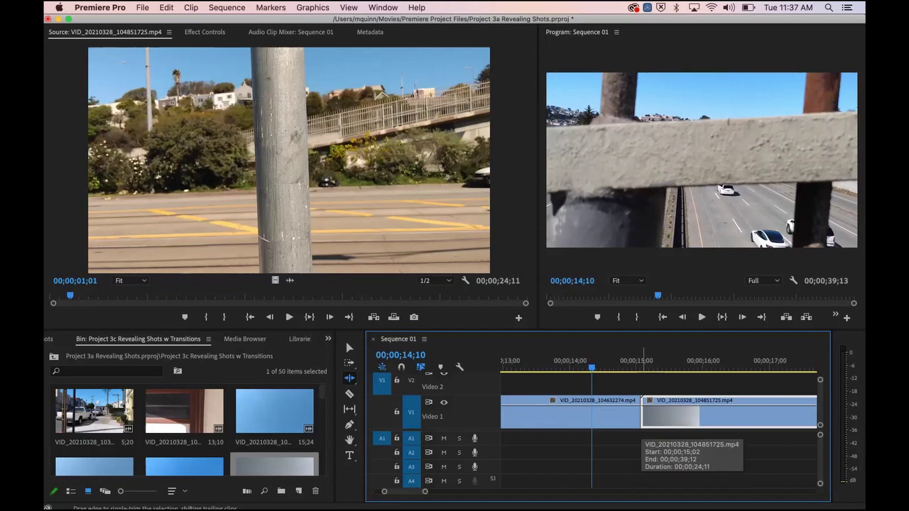
drag(644, 419, 662, 419)
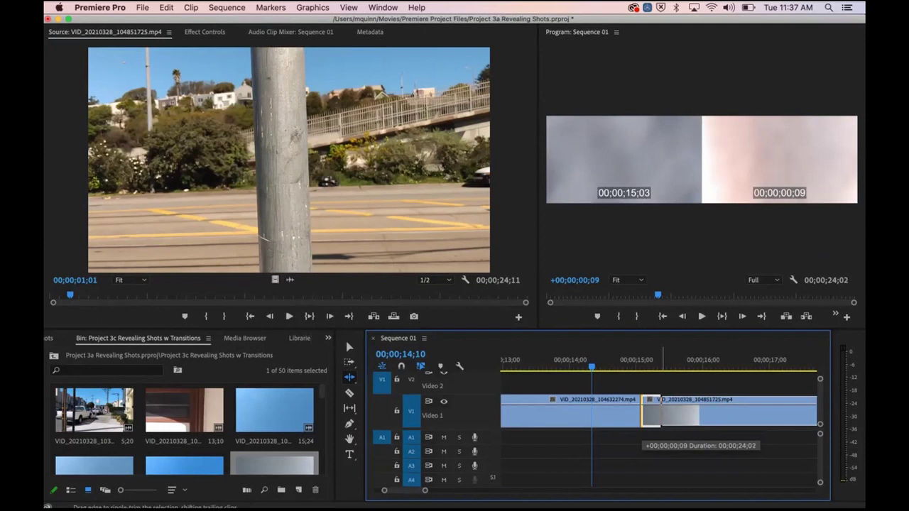
drag(661, 419, 661, 420)
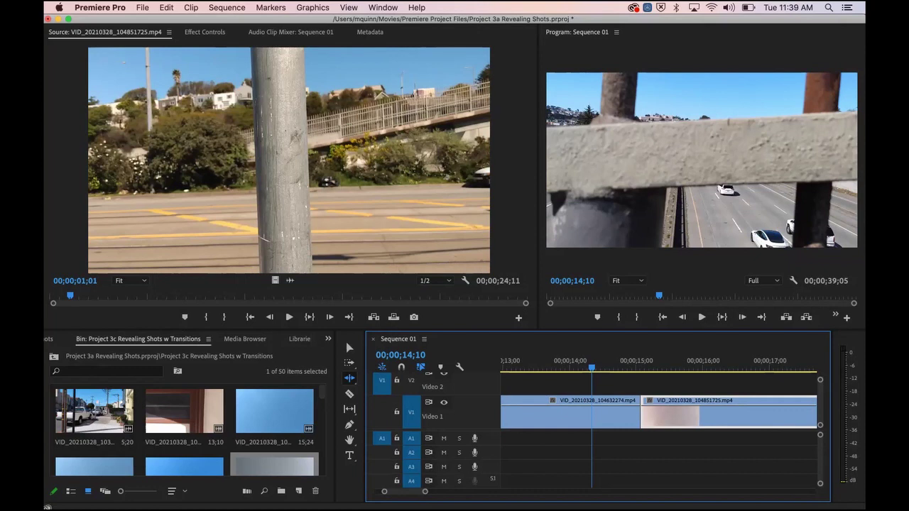
Step: Fit the full 39;05 Sequence 01 in the timeline and return to the Selection Tool
key(backslash)
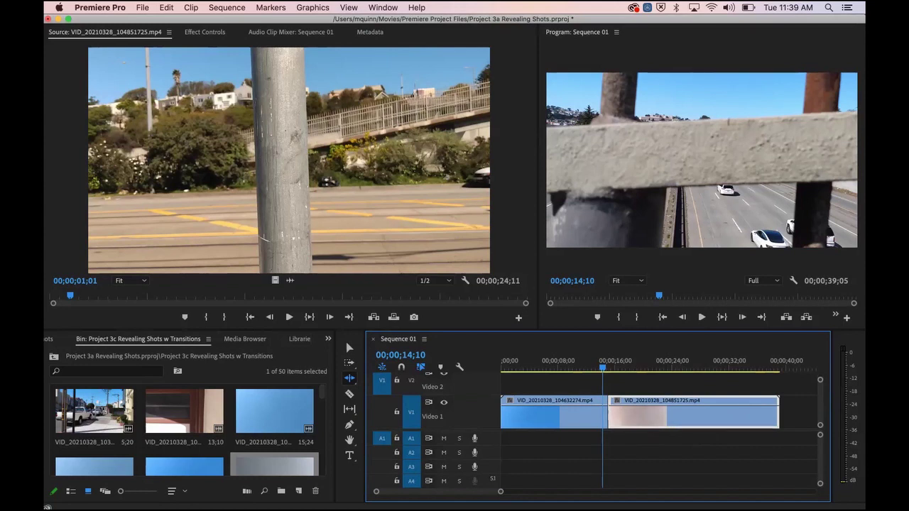
click(349, 348)
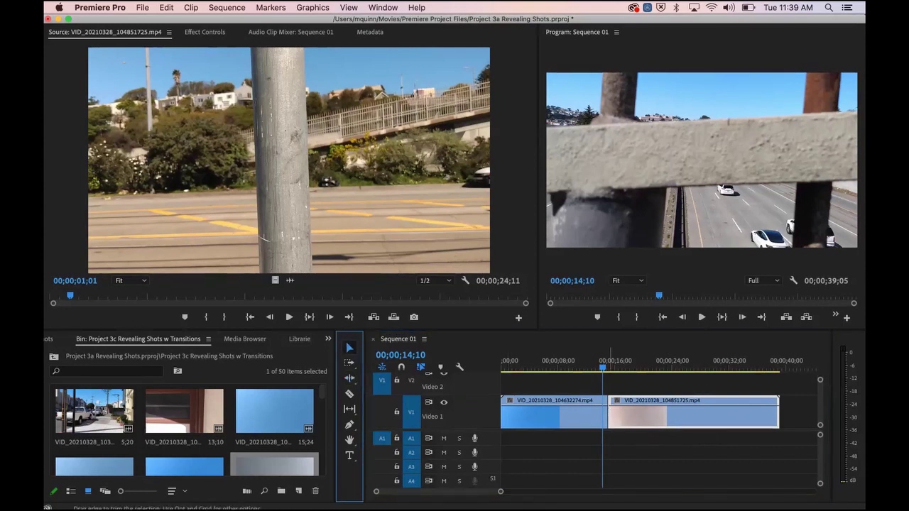
drag(609, 419, 597, 419)
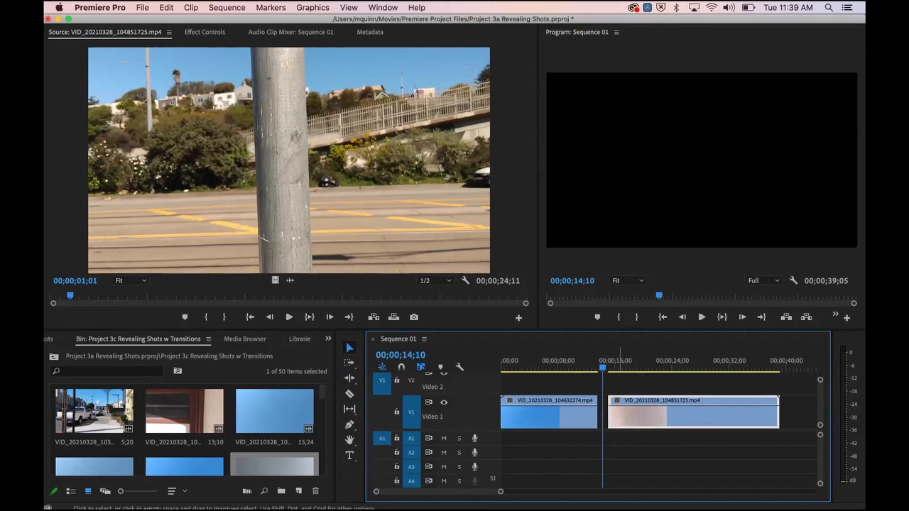
click(567, 362)
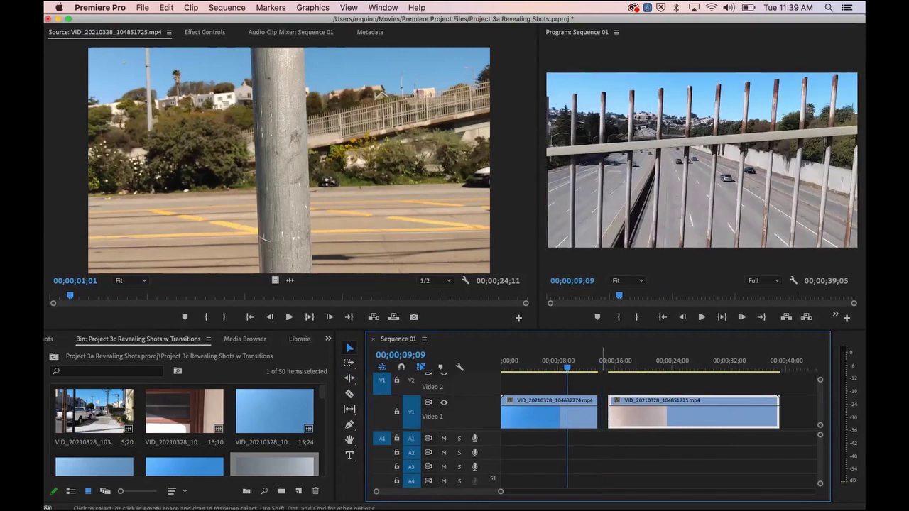
right_click(602, 419)
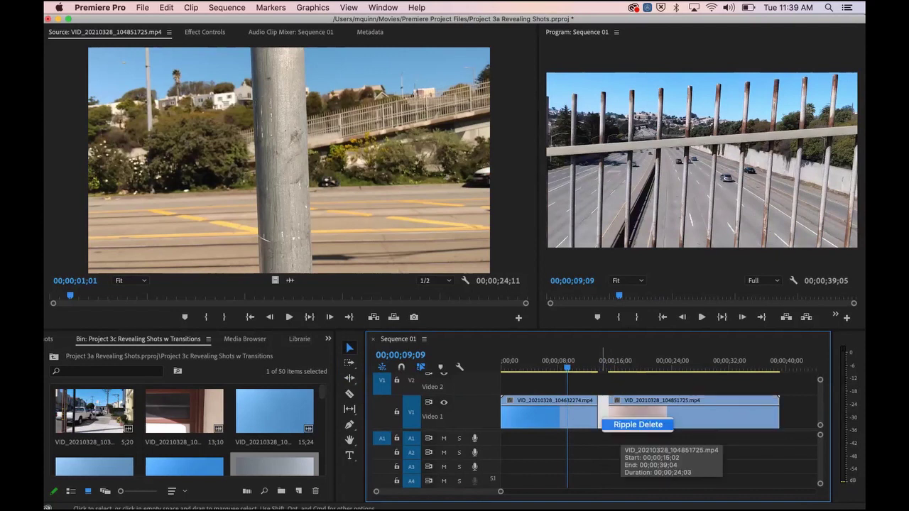
click(625, 425)
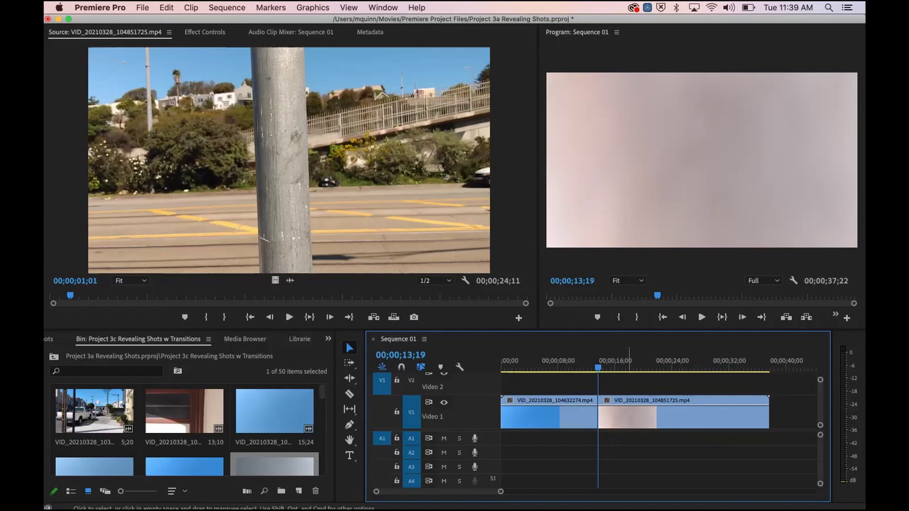
key(super+z)
key(super+z)
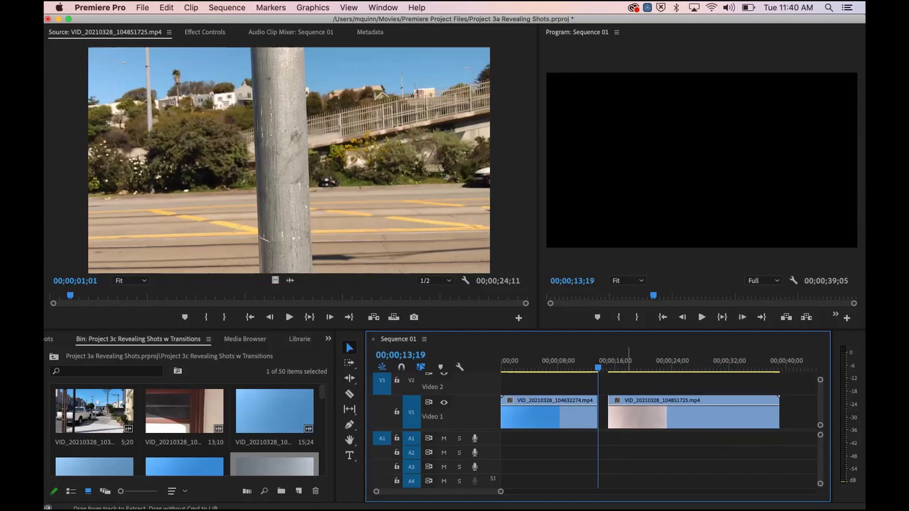
click(581, 362)
key(space)
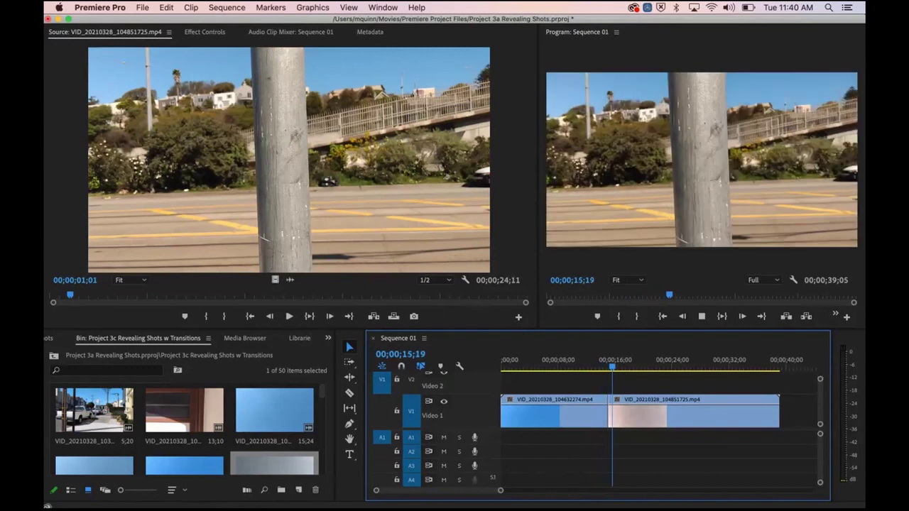
key(space)
key(Home)
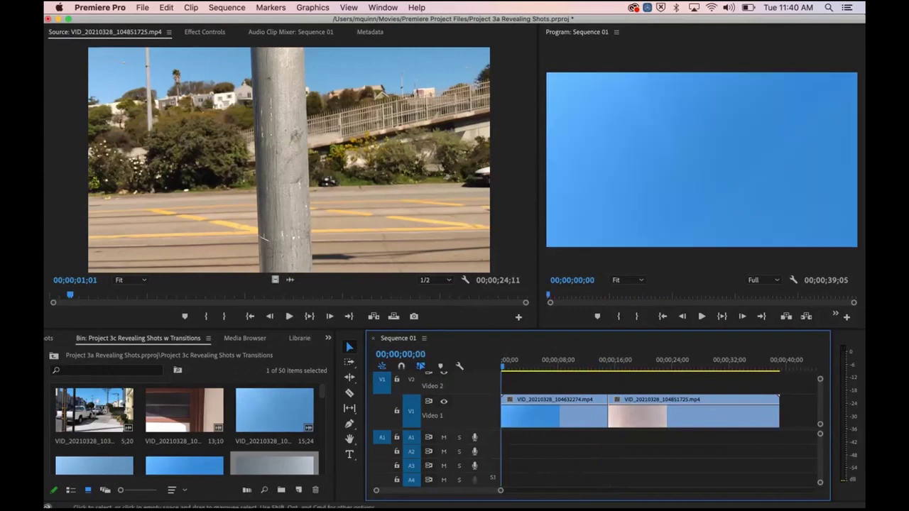
Step: Preview the blue-sky, freeway-fence and white-van street clips in the Source Monitor
scroll(185, 426, down, 3)
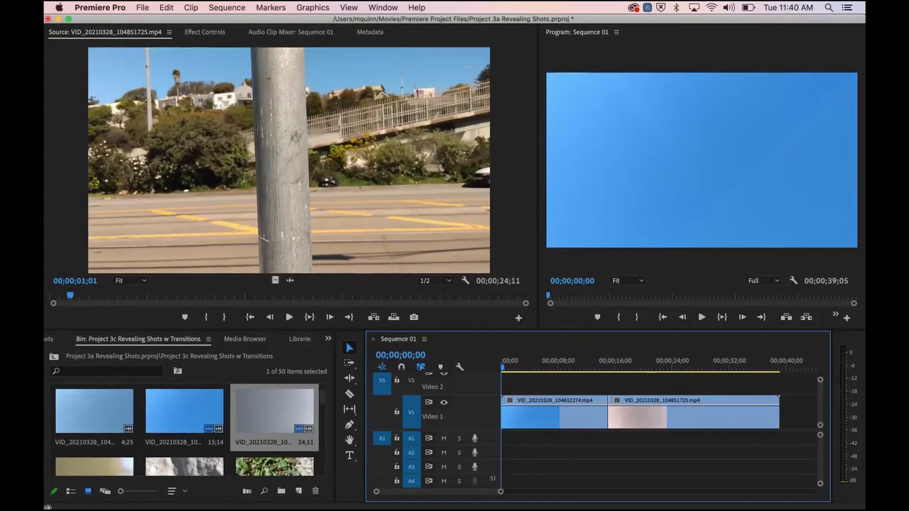
double_click(101, 412)
drag(329, 295, 310, 296)
scroll(227, 423, up, 3)
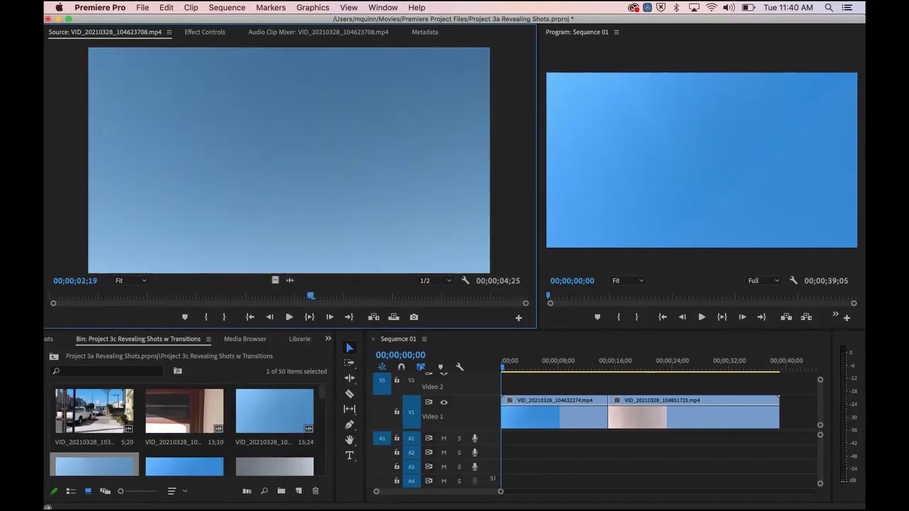
double_click(274, 412)
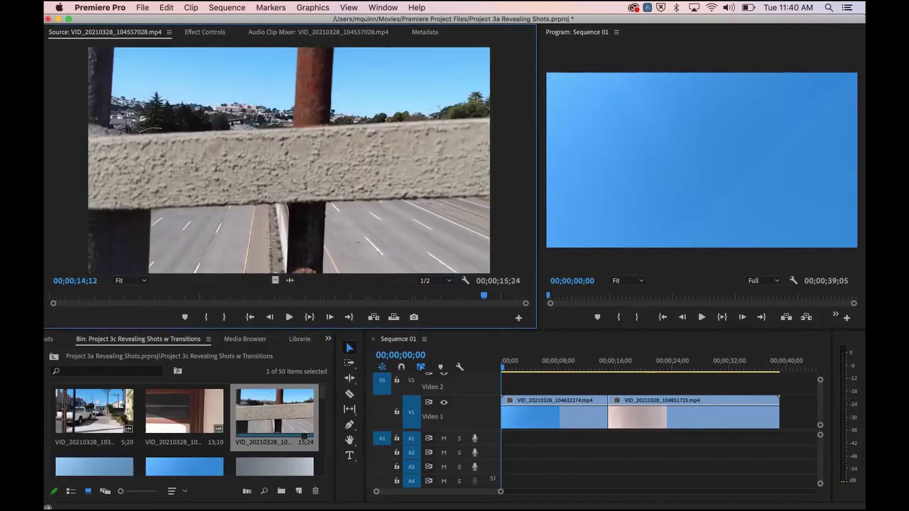
double_click(195, 425)
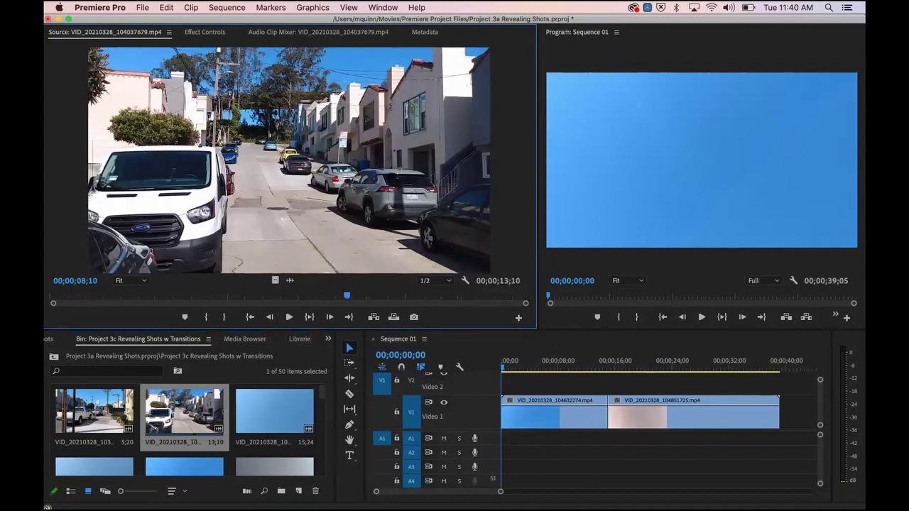
Step: Scrub the 8;14 street clip, then load and scrub the 11;17 VID_20210328_142357927.mp4
scroll(185, 426, down, 6)
scroll(185, 426, down, 5)
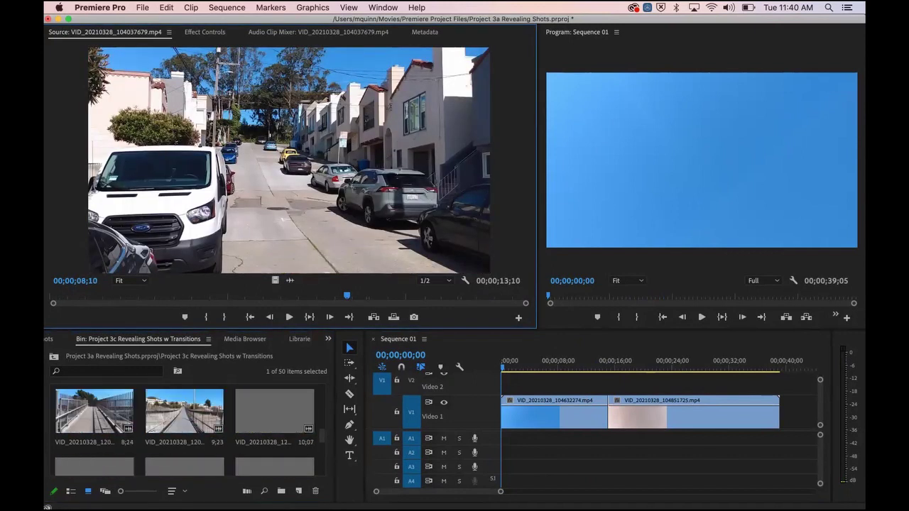
scroll(185, 426, down, 3)
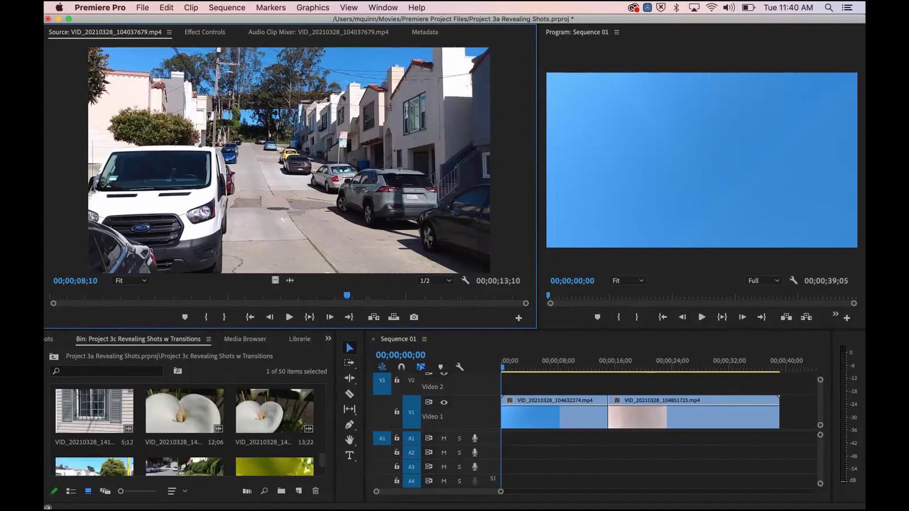
scroll(185, 426, down, 3)
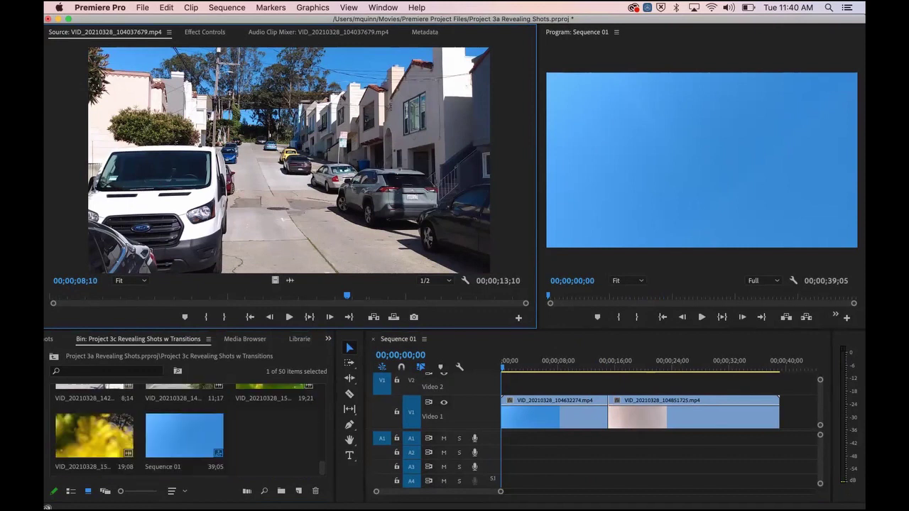
scroll(185, 426, up, 2)
double_click(94, 435)
drag(51, 295, 376, 296)
double_click(185, 436)
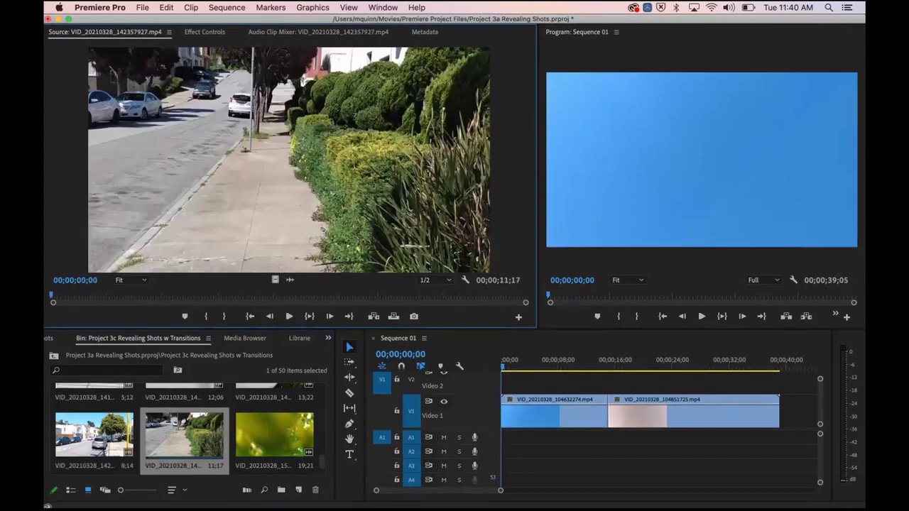
drag(51, 296, 338, 295)
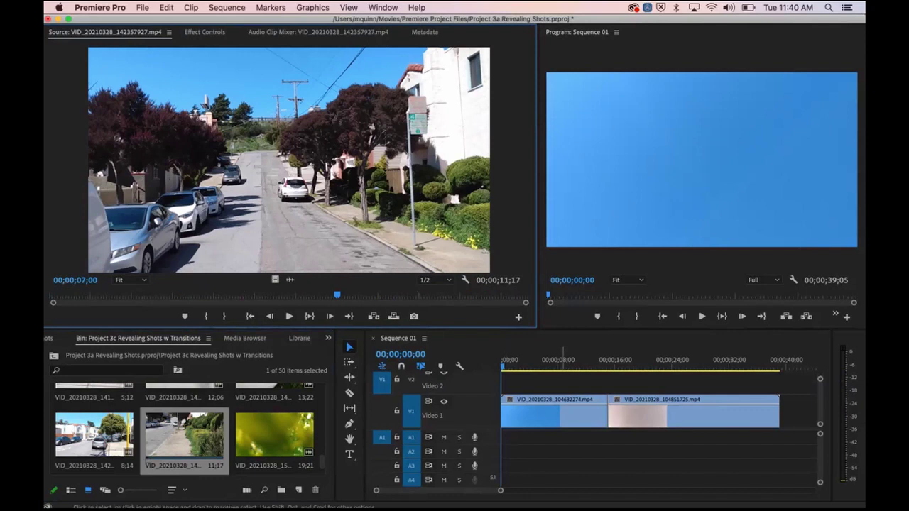
Step: Overwrite the 11;17 street clip onto Video 1 at the start of Sequence 01
drag(501, 491, 660, 491)
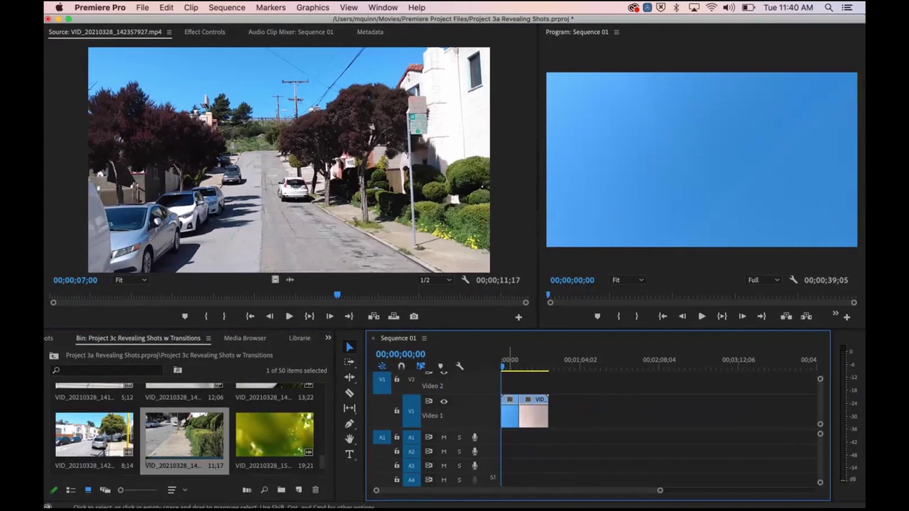
drag(506, 383, 614, 411)
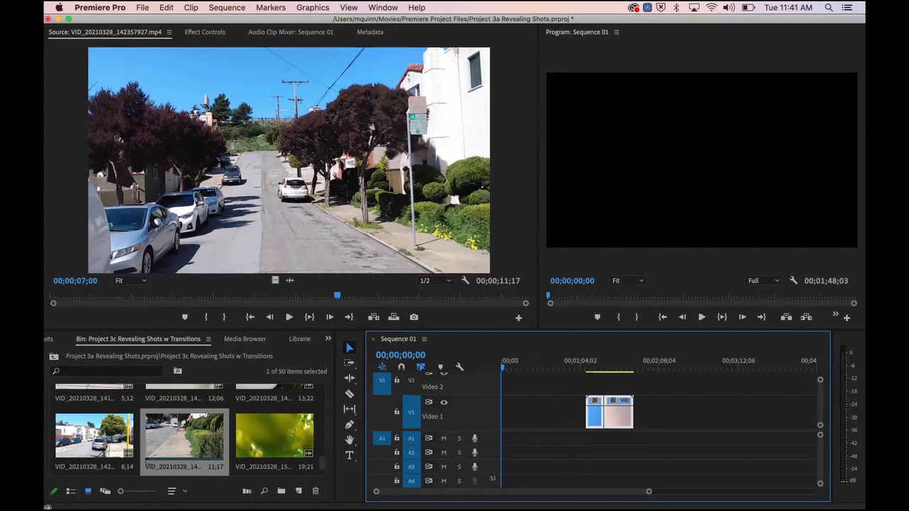
drag(275, 281, 523, 412)
click(527, 362)
key(Home)
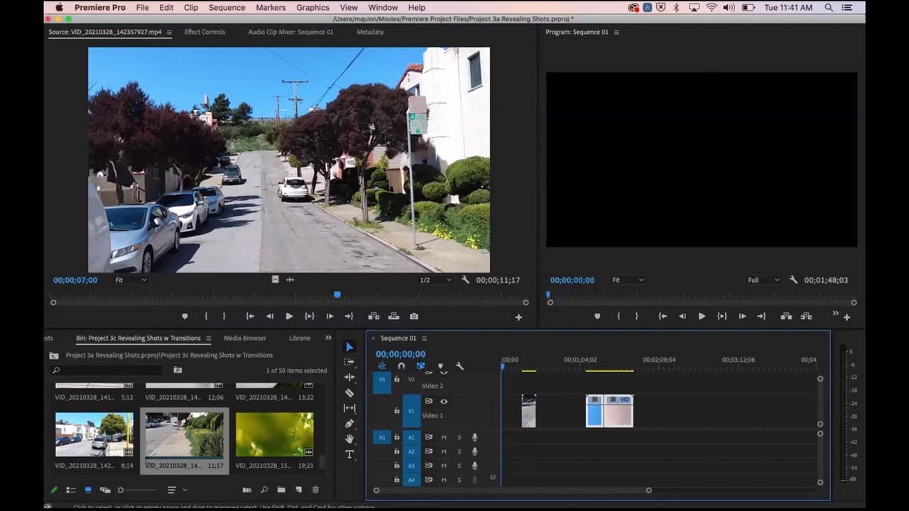
Step: With snapping on, butt the clips together and shift all three Video 1 clips later
drag(604, 412, 561, 412)
click(401, 367)
drag(525, 386, 572, 412)
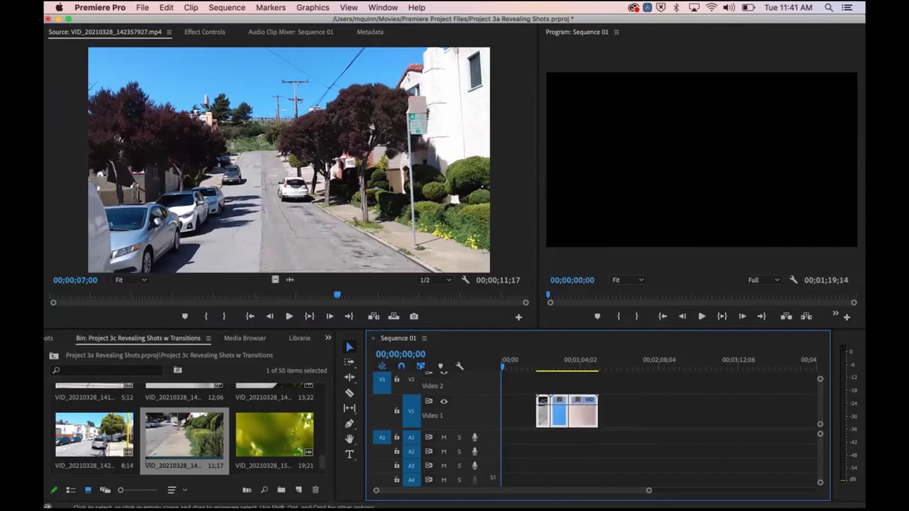
click(523, 413)
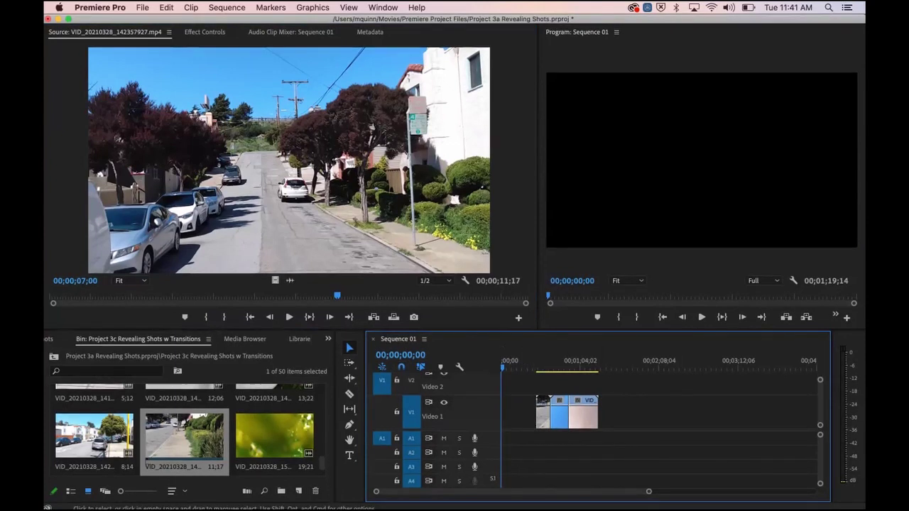
drag(648, 490, 532, 491)
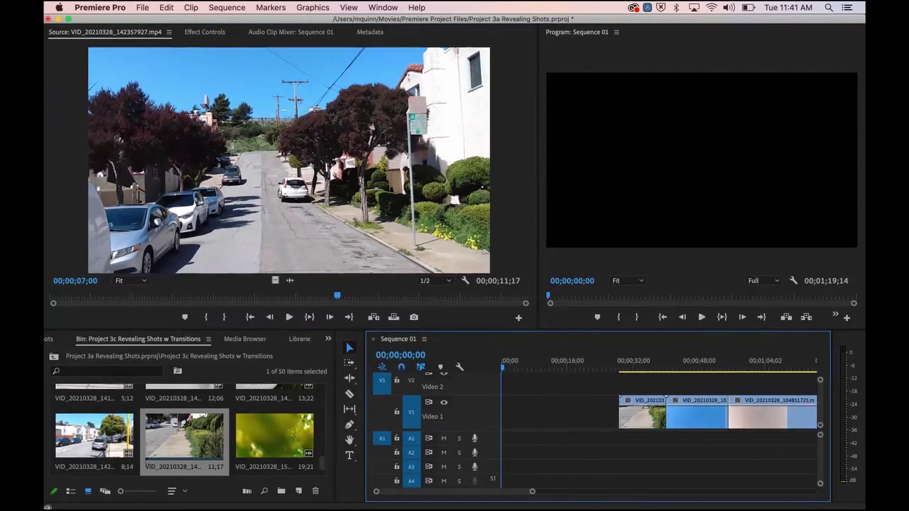
Step: Play back across the street-to-freeway cut, then maximise the Program Monitor panel
click(653, 368)
key(space)
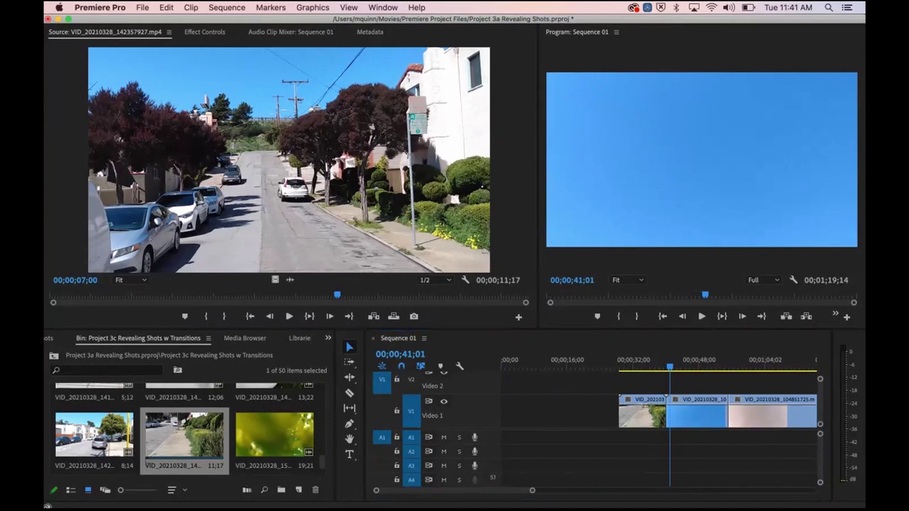
drag(538, 185, 441, 185)
click(649, 360)
key(space)
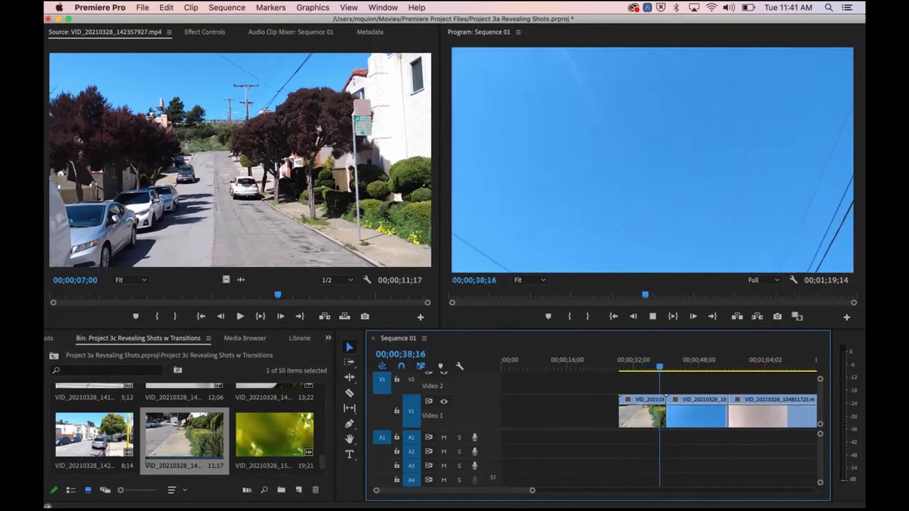
key(space)
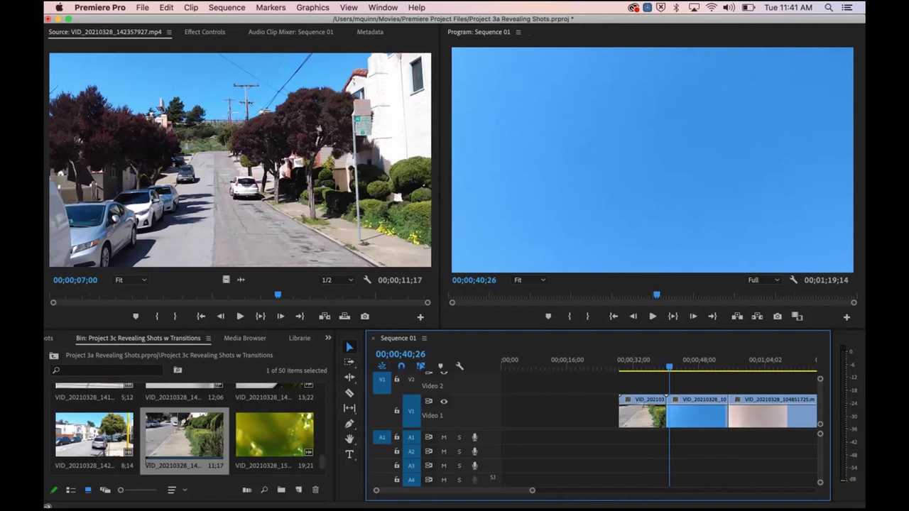
key(grave)
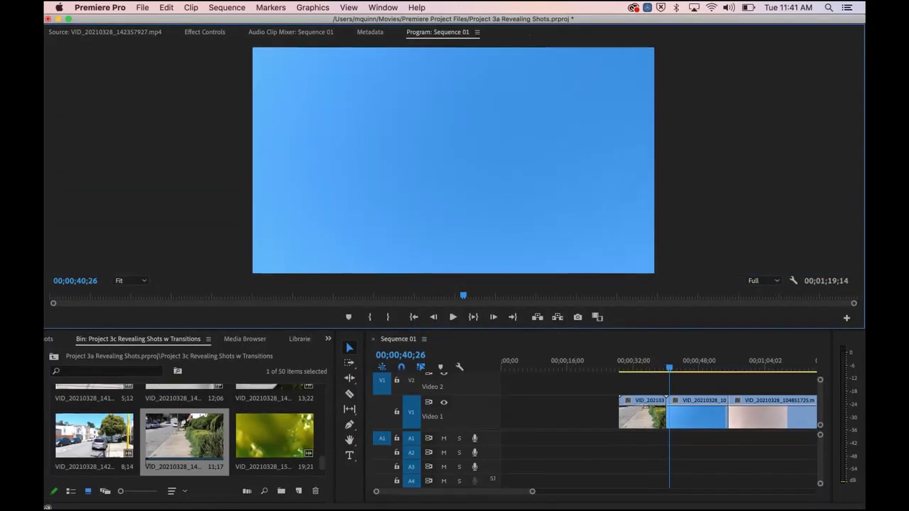
Step: Switch the workspace to Effects via Window > Workspaces
click(383, 7)
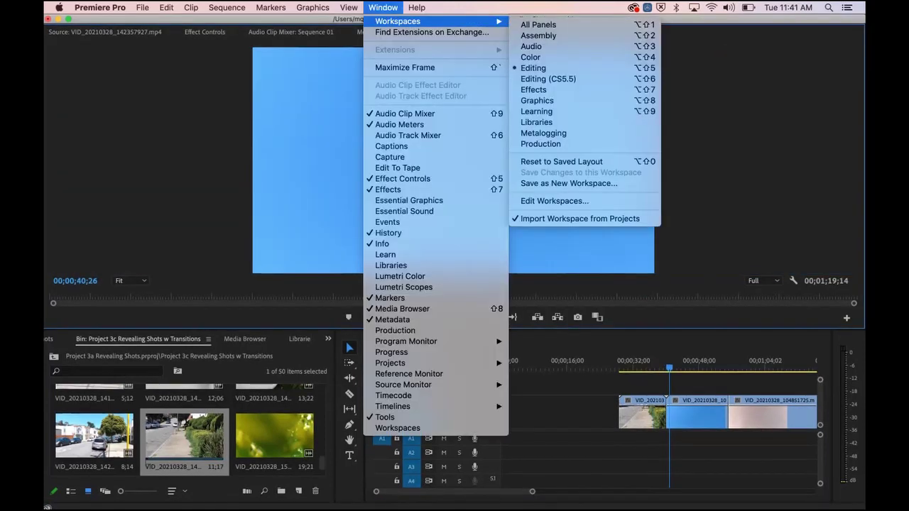
click(534, 67)
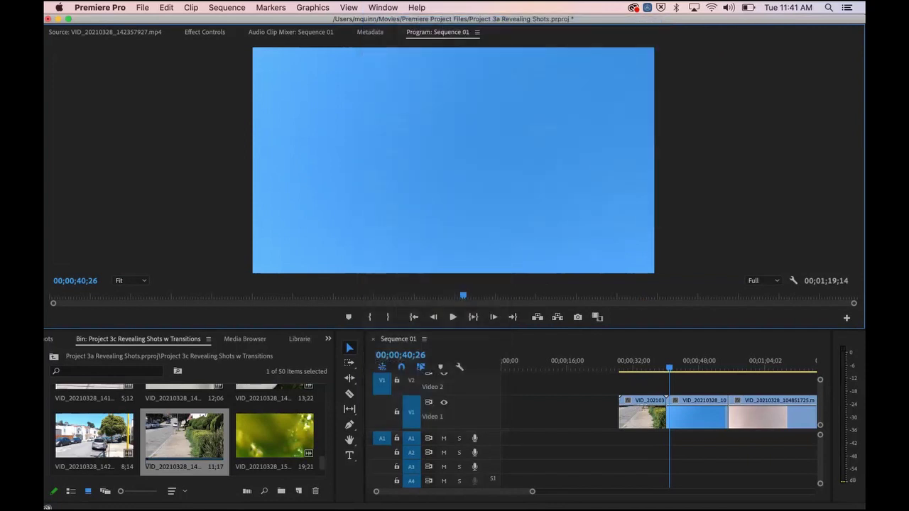
click(383, 8)
mouse_move(398, 21)
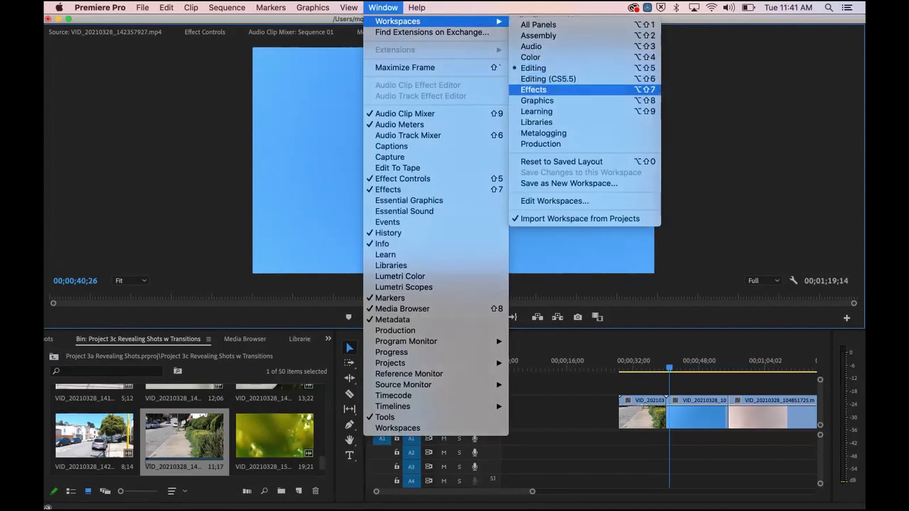
click(534, 89)
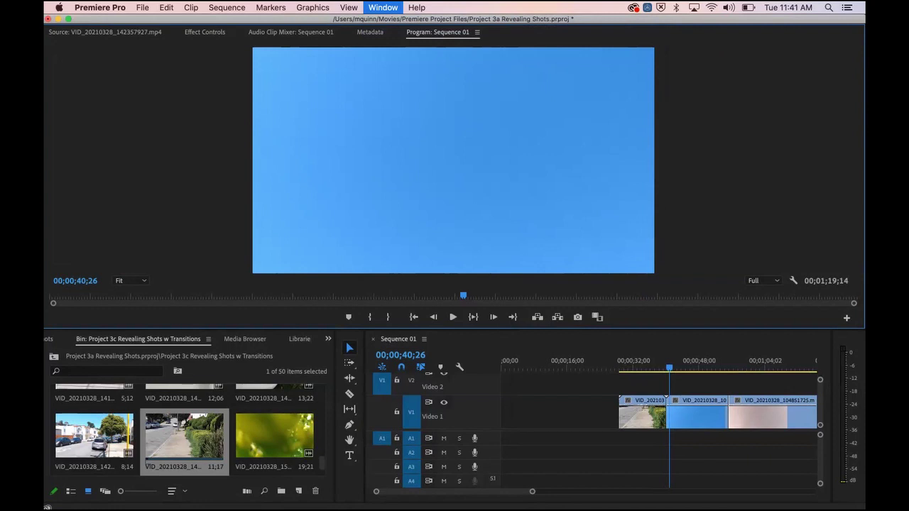
Step: Switch the workspace to Editing (CS5.5)
click(383, 7)
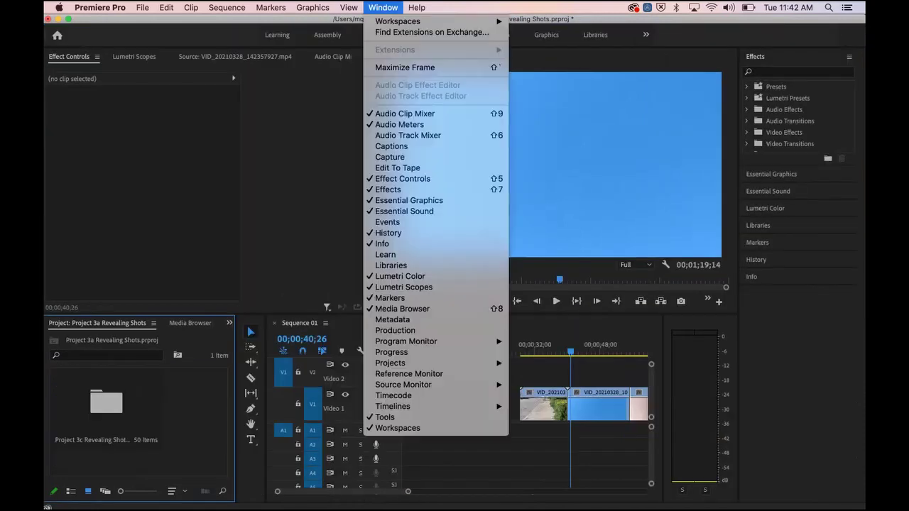
click(383, 8)
click(383, 7)
mouse_move(397, 22)
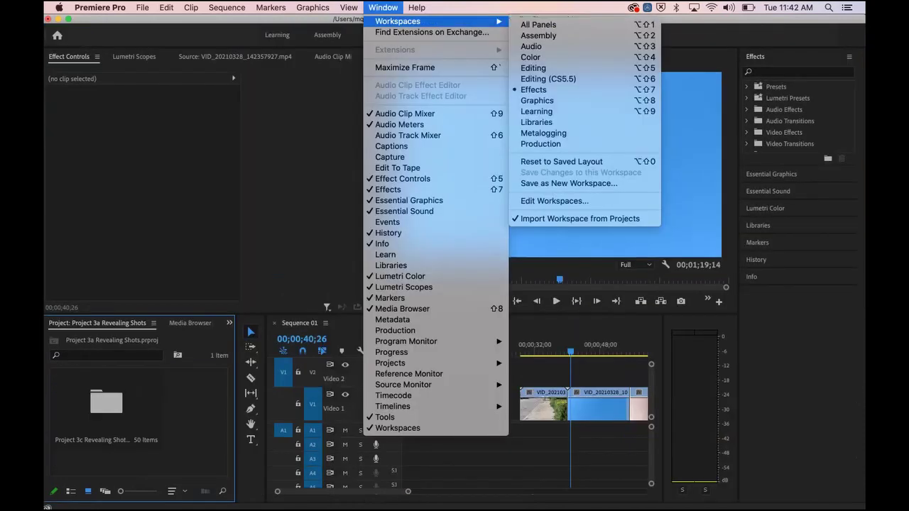
click(549, 79)
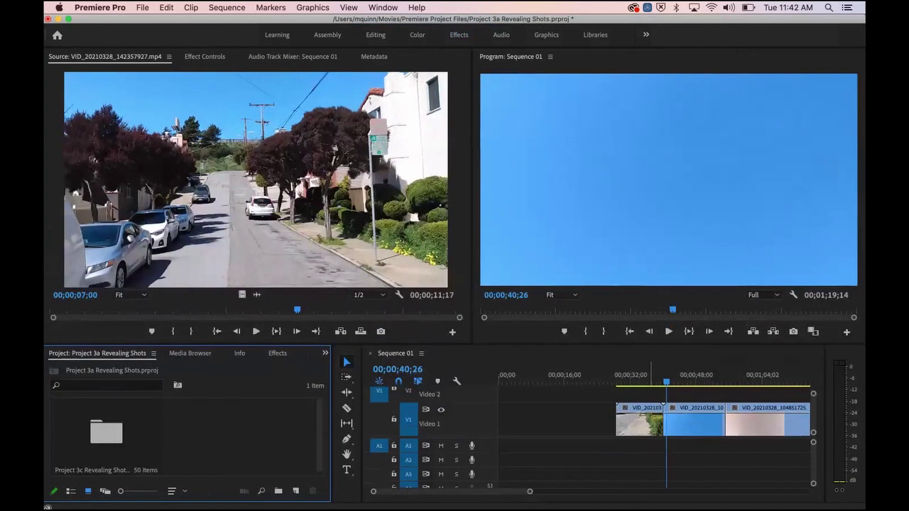
click(651, 375)
key(space)
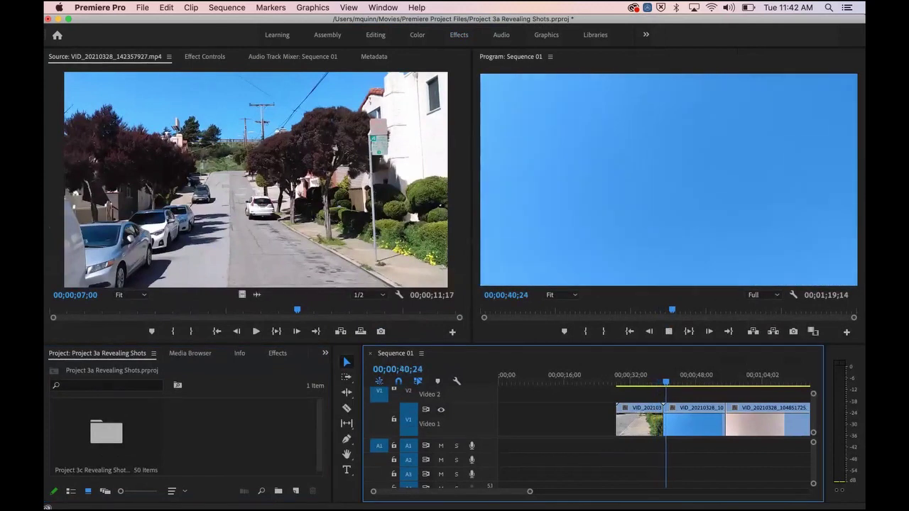
key(space)
key(equal)
key(equal)
key(equal)
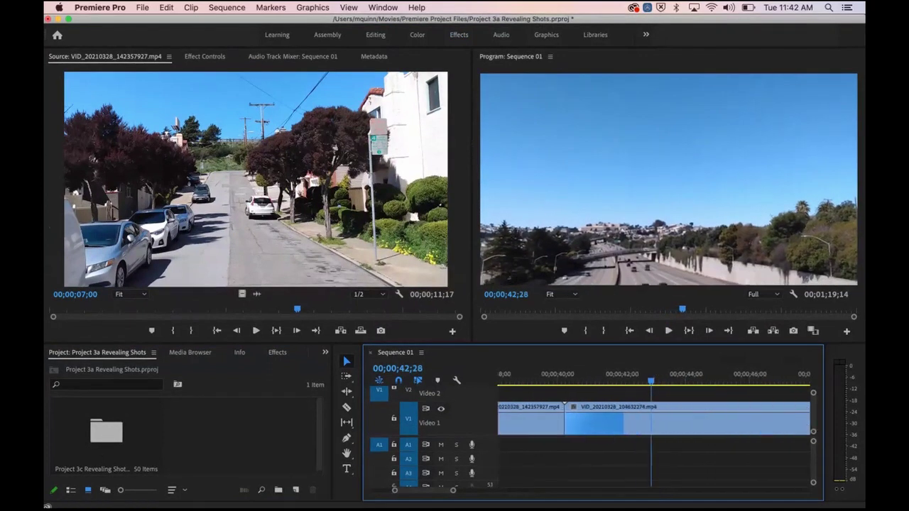
scroll(653, 419, left, 5)
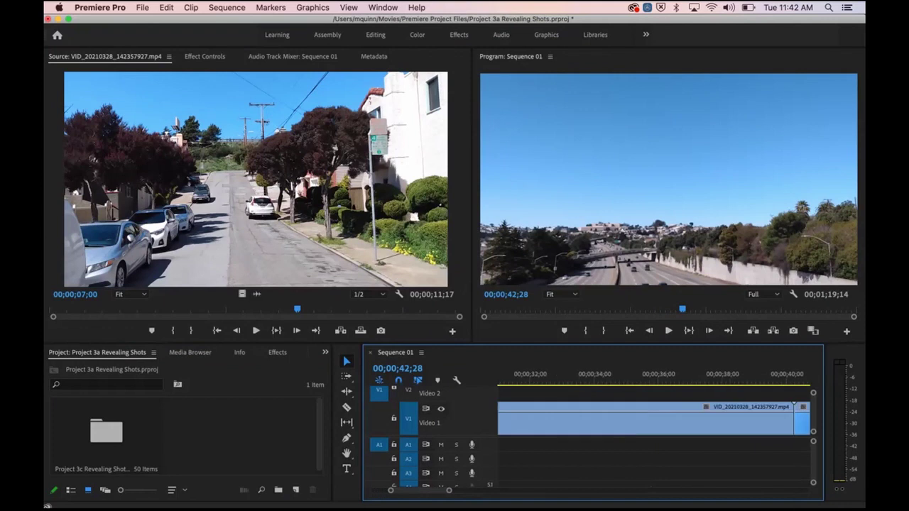
scroll(654, 419, right, 6)
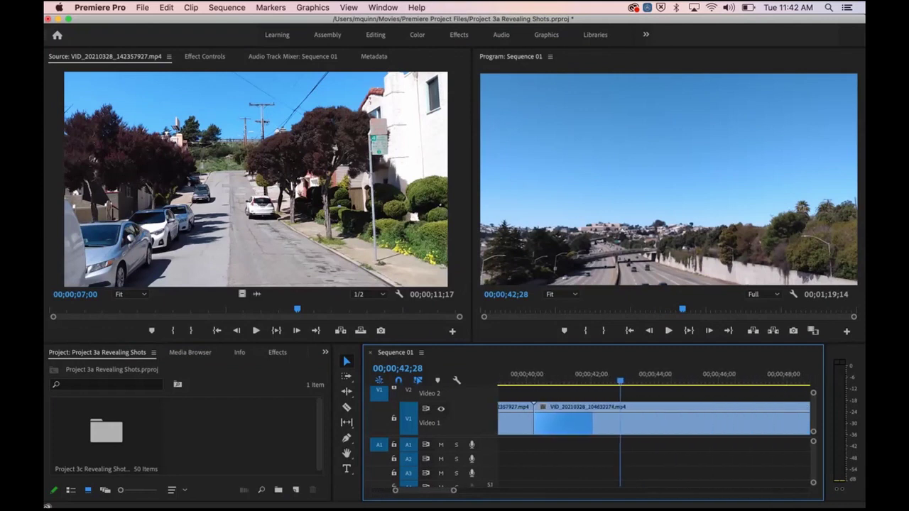
click(512, 376)
key(space)
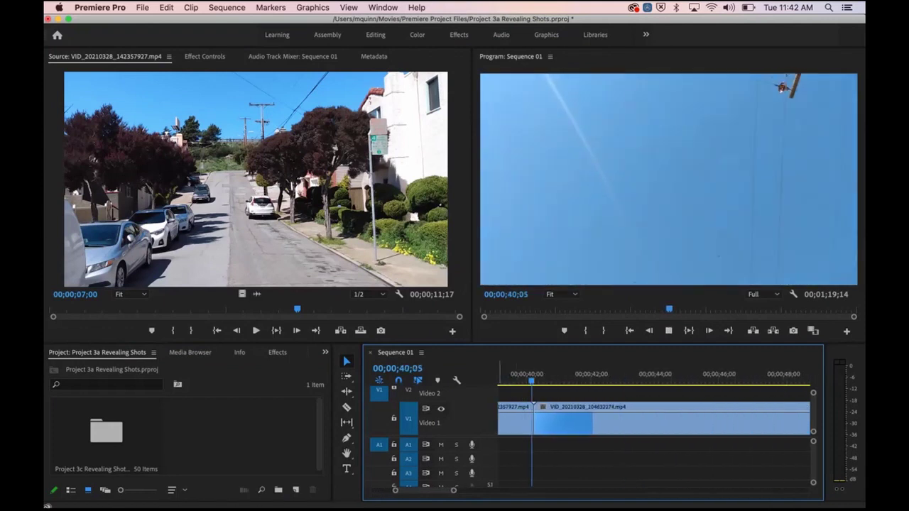
key(space)
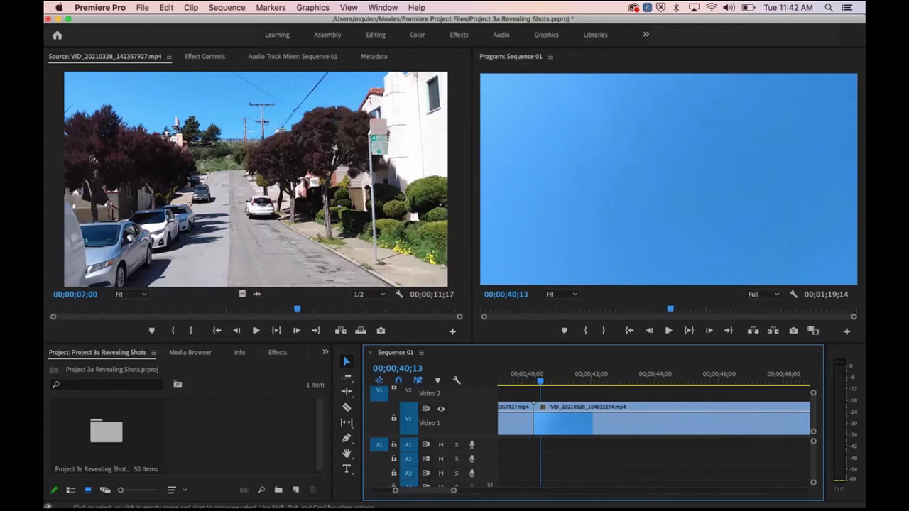
scroll(653, 419, right, 3)
scroll(519, 437, left, 3)
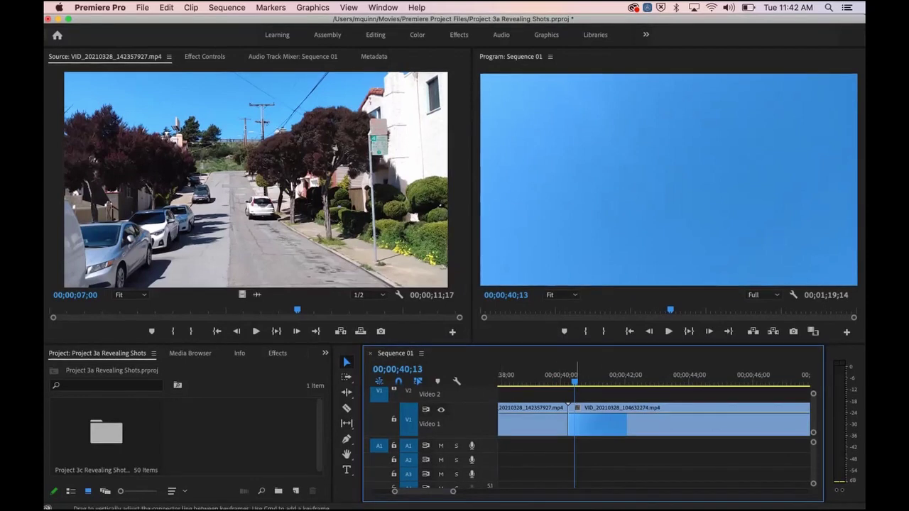
scroll(654, 423, right, 10)
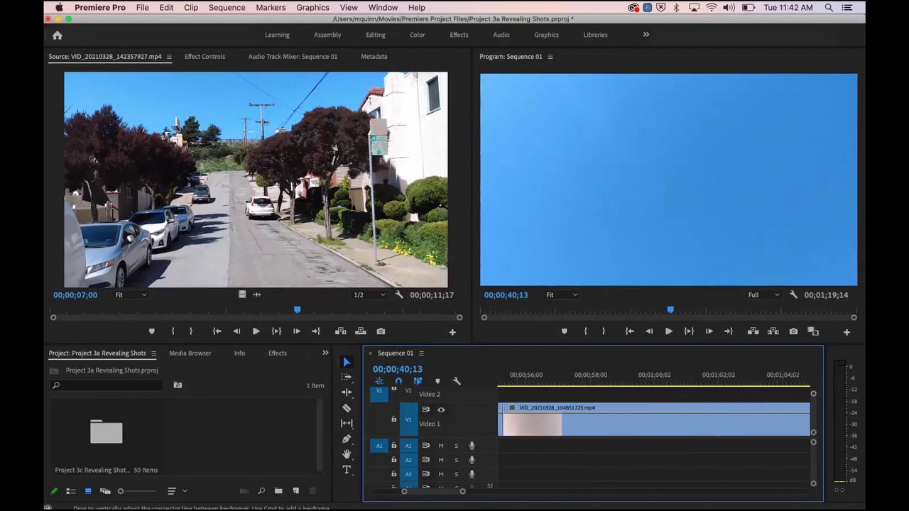
key(backslash)
Step: Open the Project 3c Revealing Shots w Transitions bin and save the project
click(107, 434)
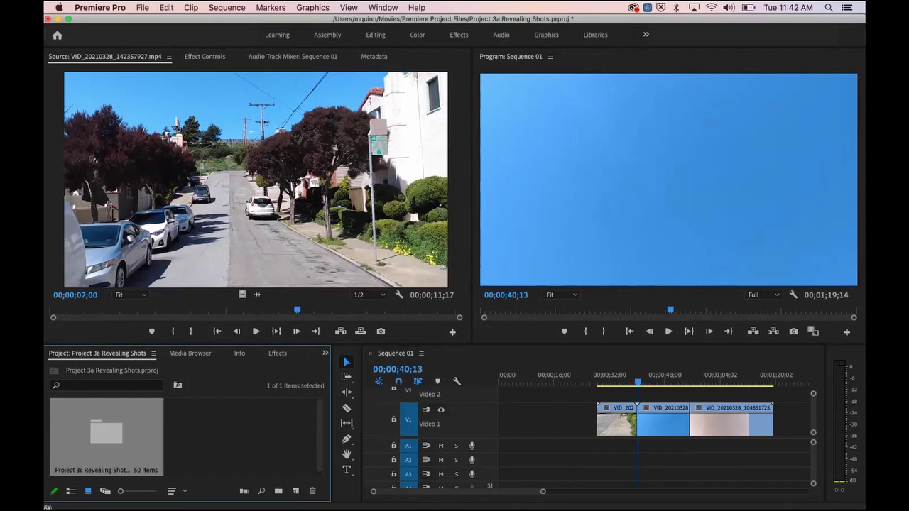
double_click(106, 434)
key(super+s)
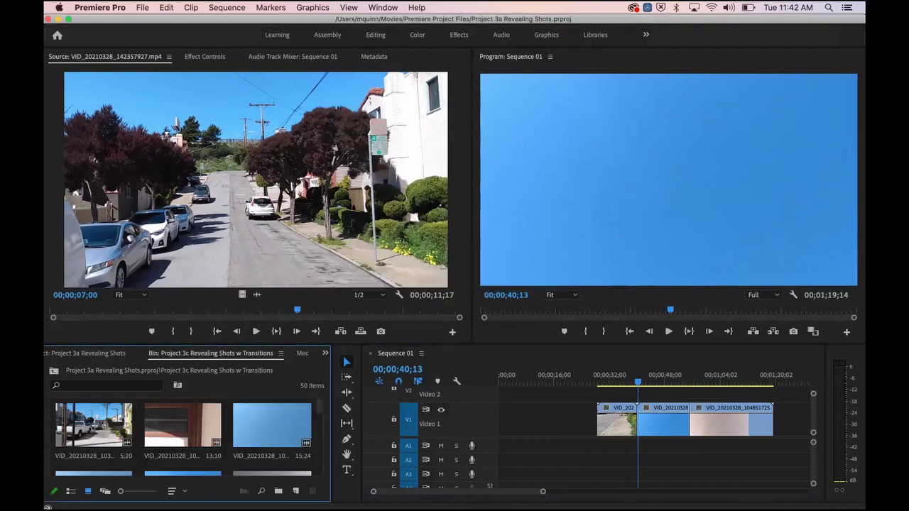
Step: Load the 13;22 calla lily clip VID_20210328_141918640.mp4 into the Source Monitor
scroll(183, 433, down, 5)
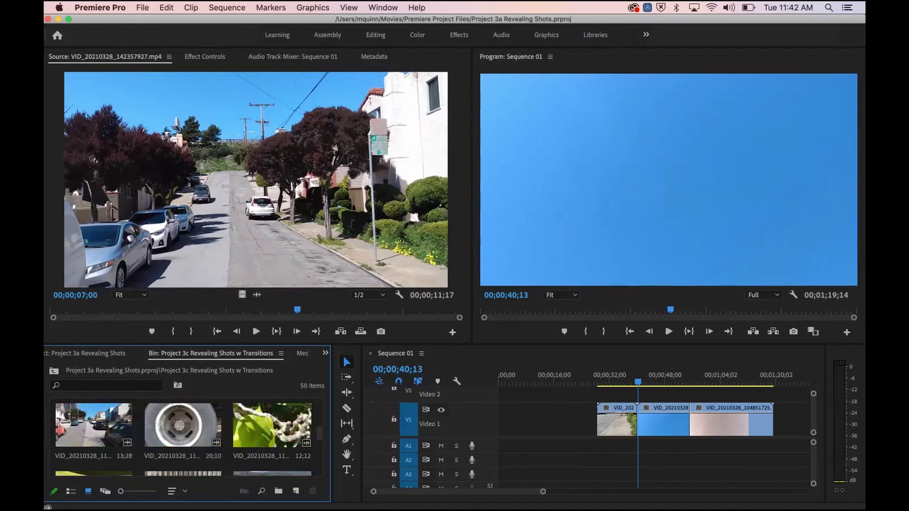
scroll(183, 433, down, 3)
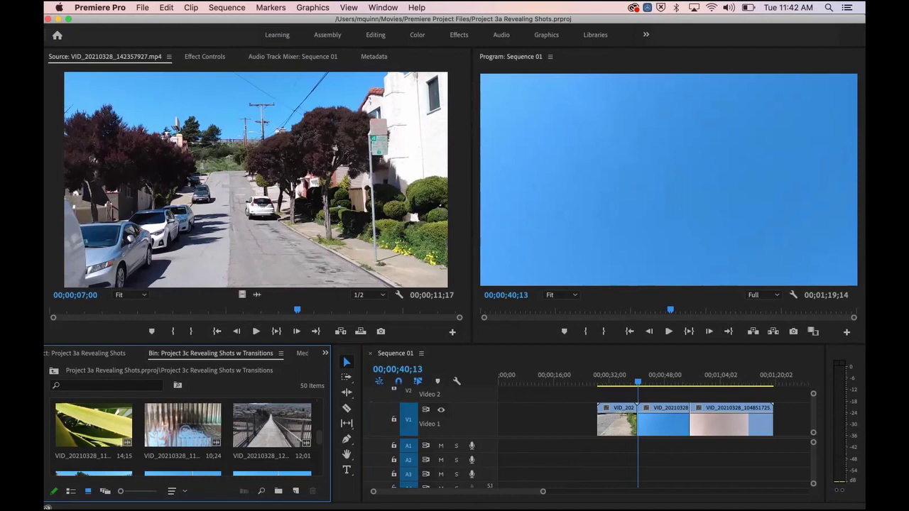
scroll(183, 433, down, 2)
scroll(183, 433, down, 2)
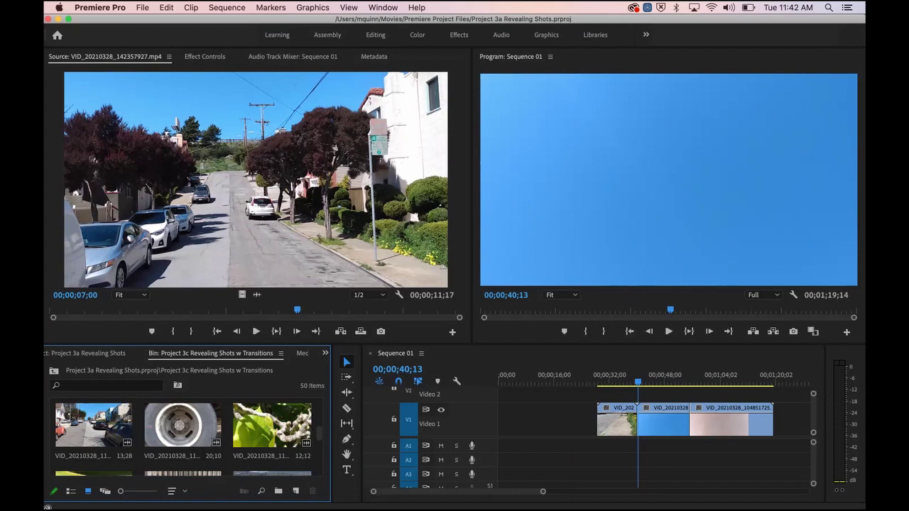
scroll(184, 434, down, 2)
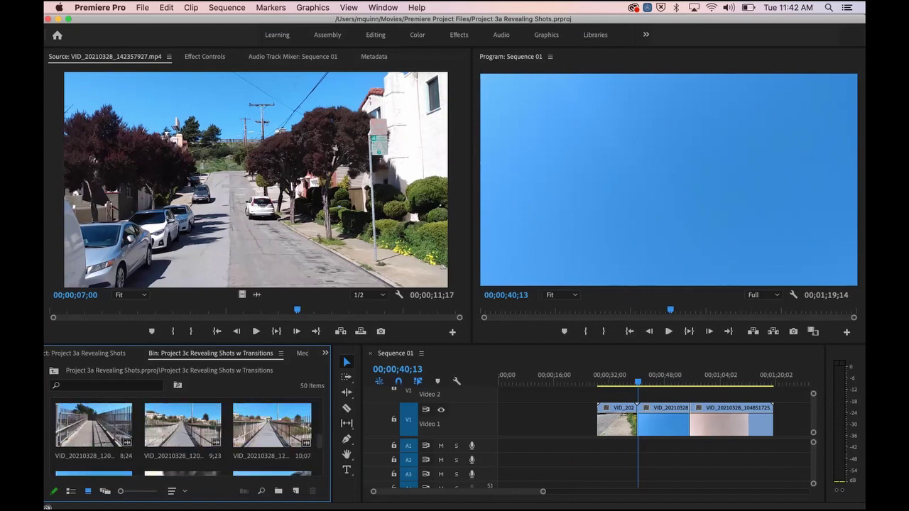
scroll(183, 433, down, 2)
scroll(184, 433, down, 6)
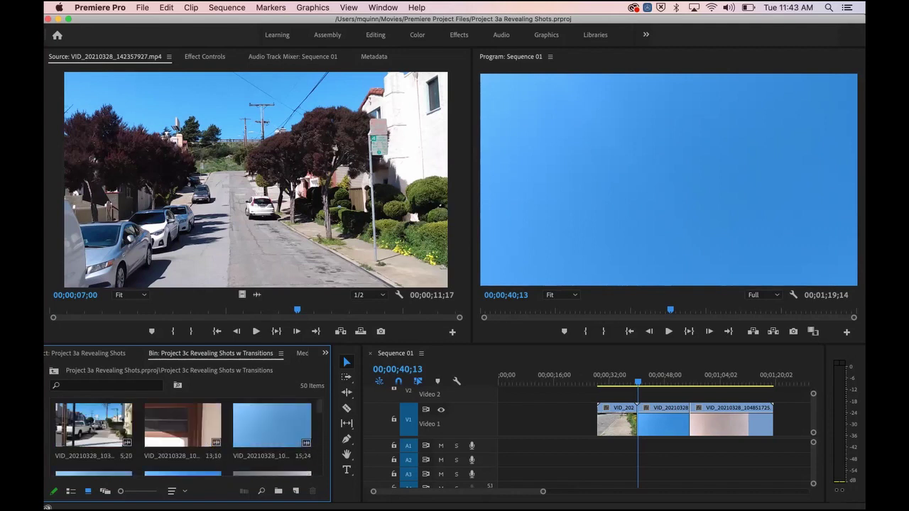
scroll(183, 433, down, 4)
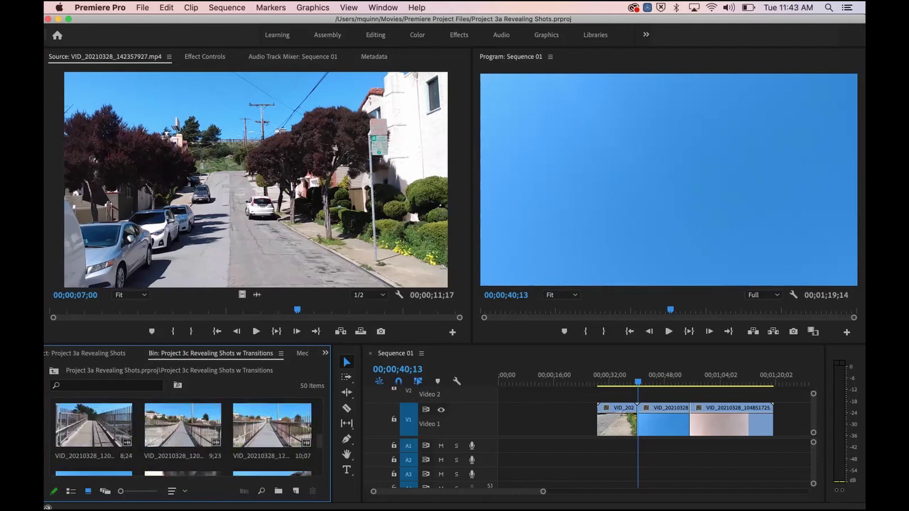
scroll(183, 433, down, 4)
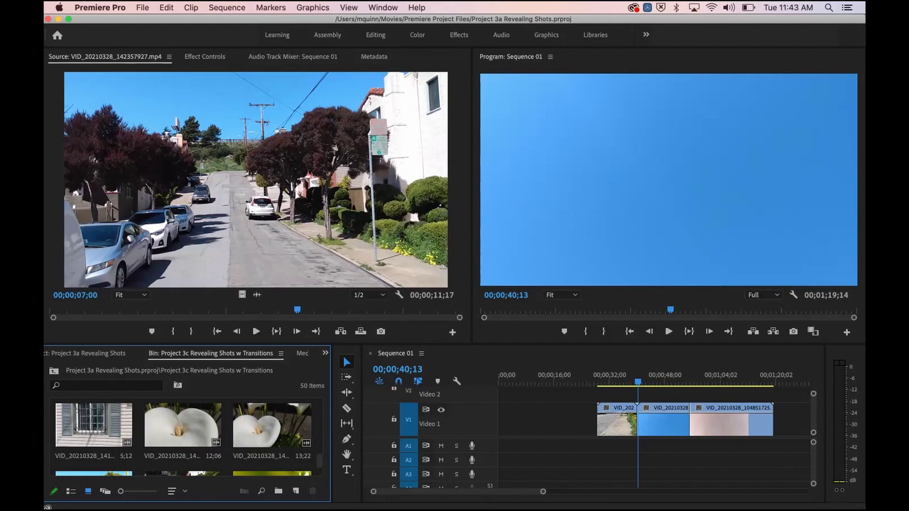
double_click(272, 425)
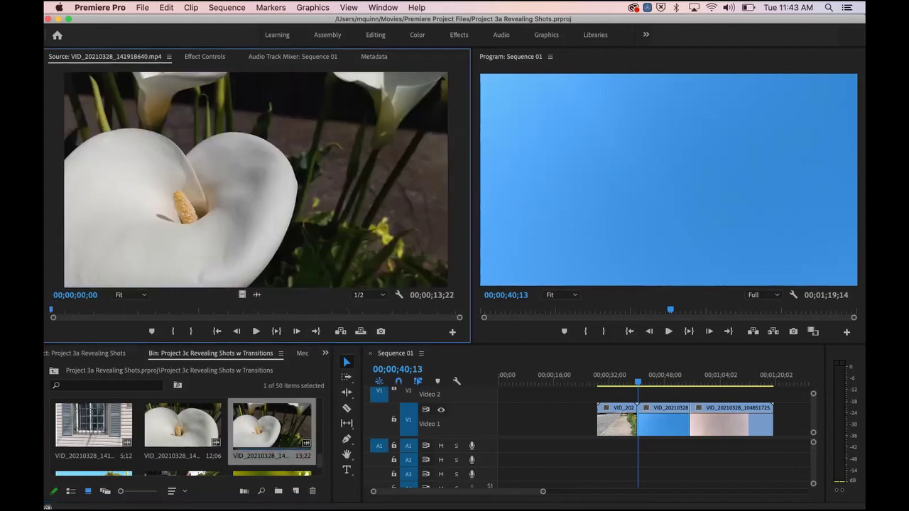
Step: Preview the calla lily clip and drop it onto V1 at the start of Sequence 01
key(space)
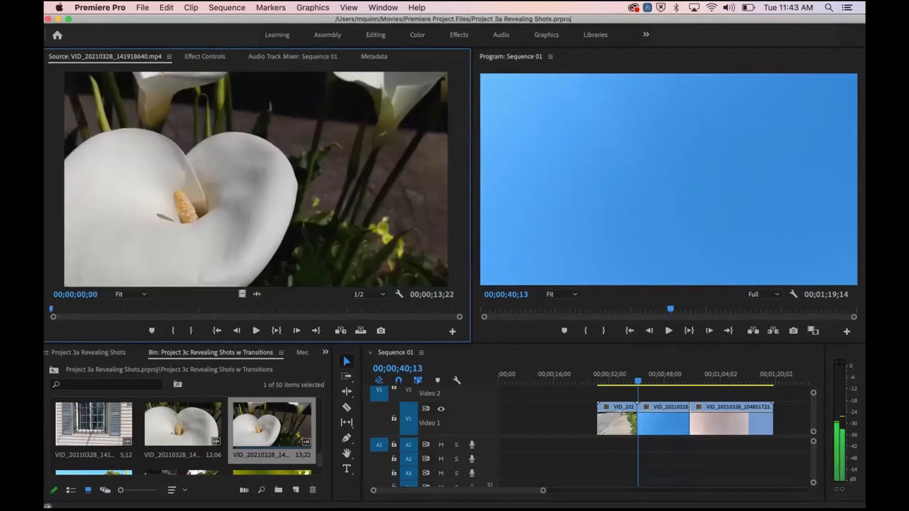
drag(54, 309, 140, 310)
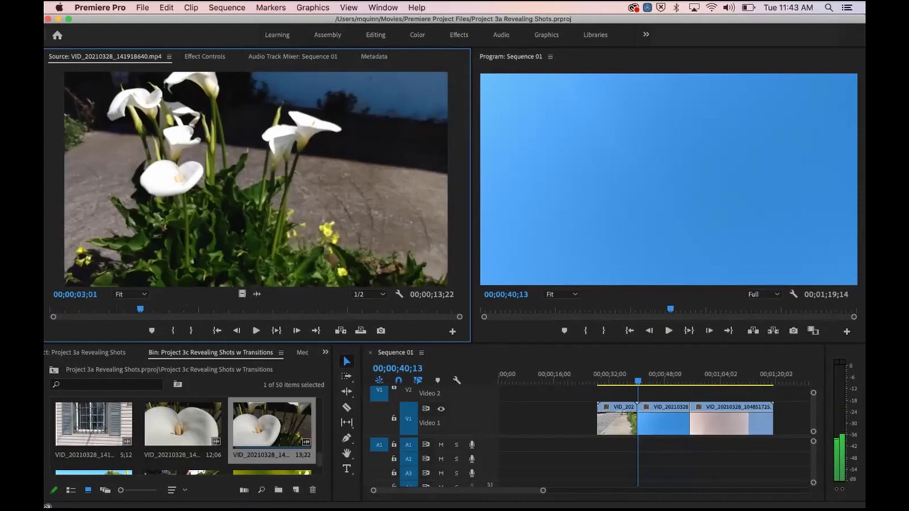
drag(140, 309, 105, 310)
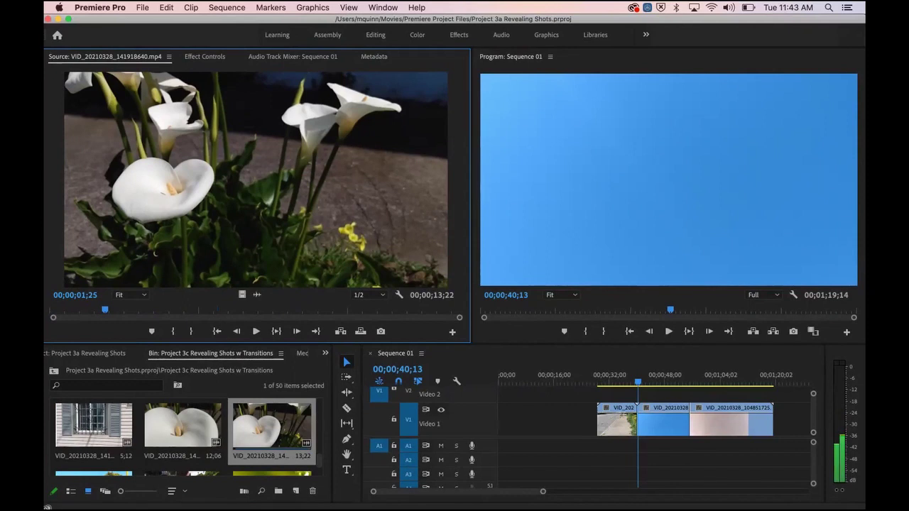
drag(105, 310, 169, 309)
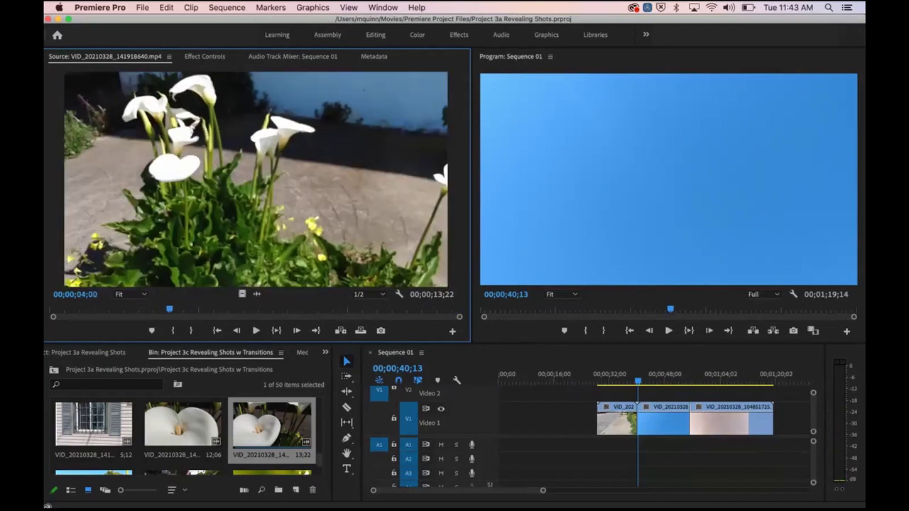
drag(242, 295, 495, 419)
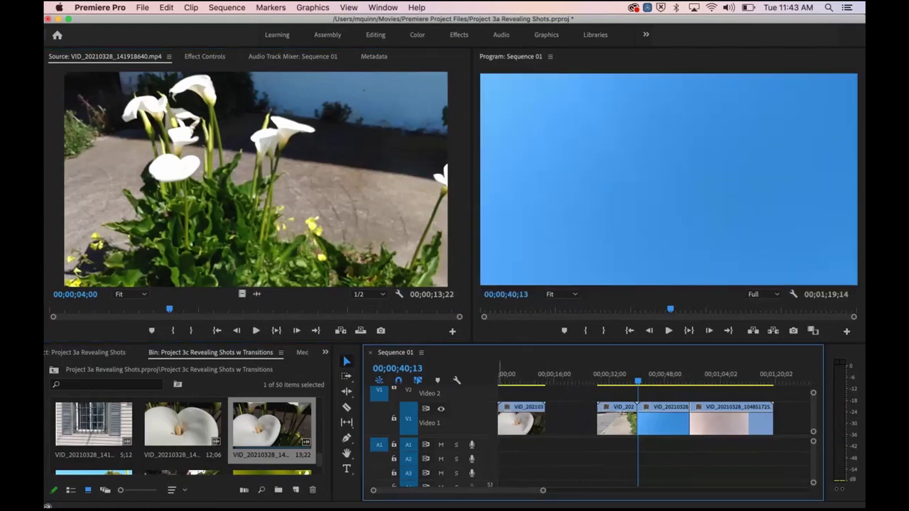
Step: Slide the calla lily clip right toward the street clip, undoing a first attempt
drag(637, 378, 597, 378)
drag(519, 420, 578, 420)
drag(597, 379, 500, 379)
key(super+z)
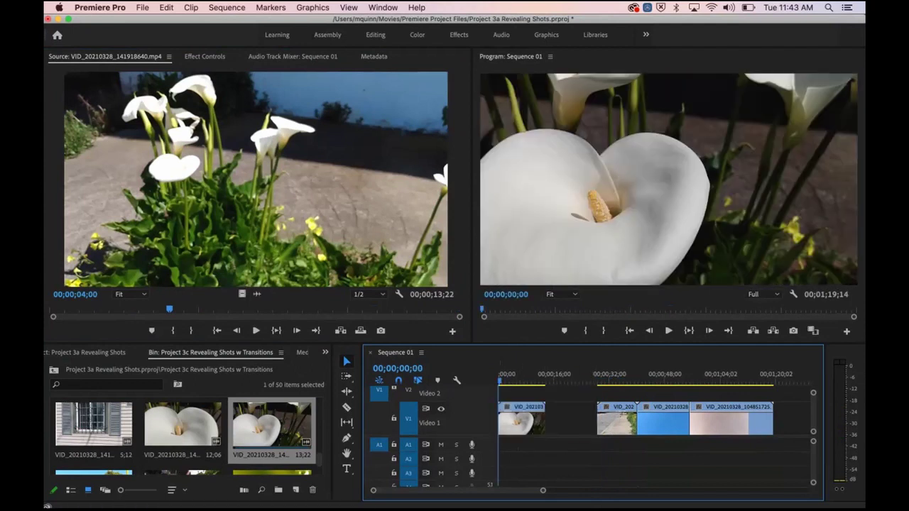
drag(519, 421, 596, 420)
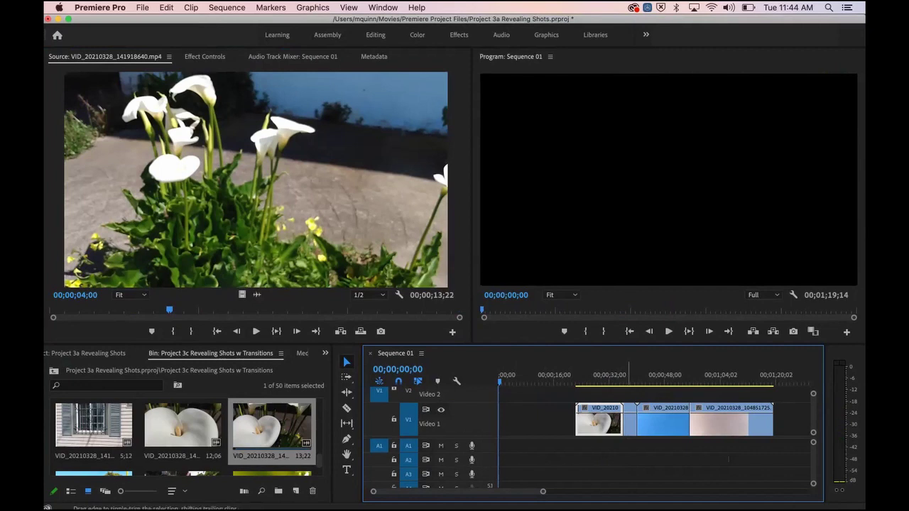
Step: Undo the overwrite and butt the calla lily clip against the street clip
key(super+z)
click(556, 420)
mouse_move(557, 421)
mouse_down()
mouse_move(577, 421)
mouse_move(568, 421)
mouse_up()
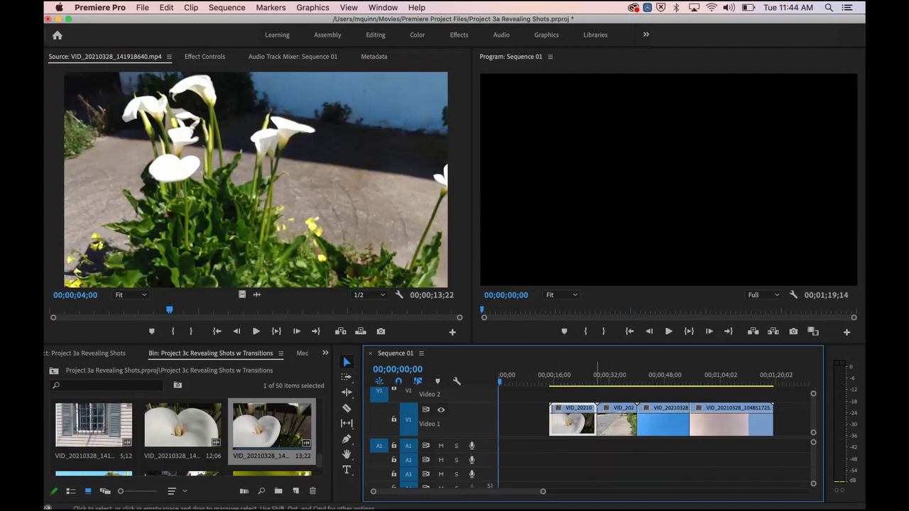
drag(580, 421, 597, 421)
Step: Ripple-extend the street clip's start 4;18 earlier to its full 11;17 media length
key(b)
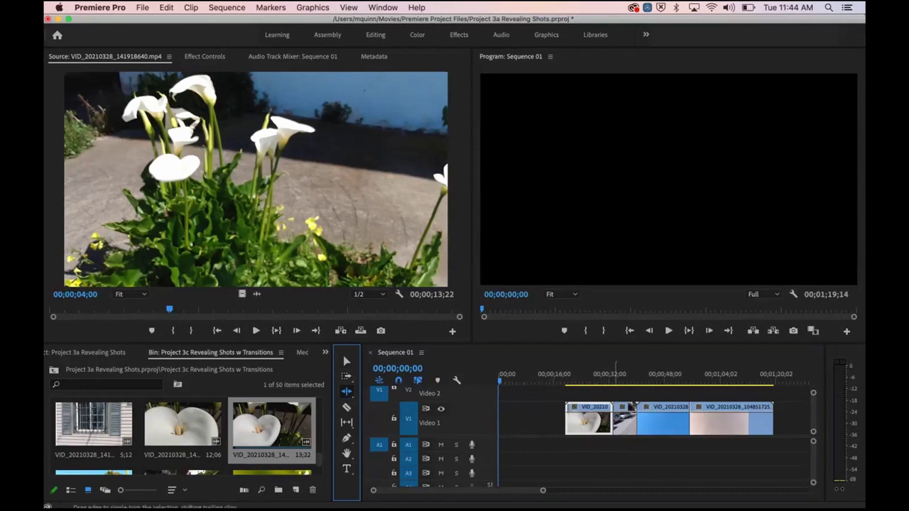
drag(615, 420, 545, 421)
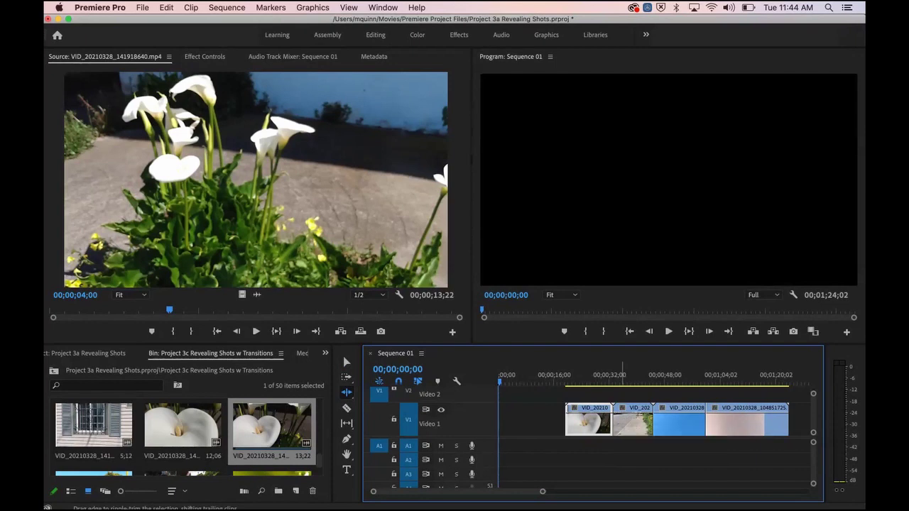
key(super+z)
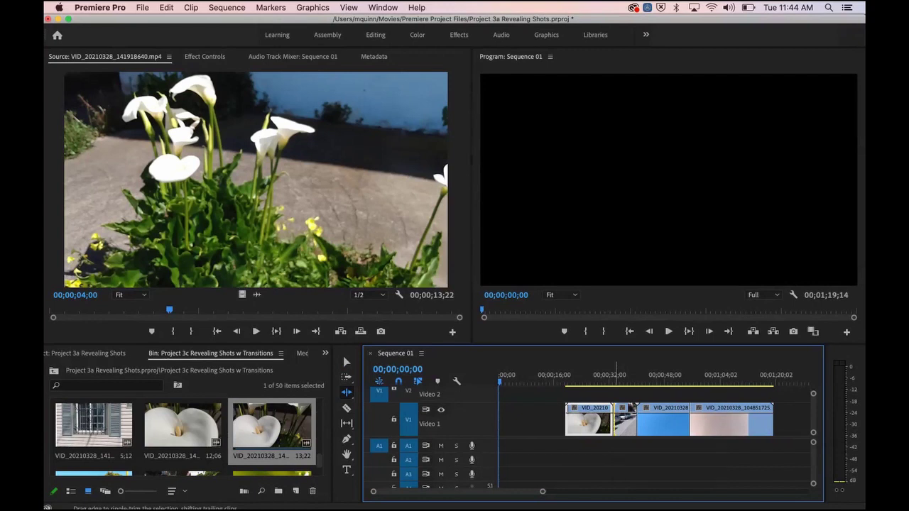
drag(615, 419, 595, 421)
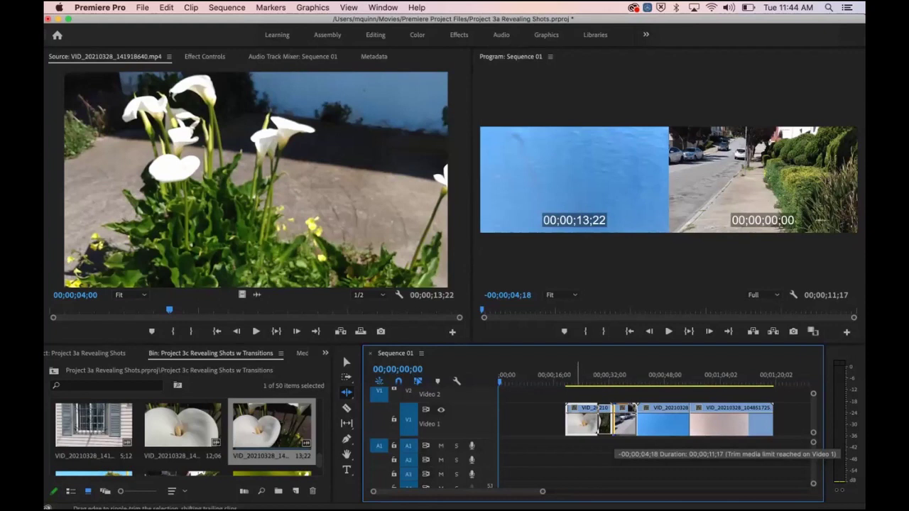
drag(613, 426, 613, 426)
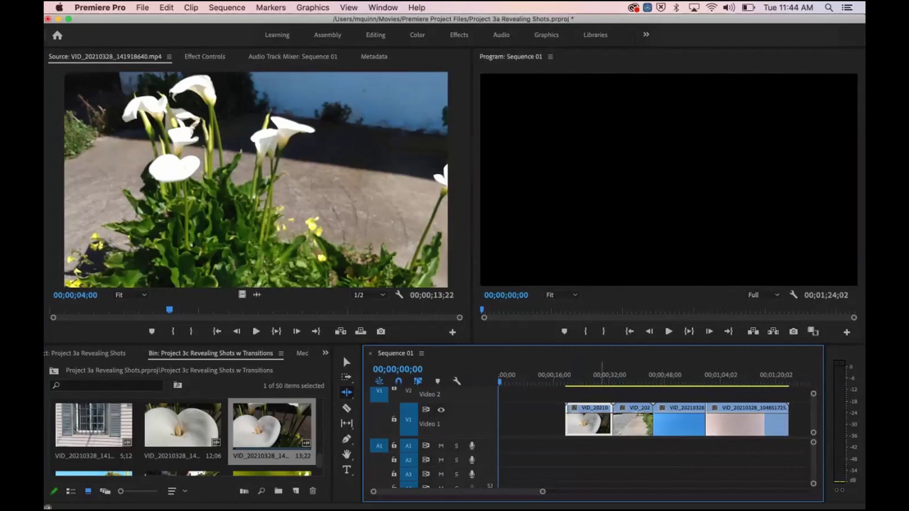
click(601, 378)
key(space)
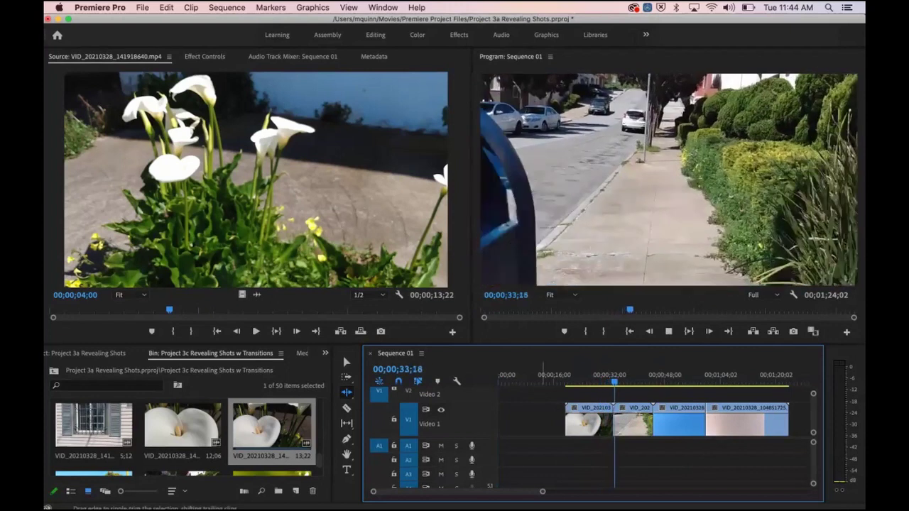
key(space)
click(602, 374)
key(space)
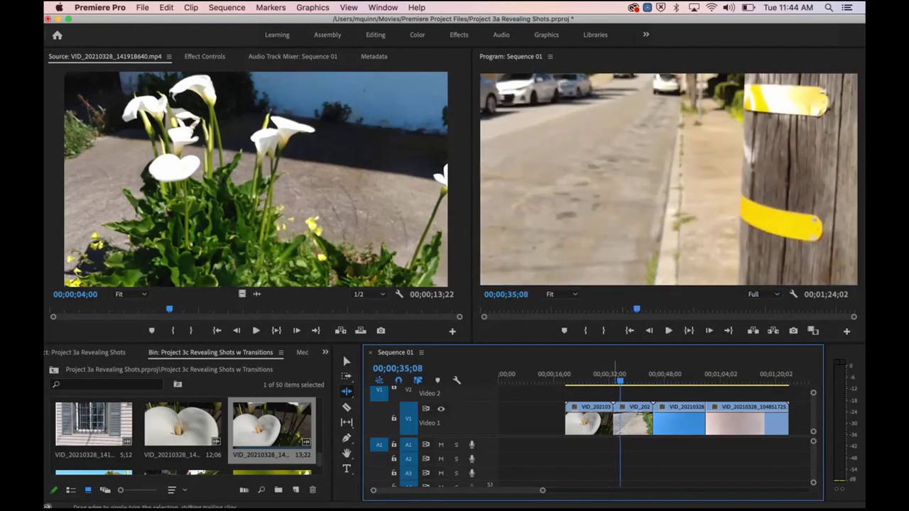
drag(608, 381, 607, 381)
key(=)
key(=)
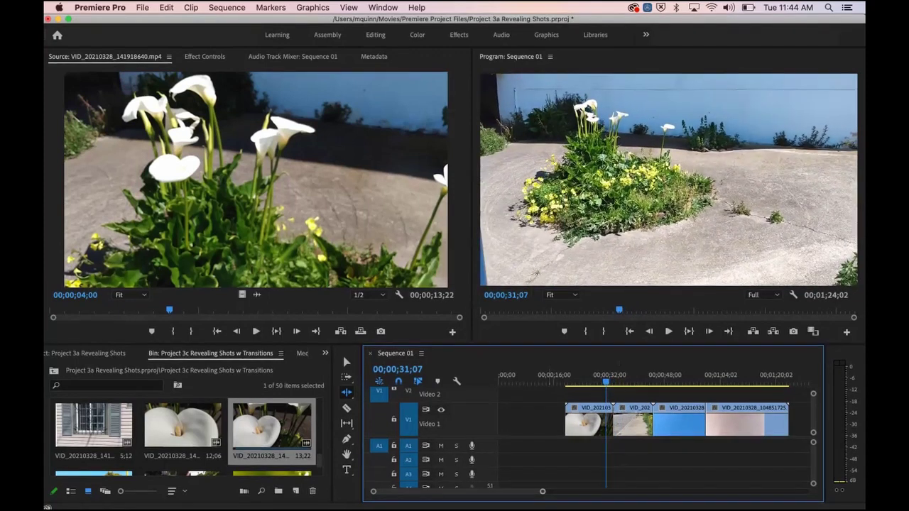
key(=)
drag(650, 381, 700, 381)
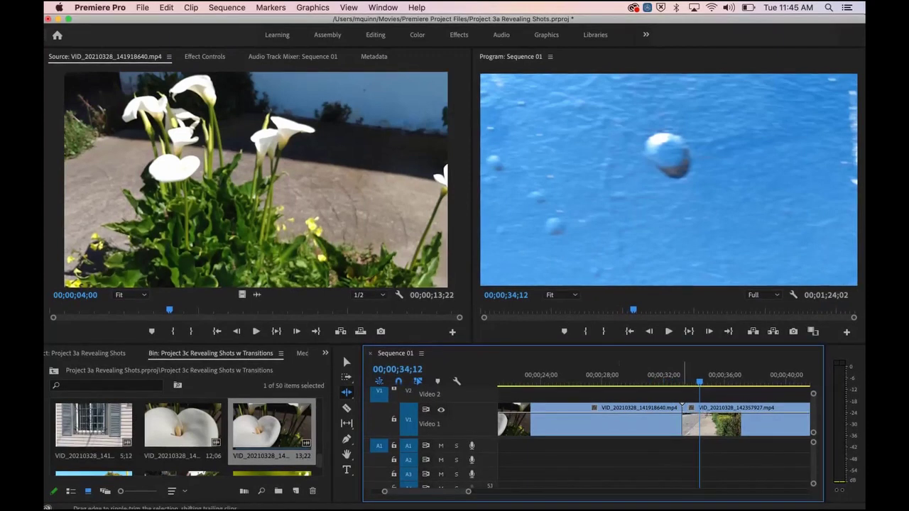
Step: Ripple-trim the lily-to-street cut by +1;04 so Sequence 01 ends at 1;22;28, then play back the cut to review it
drag(684, 422, 701, 423)
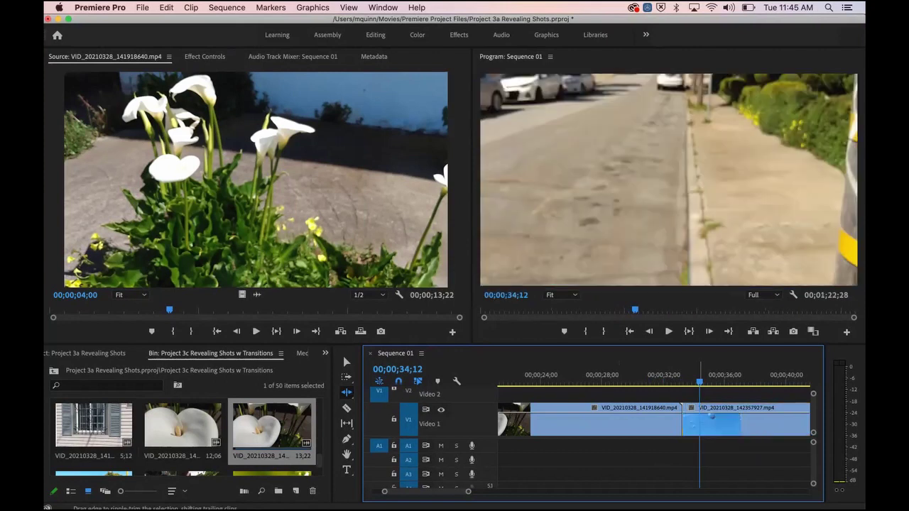
key(space)
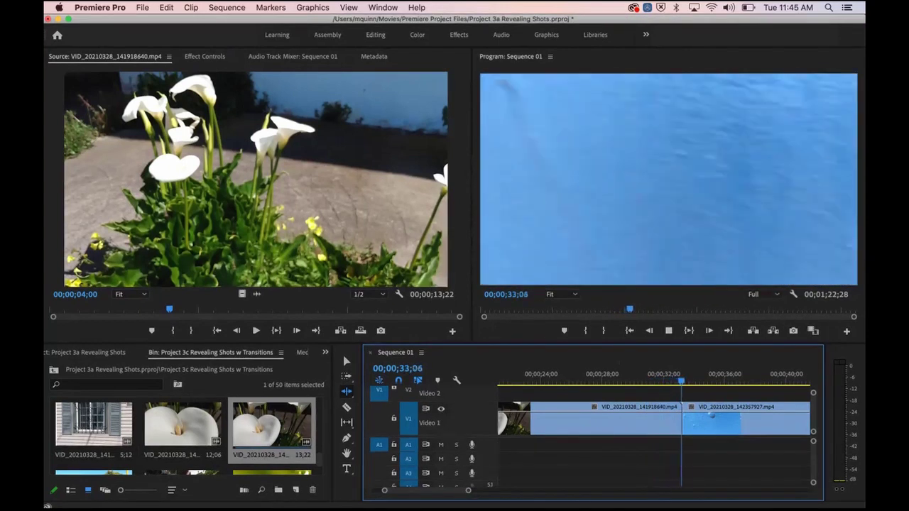
key(space)
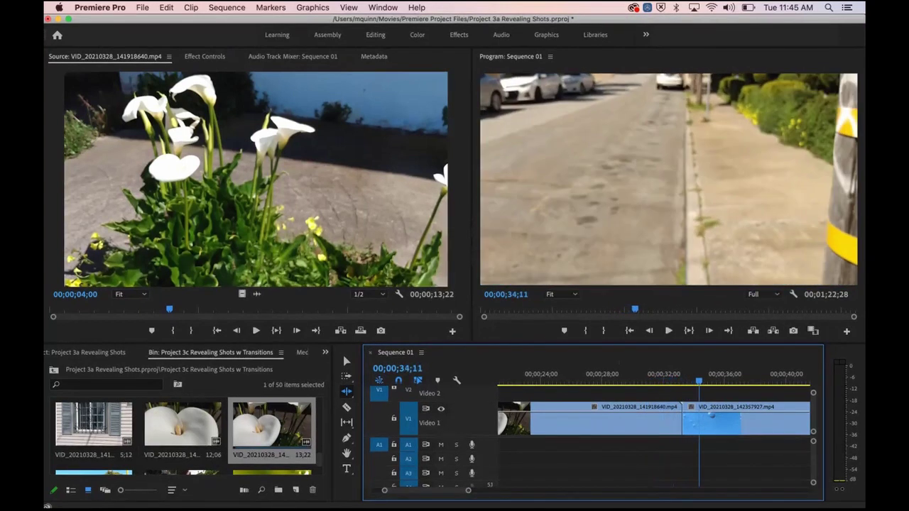
click(655, 376)
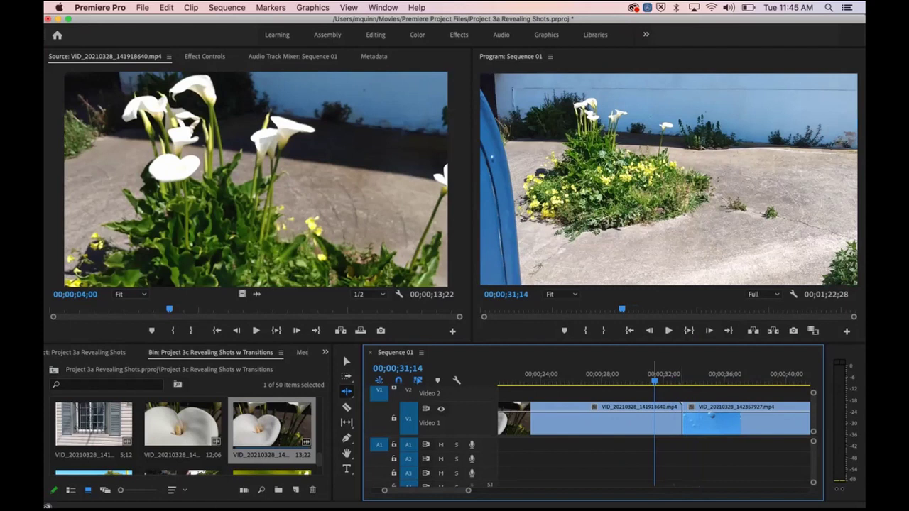
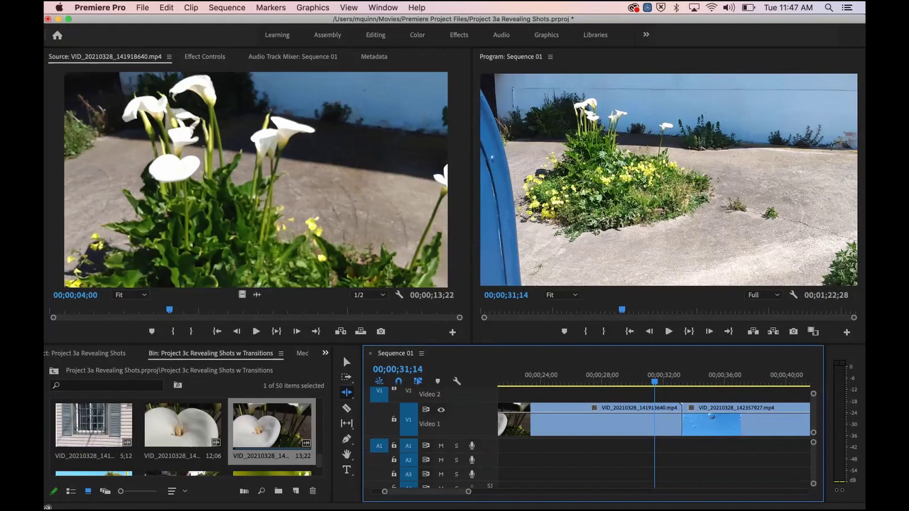
Step: Drop Cross Dissolve from Effects > Video Transitions > Dissolve onto the Video 1 cut
click(325, 353)
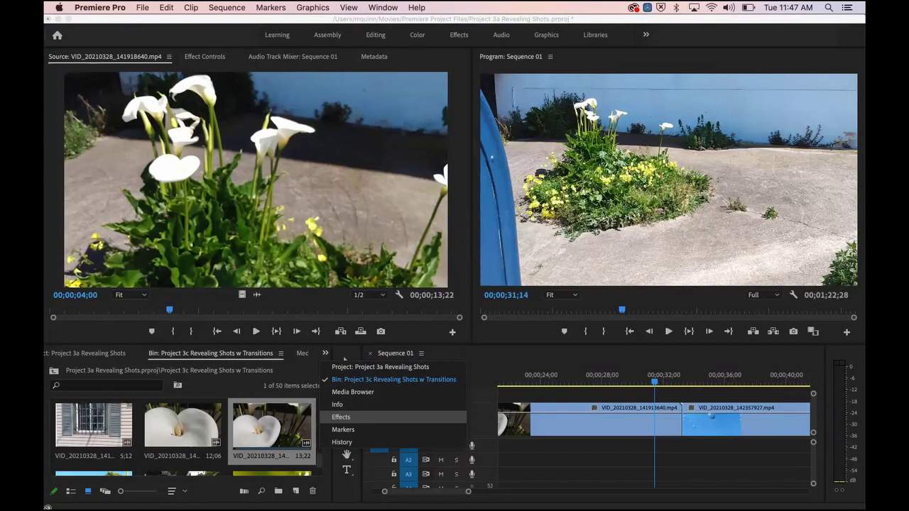
click(341, 417)
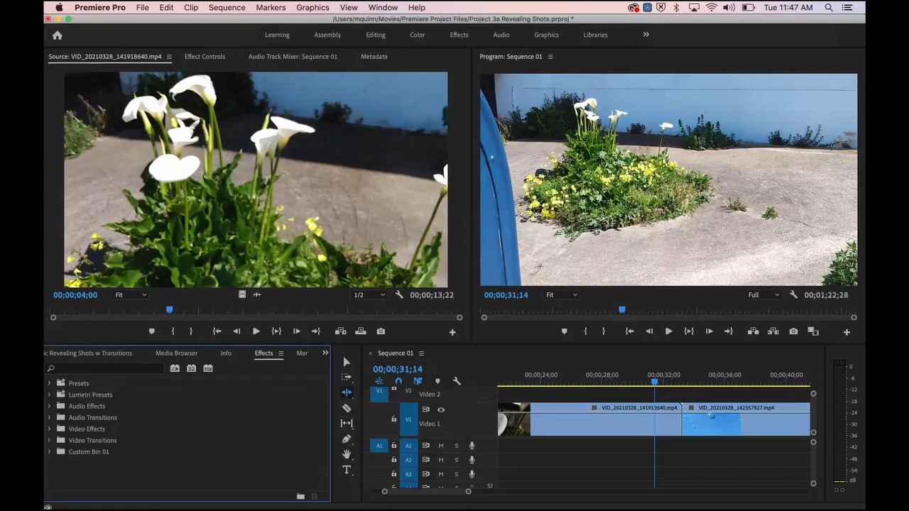
click(49, 441)
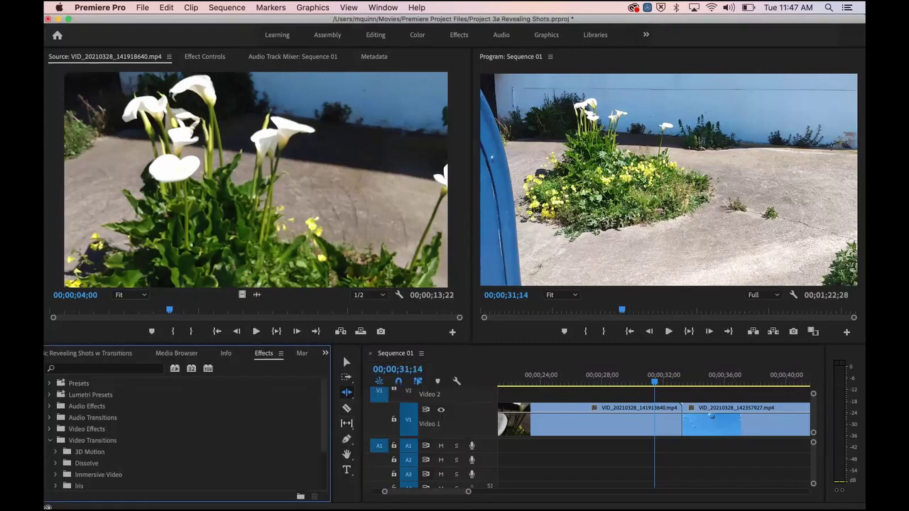
scroll(185, 434, down, 2)
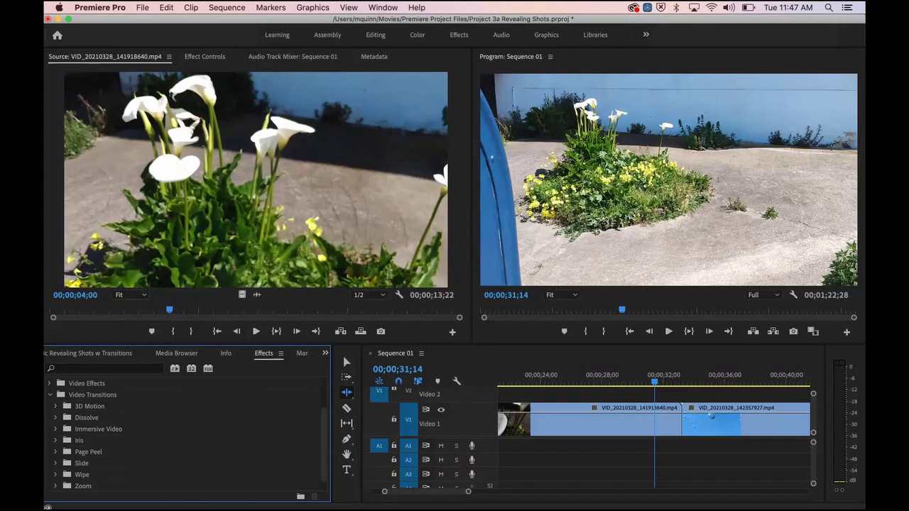
click(56, 418)
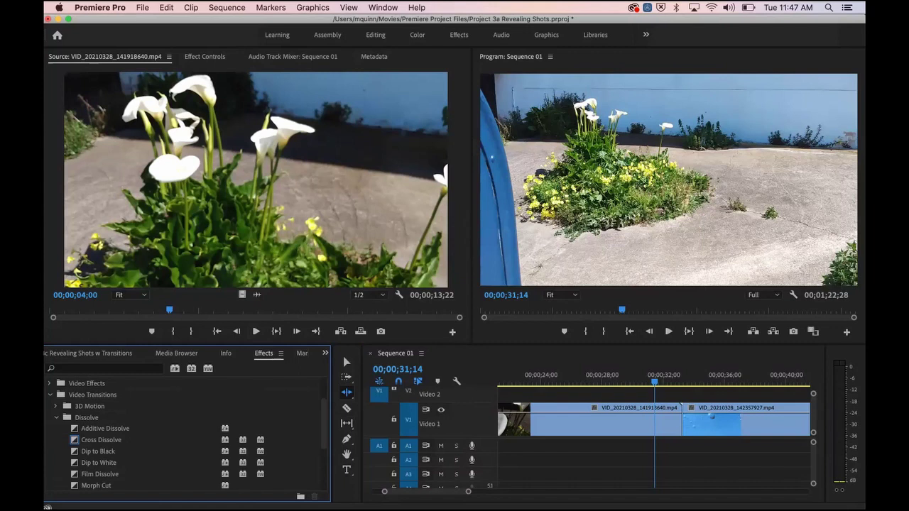
drag(101, 440, 684, 426)
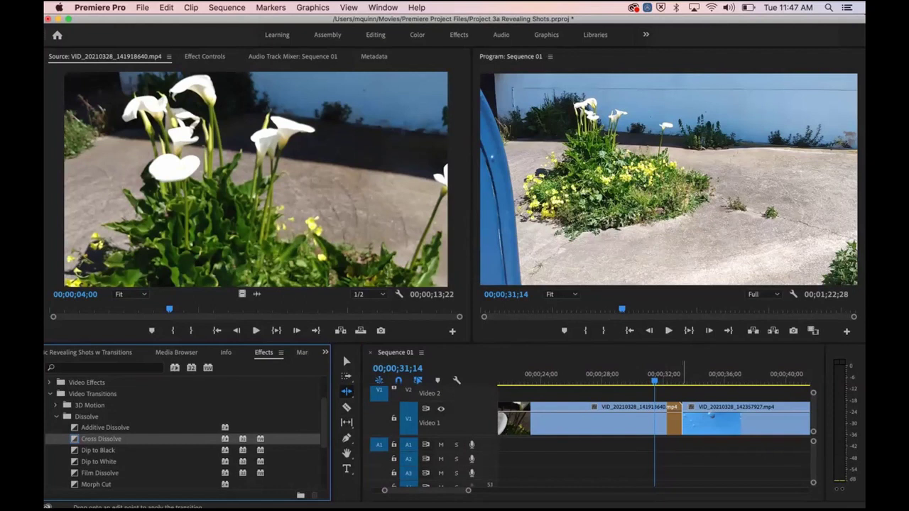
drag(684, 426, 681, 426)
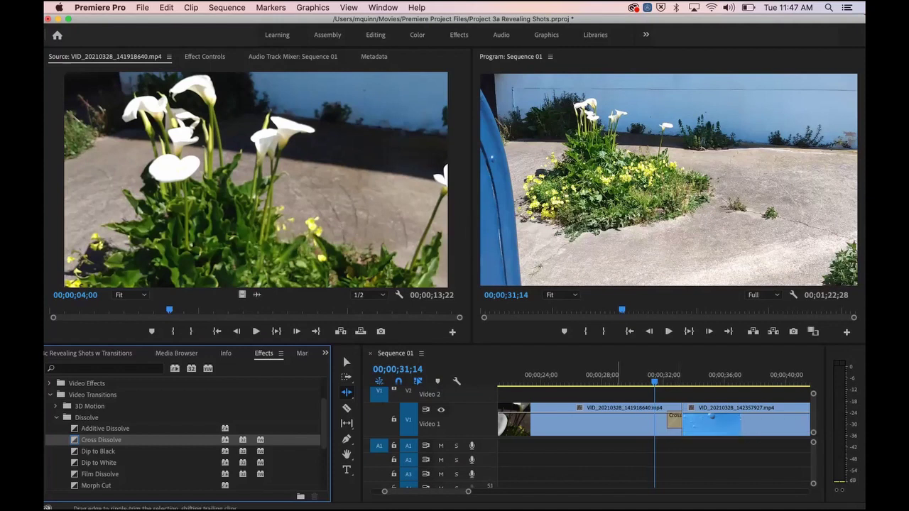
mouse_move(468, 492)
mouse_down()
mouse_move(482, 492)
mouse_move(466, 492)
mouse_up()
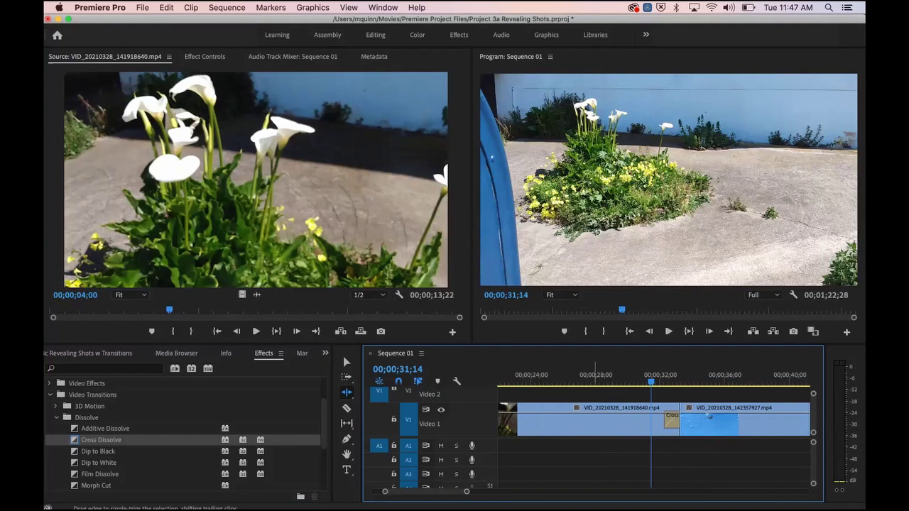
scroll(597, 429, right, 3)
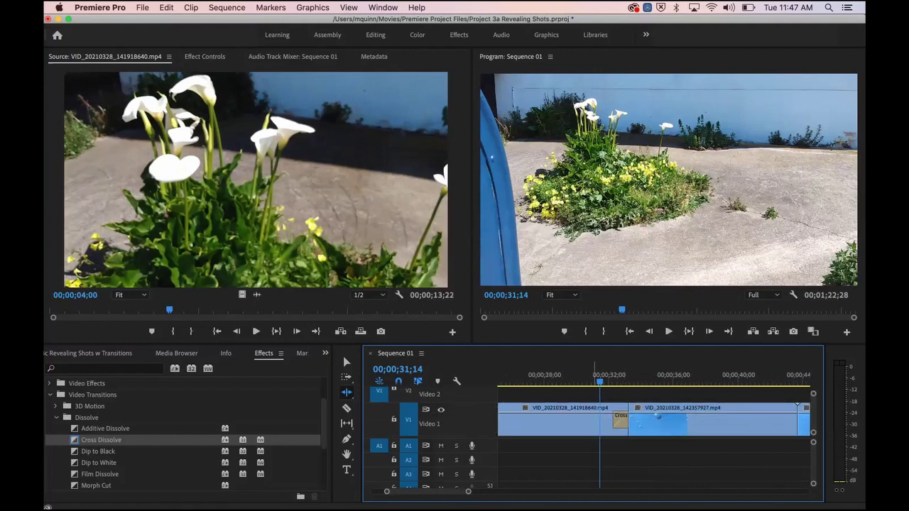
key(space)
key(space)
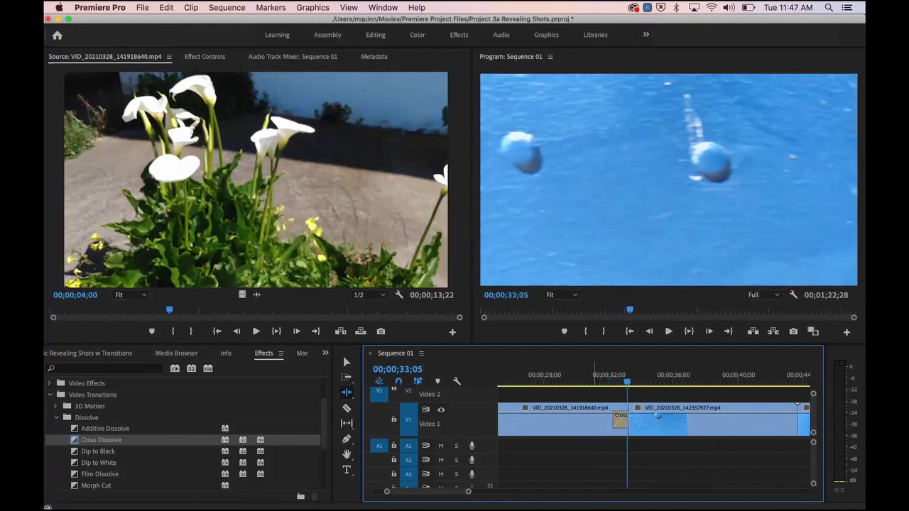
click(588, 374)
key(space)
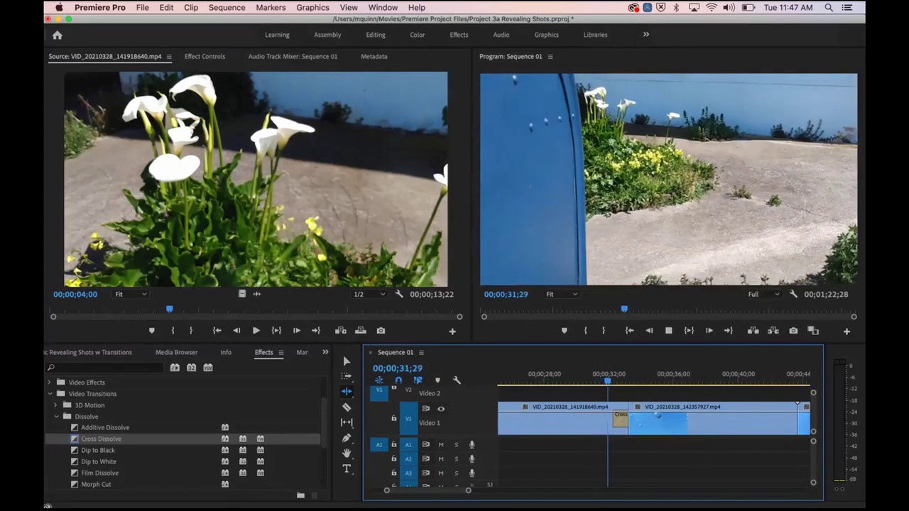
key(space)
key(space)
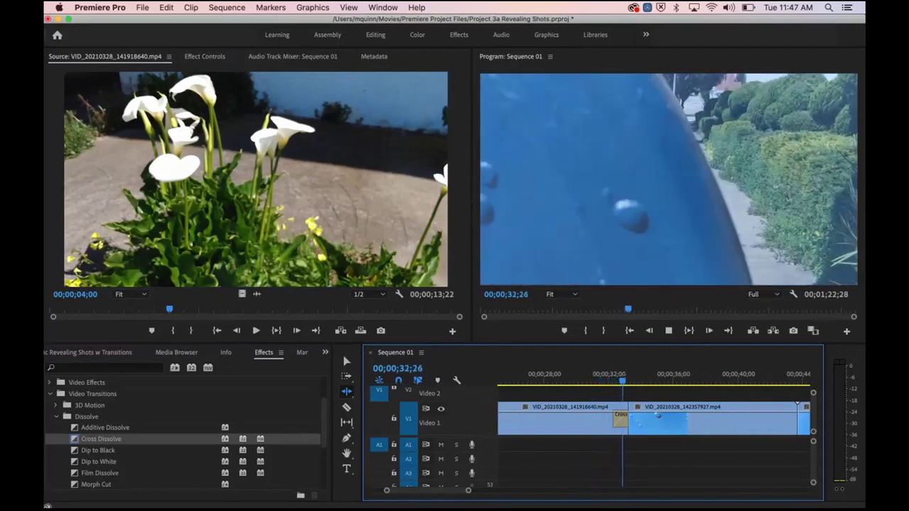
key(space)
key(space)
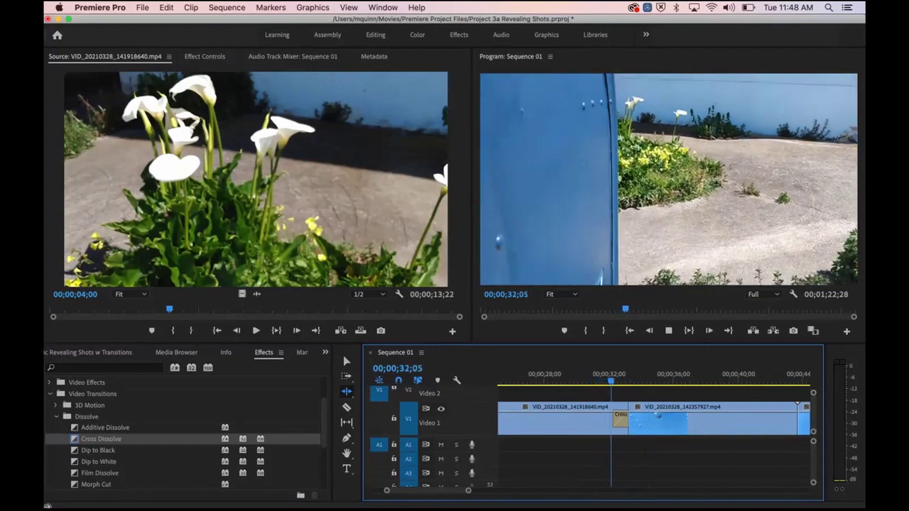
key(space)
key(space)
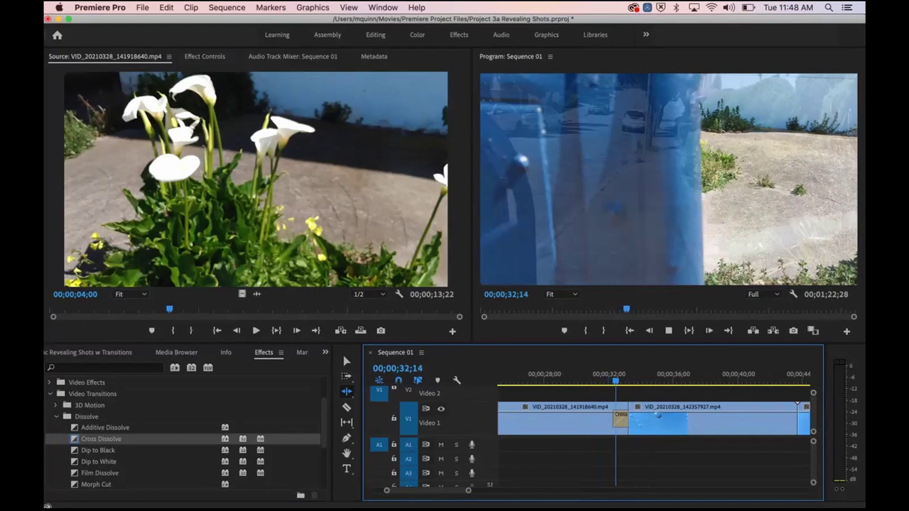
key(space)
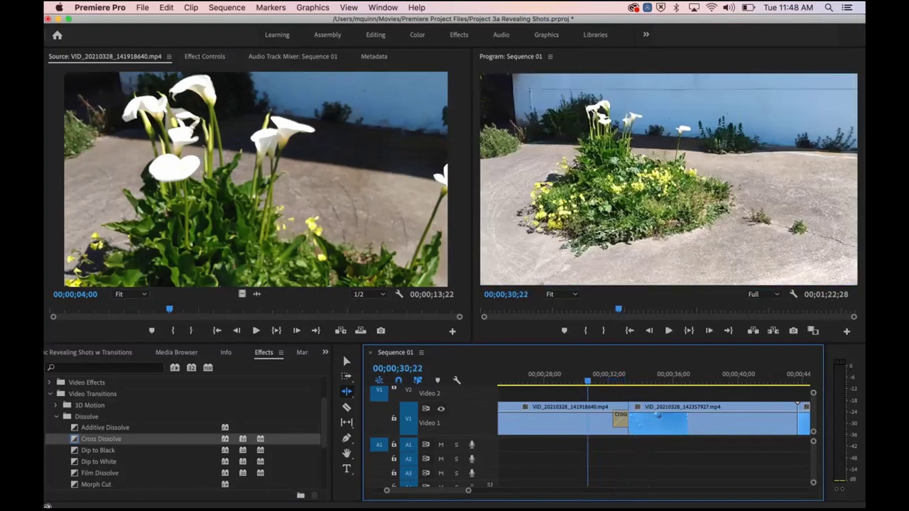
key(space)
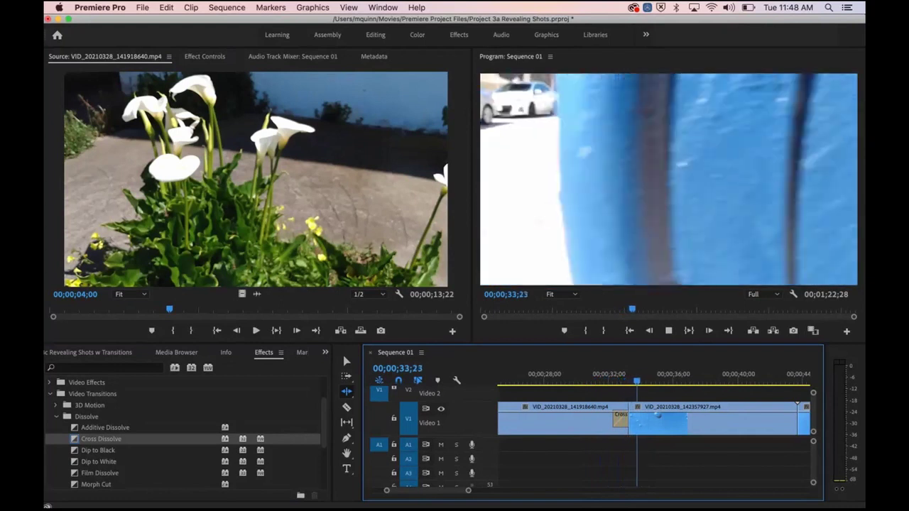
key(space)
key(space)
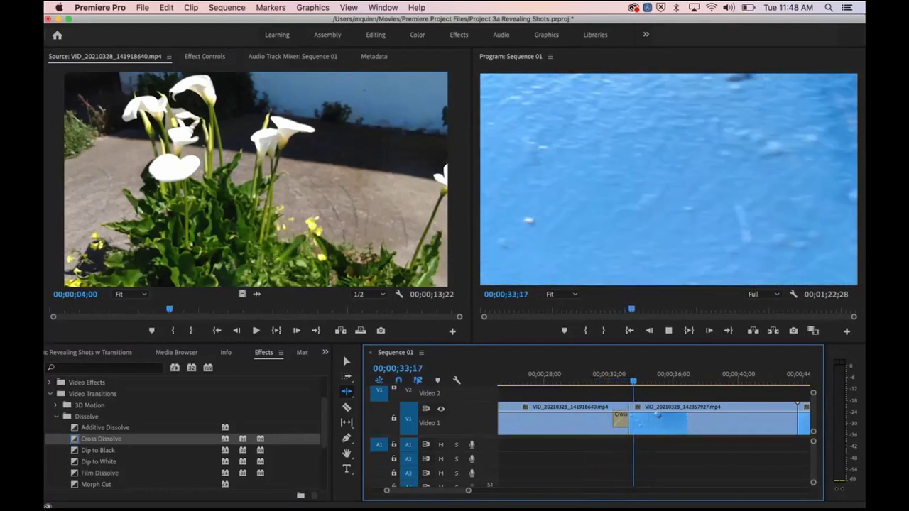
key(space)
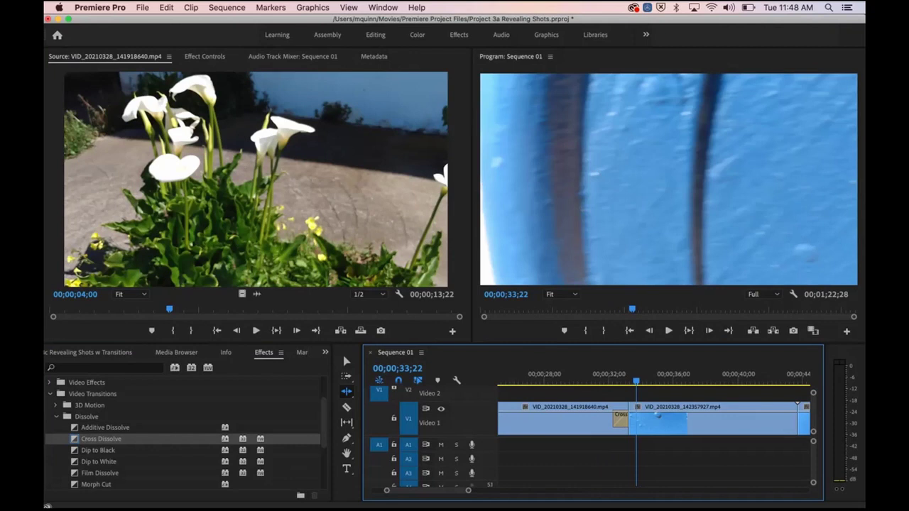
Step: Trim the edit point slightly earlier so the blue-wall clip starts at 00;00;32;23
mouse_move(637, 381)
mouse_down()
mouse_move(661, 381)
mouse_move(641, 382)
mouse_up()
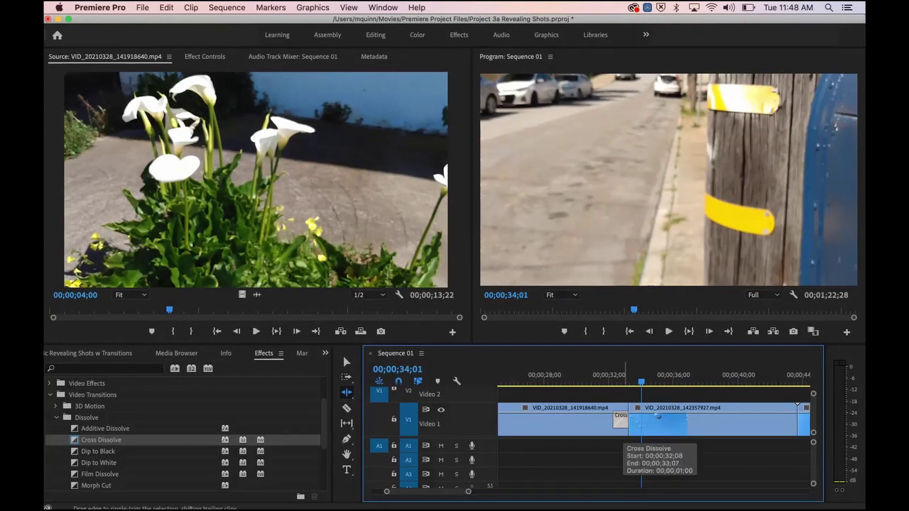
drag(629, 419, 637, 421)
drag(641, 382, 584, 382)
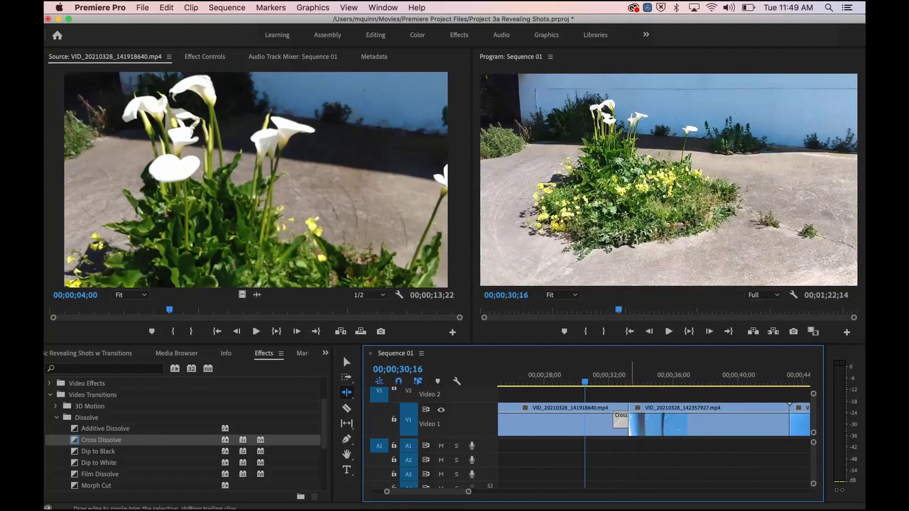
drag(628, 375, 623, 375)
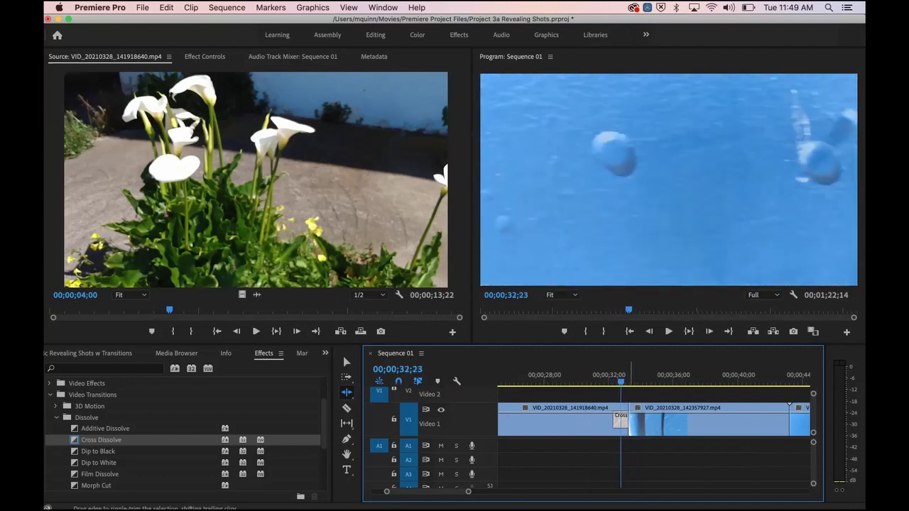
click(629, 422)
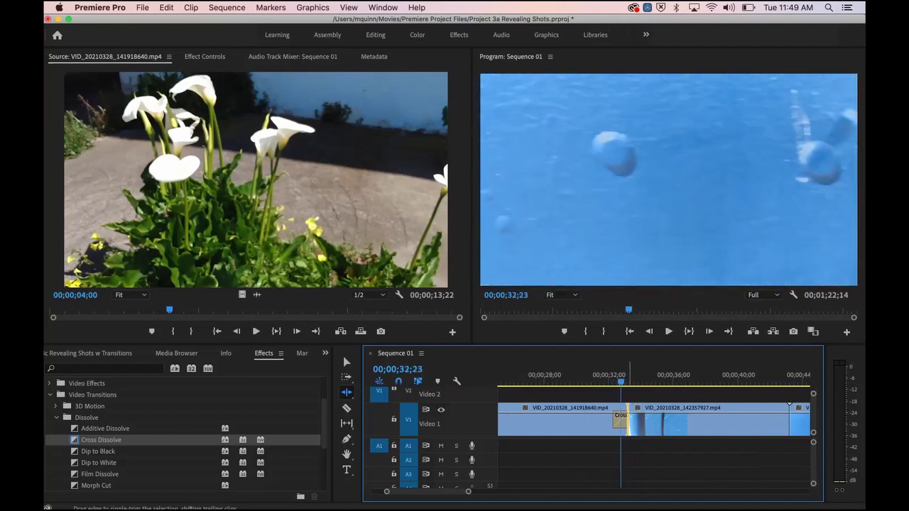
drag(628, 422, 620, 422)
drag(618, 377, 595, 377)
Step: Replace the old Cross Dissolve with a fresh one at the new edit point
click(616, 422)
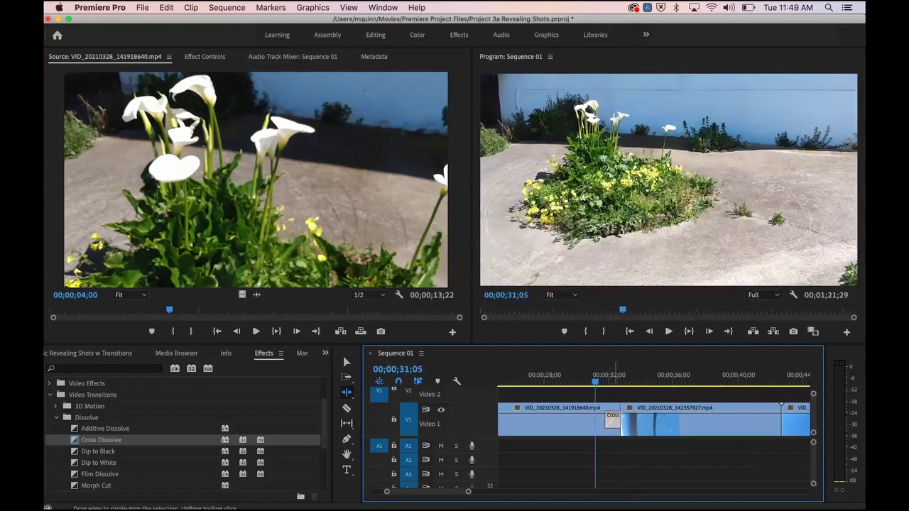
key(Delete)
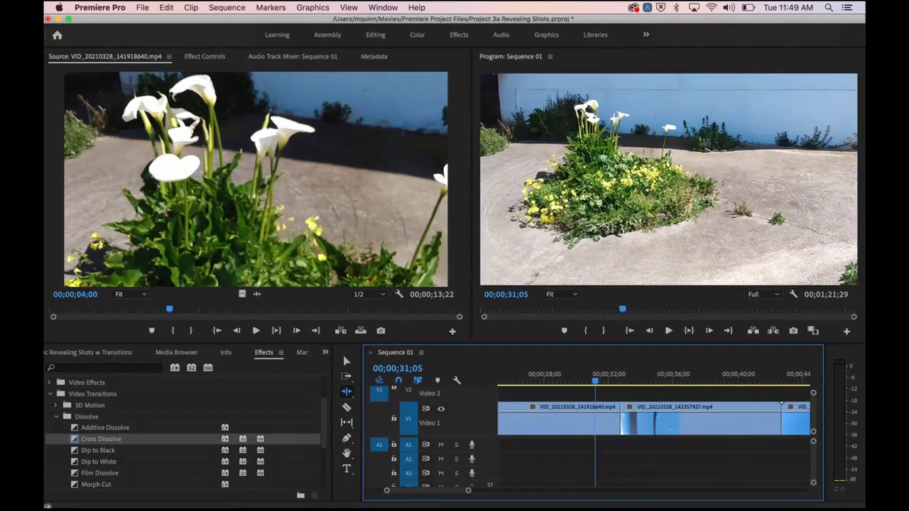
drag(101, 439, 625, 421)
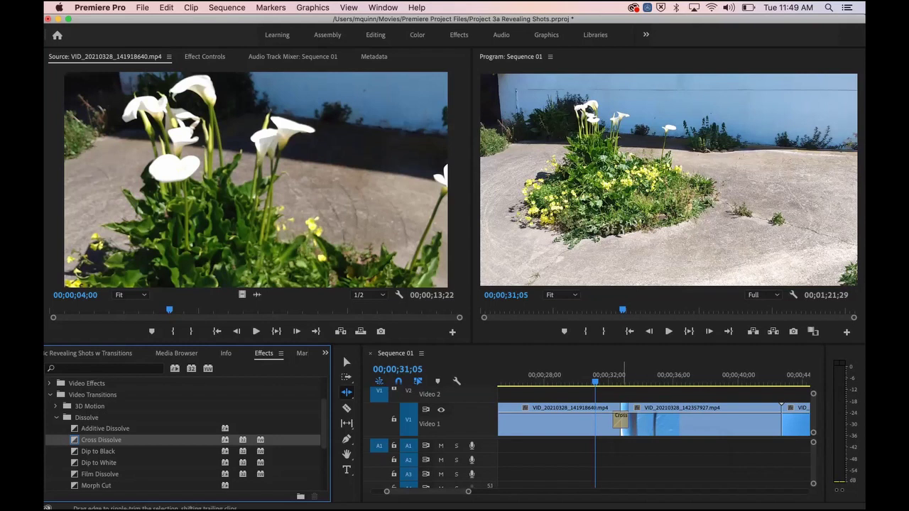
Step: Play through the new Cross Dissolve and zoom the timeline in on it
key(space)
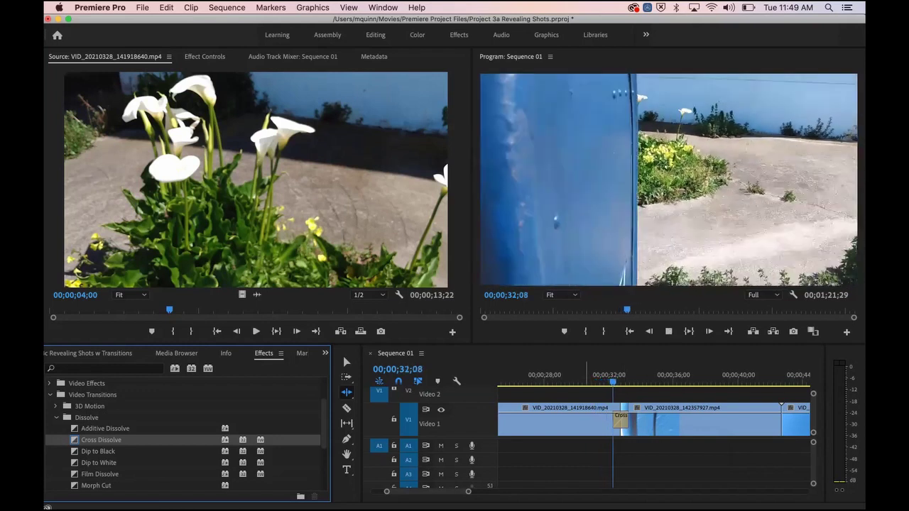
key(space)
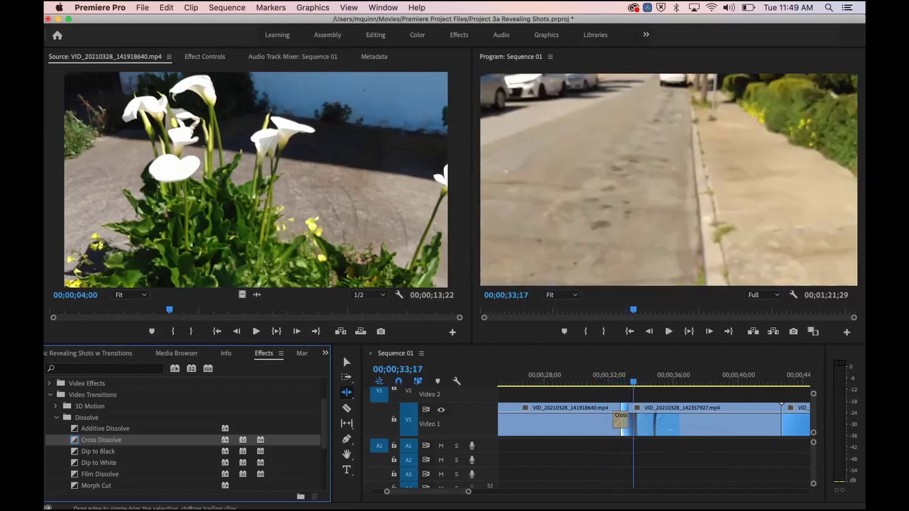
drag(468, 491, 427, 491)
key(equal)
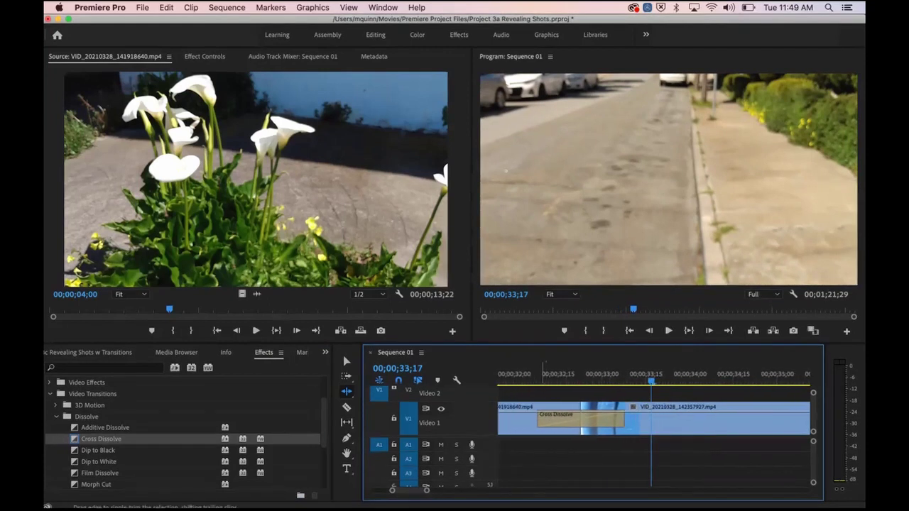
click(346, 361)
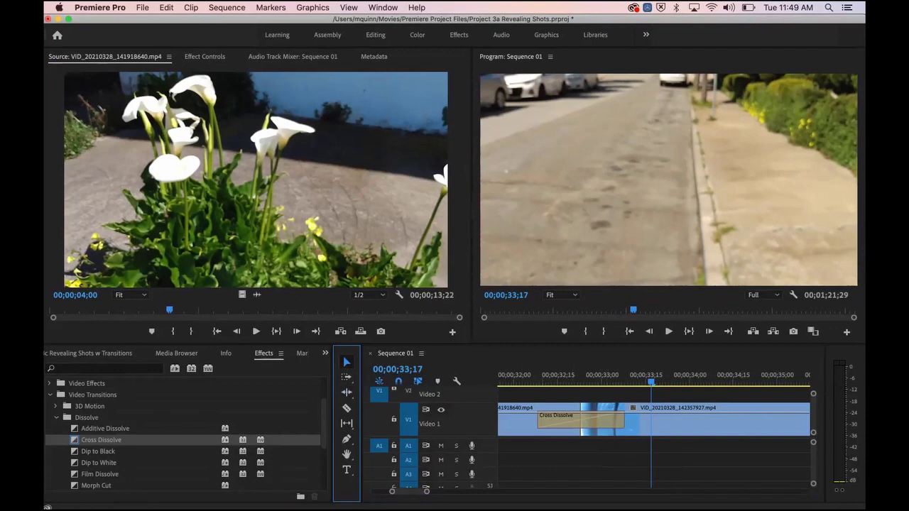
Step: Shorten the Cross Dissolve, stretch it back out, and replay it
click(540, 420)
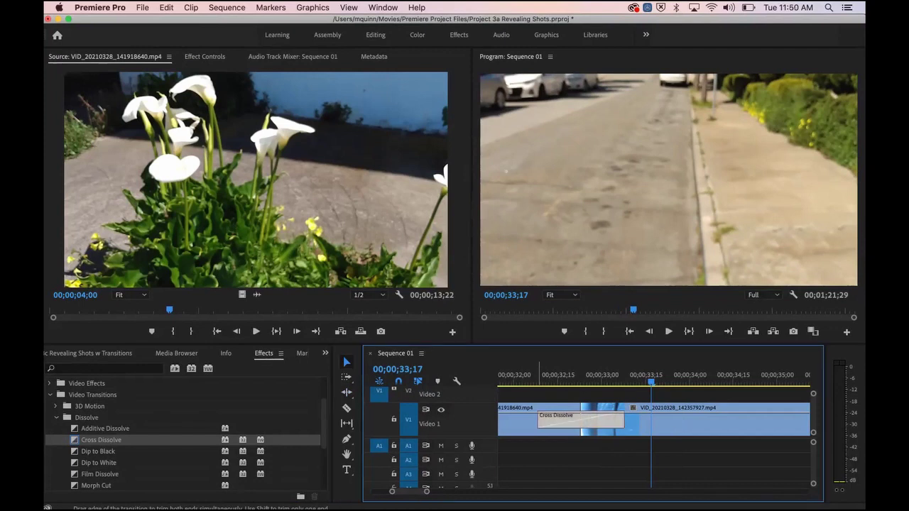
drag(540, 420, 561, 421)
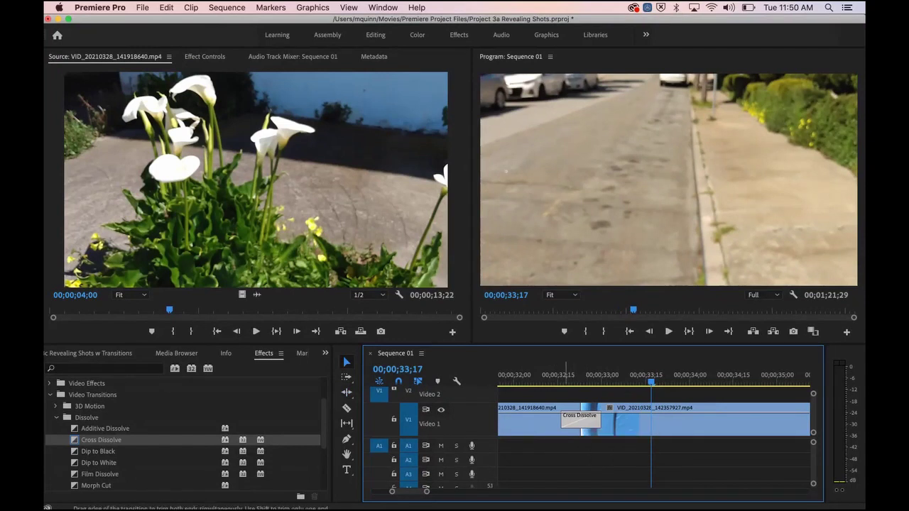
drag(561, 419, 538, 419)
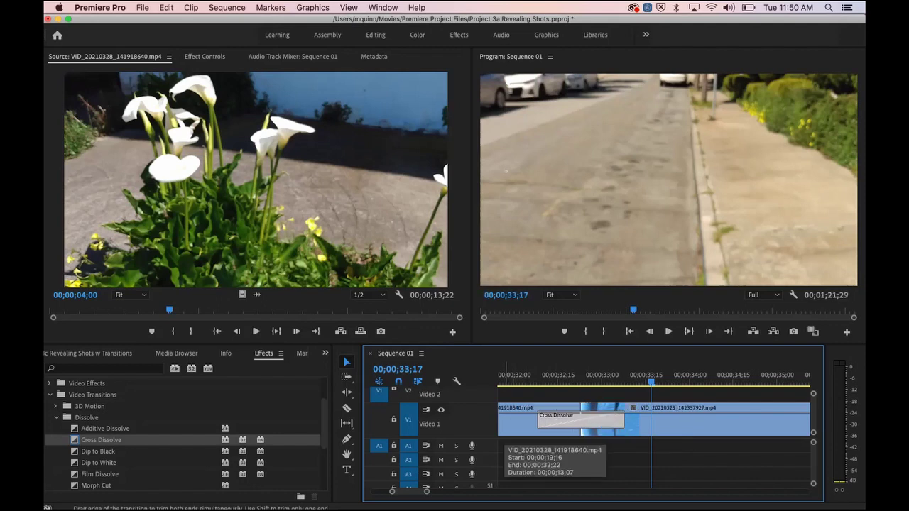
drag(651, 382, 514, 382)
key(space)
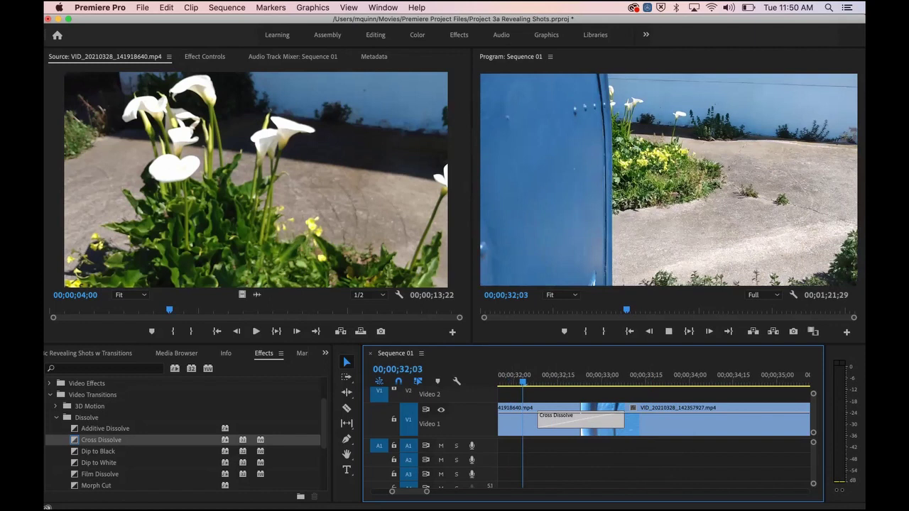
key(space)
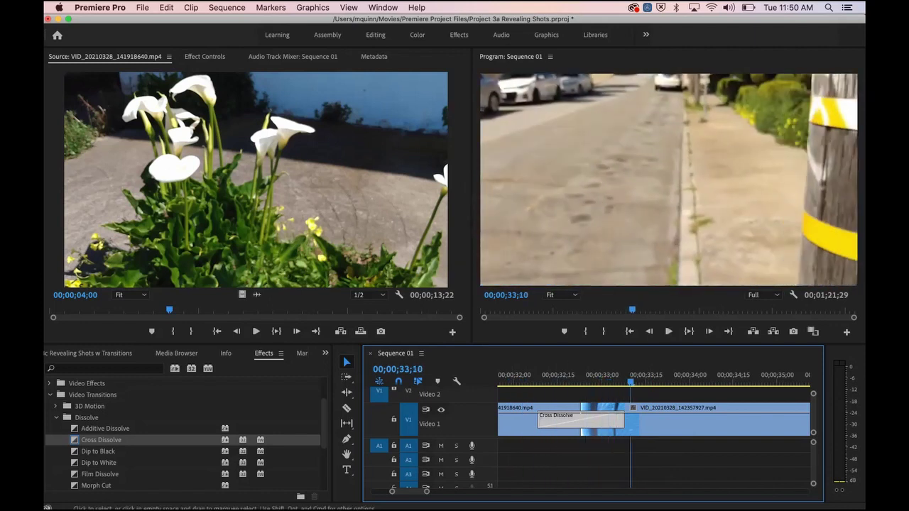
Step: Replay the Cross Dissolve a few more times, then arm the Ripple Edit tool (B)
click(580, 419)
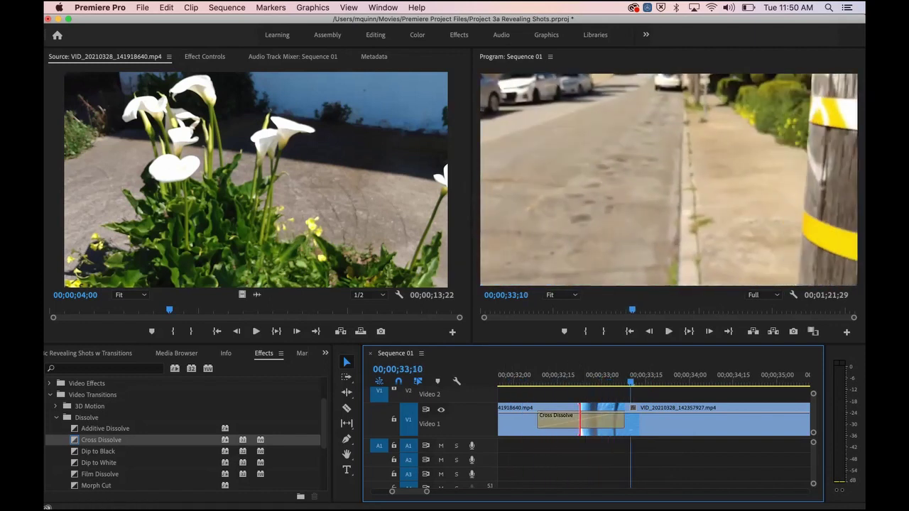
click(517, 377)
key(space)
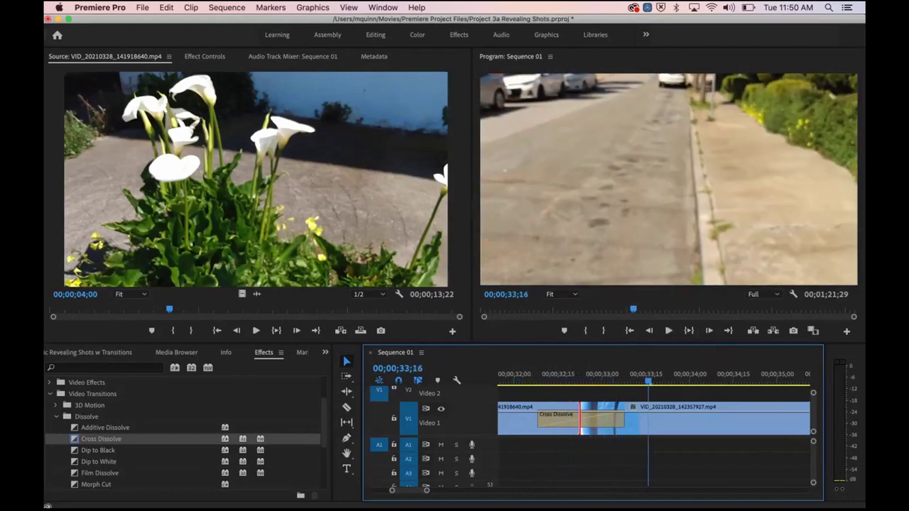
key(space)
key(space)
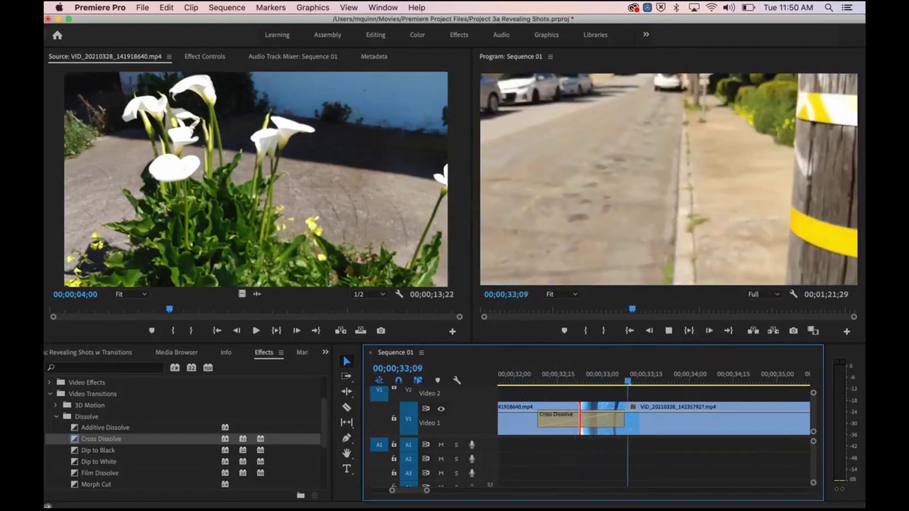
key(space)
key(space)
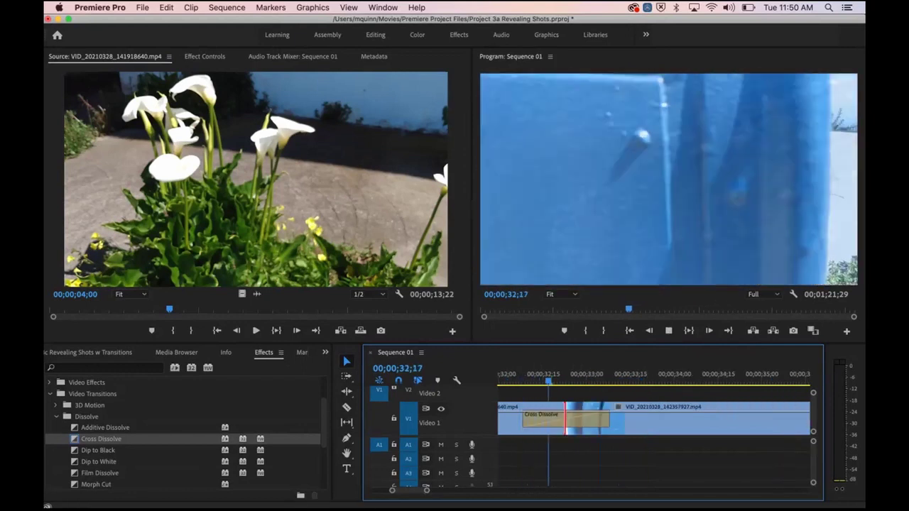
key(space)
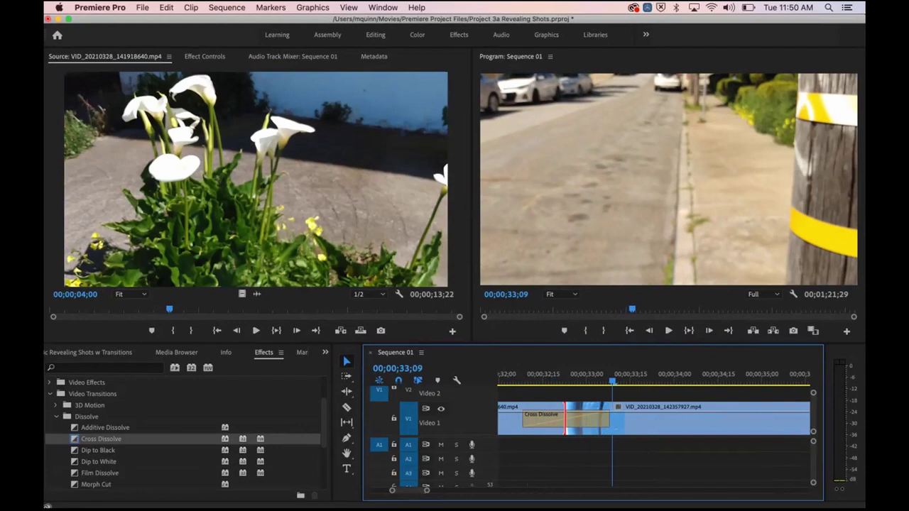
click(347, 391)
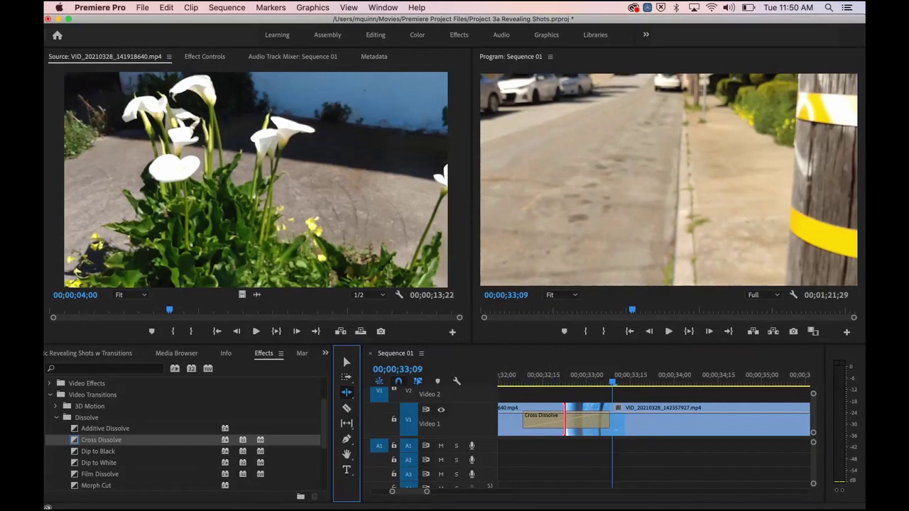
key(v)
key(b)
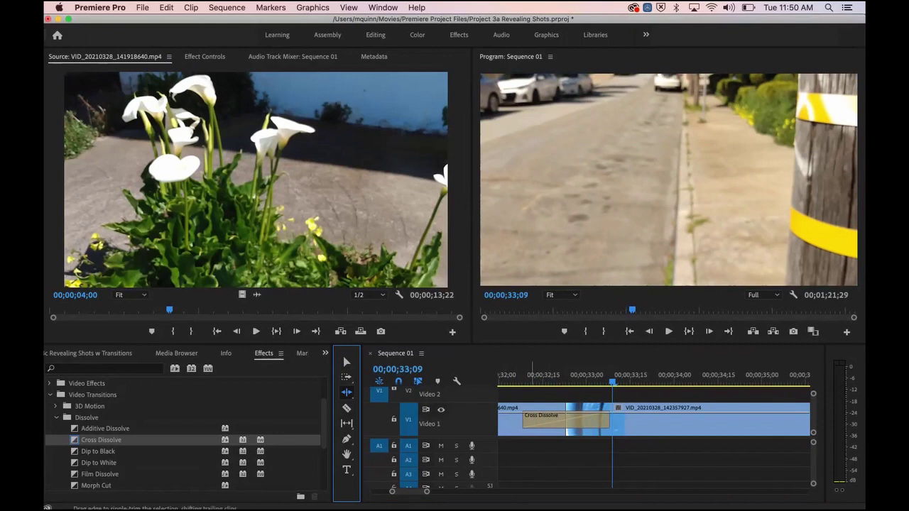
Step: Ripple-trim the cut under the dissolve six frames earlier, parking at 00;00;32;29
drag(567, 432, 587, 432)
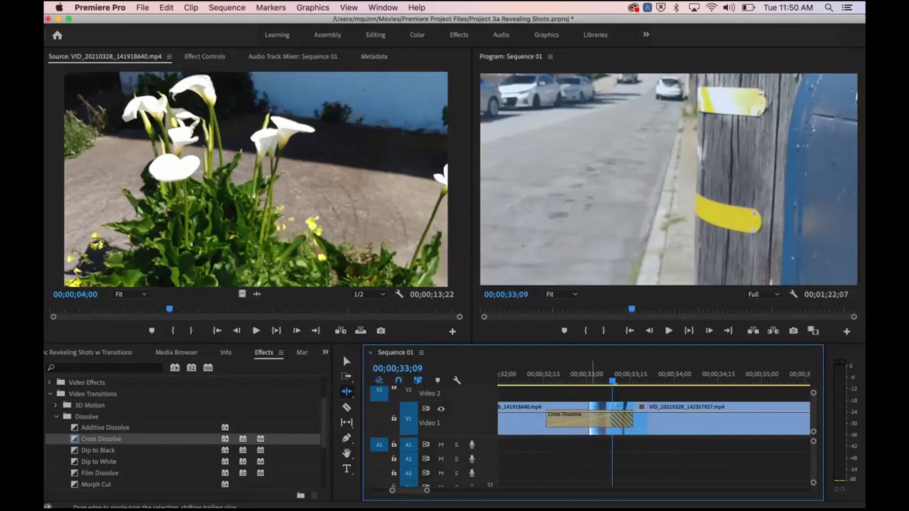
drag(591, 426, 569, 426)
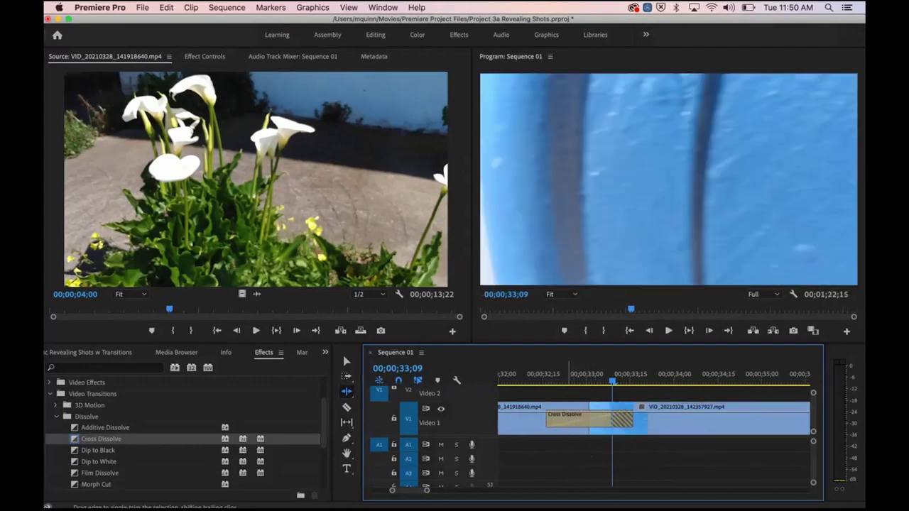
click(583, 377)
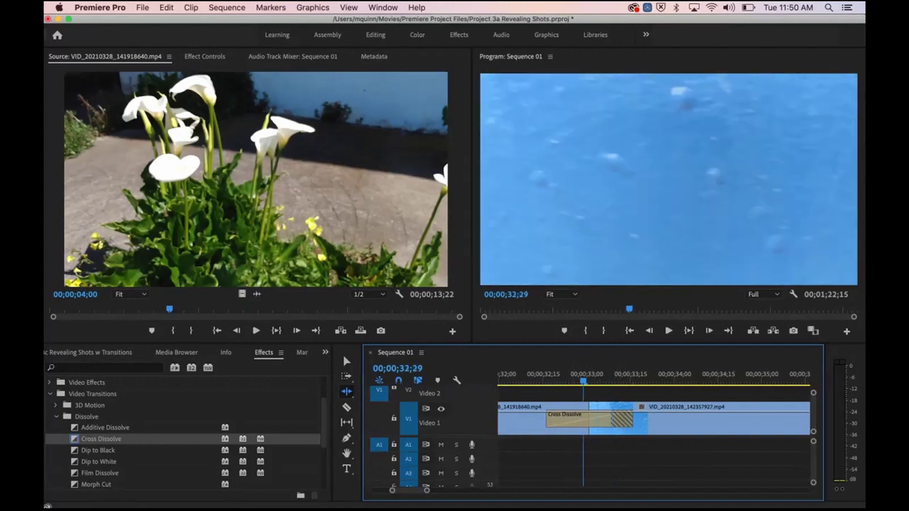
Step: Shorten the Cross Dissolve by two frames, play it back, and save the project
key(v)
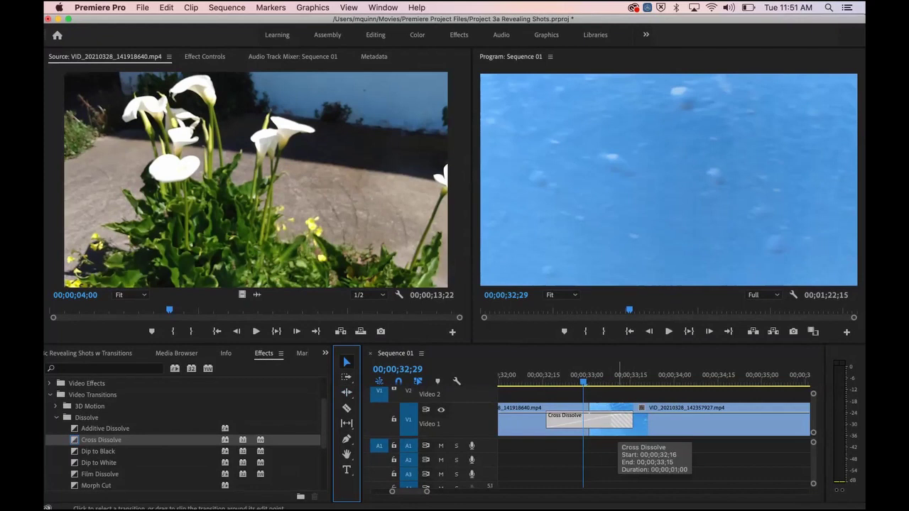
drag(630, 421, 612, 421)
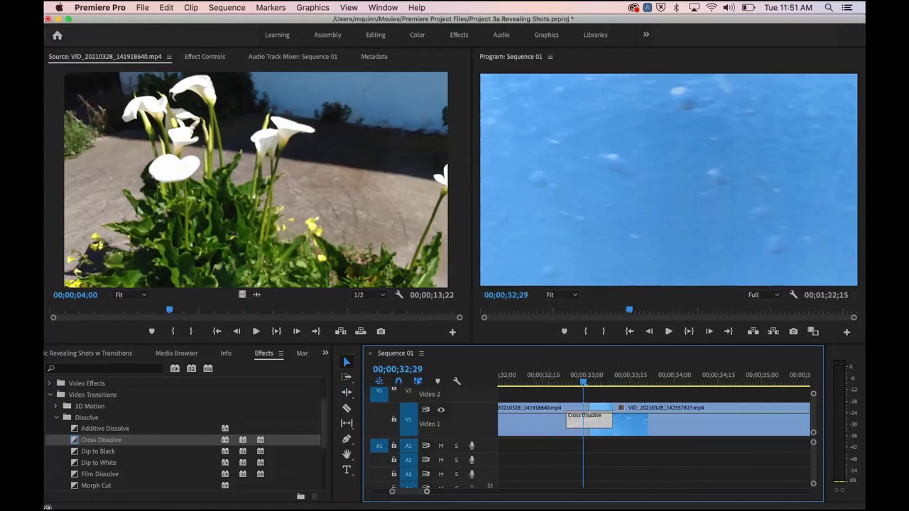
key(minus)
key(minus)
key(space)
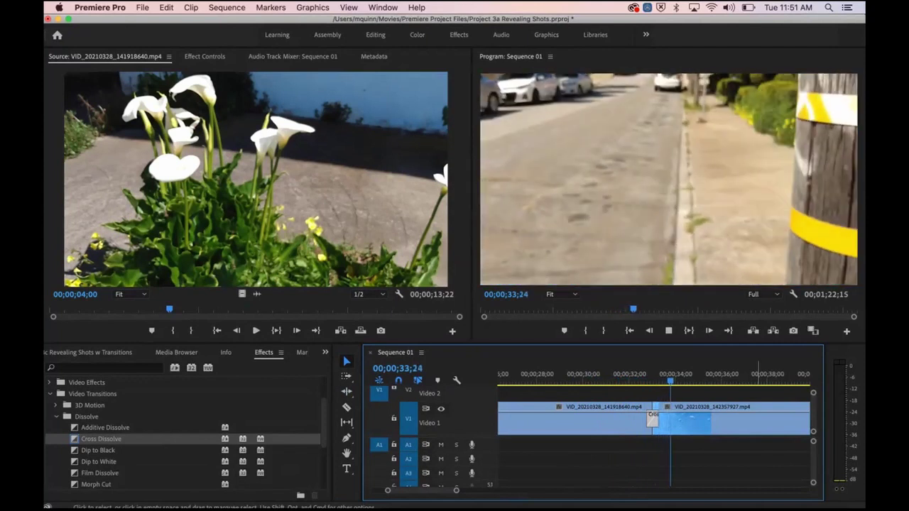
key(space)
key(super+s)
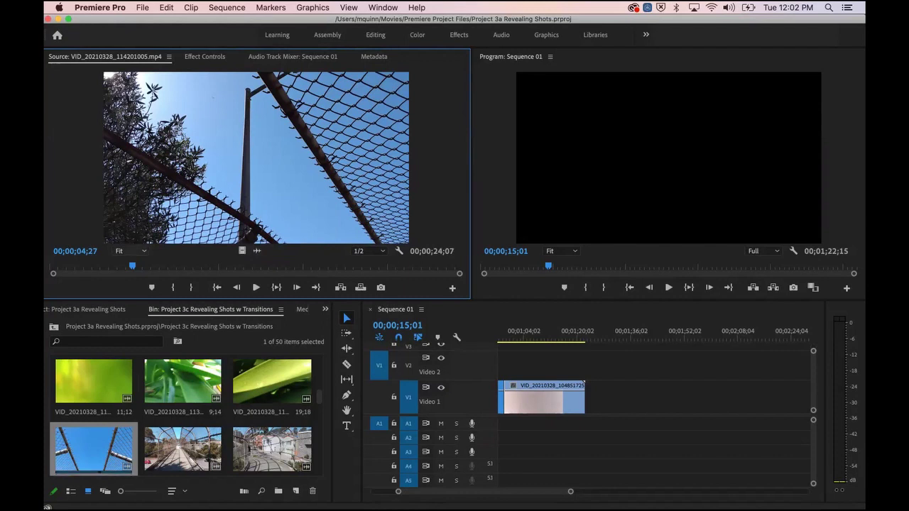
Step: Play and scrub the chain-link fence clip, settling near 00;00;01;29
key(space)
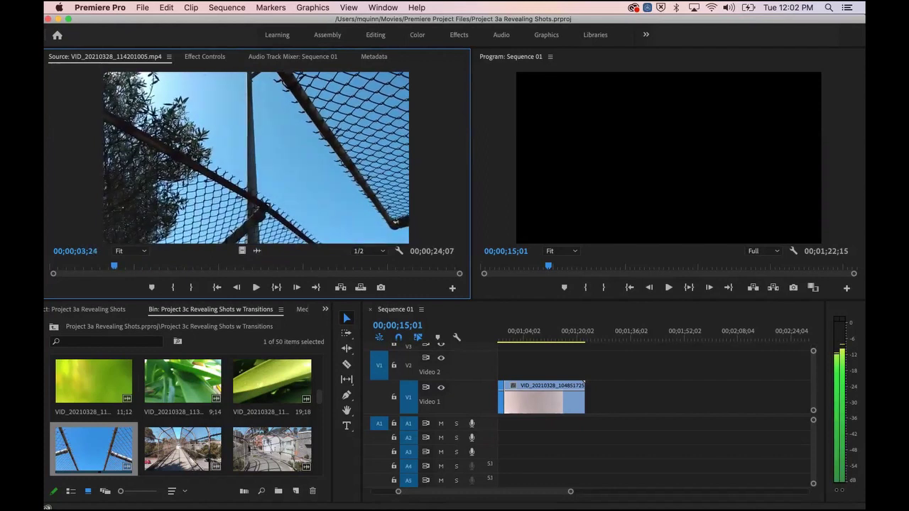
key(XF86AudioRaiseVolume)
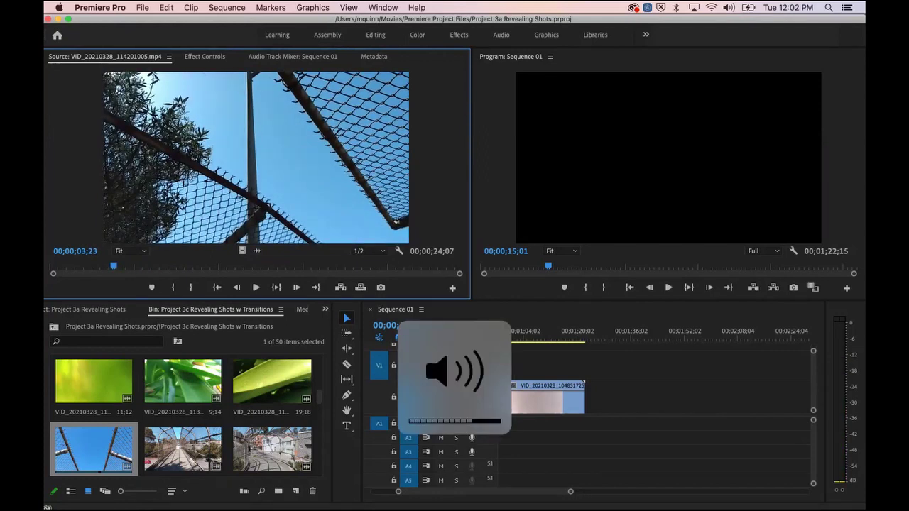
drag(210, 264, 104, 265)
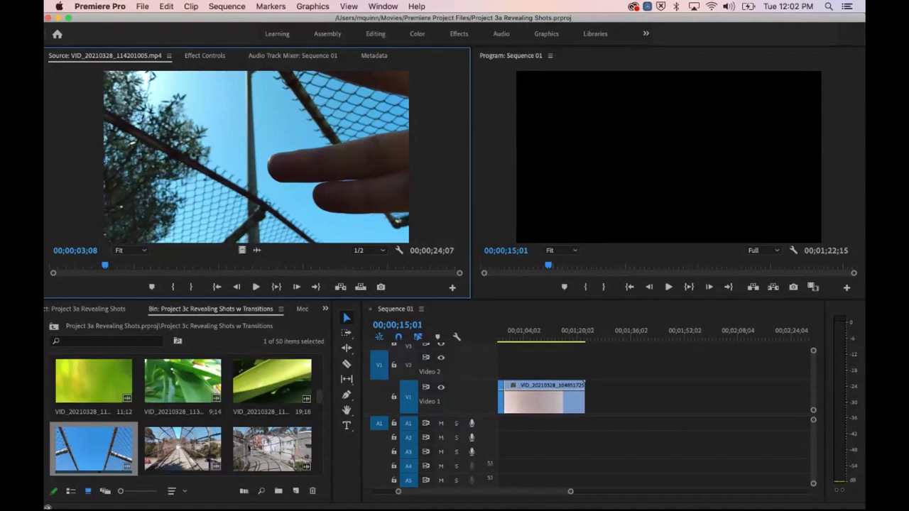
drag(105, 265, 52, 264)
key(space)
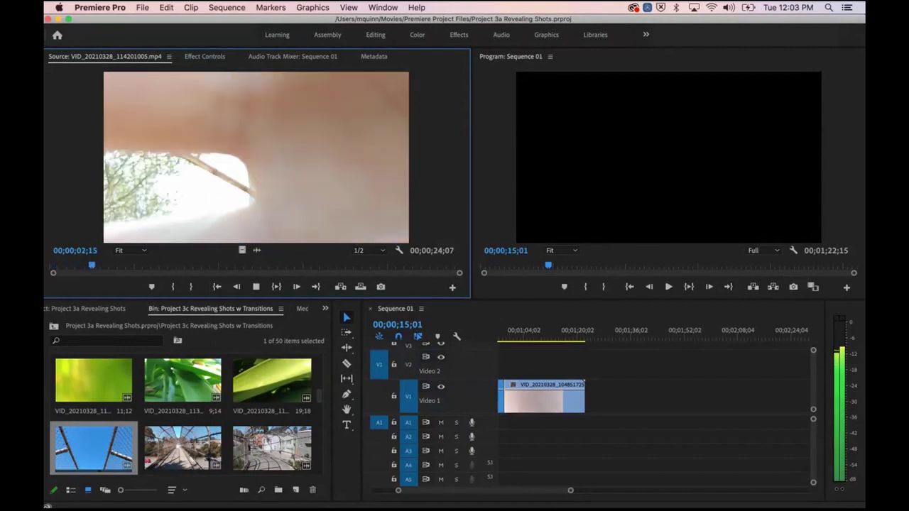
key(space)
key(Left)
key(Left)
key(Left)
key(Left)
key(Left)
key(Left)
key(Left)
key(Left)
key(Left)
key(Left)
key(Left)
key(Left)
key(Left)
key(Left)
key(Left)
key(Left)
key(Left)
key(Left)
key(Left)
key(Left)
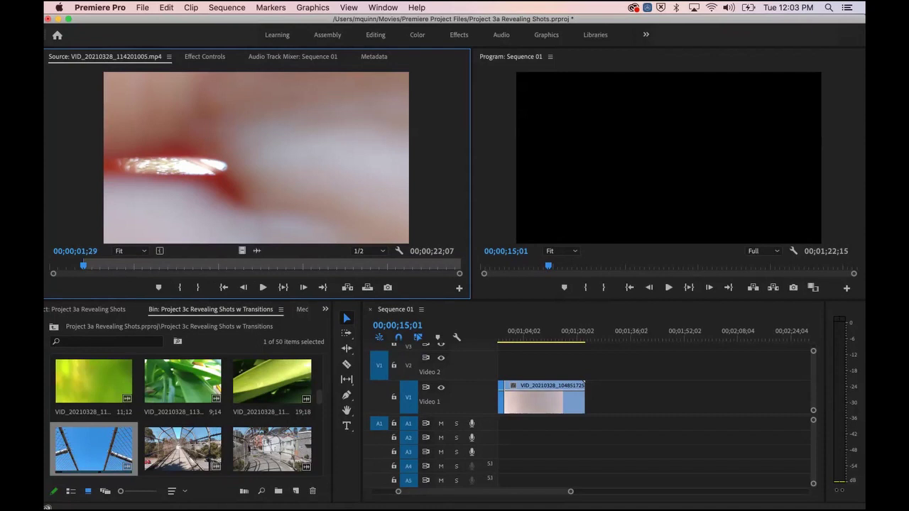
Step: Clear the fence clip's In and Out points and mark a new In at 00;00;01;29
click(270, 8)
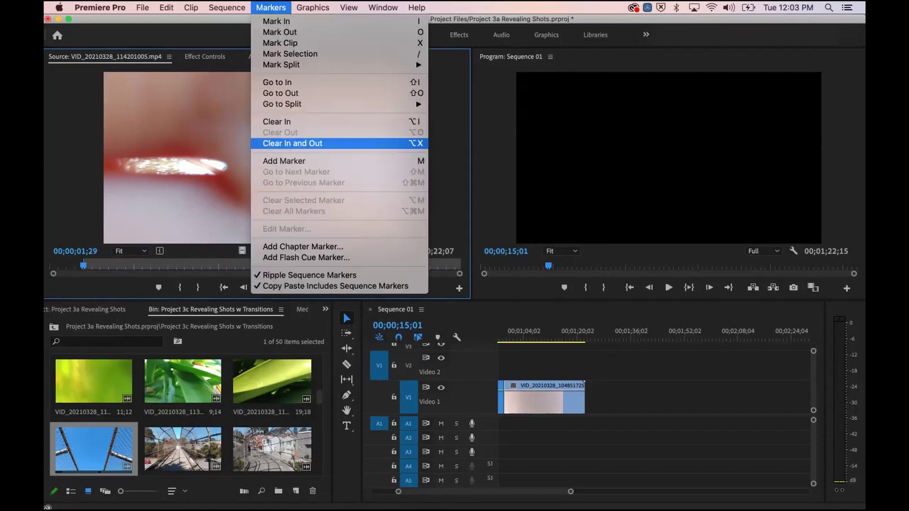
click(293, 142)
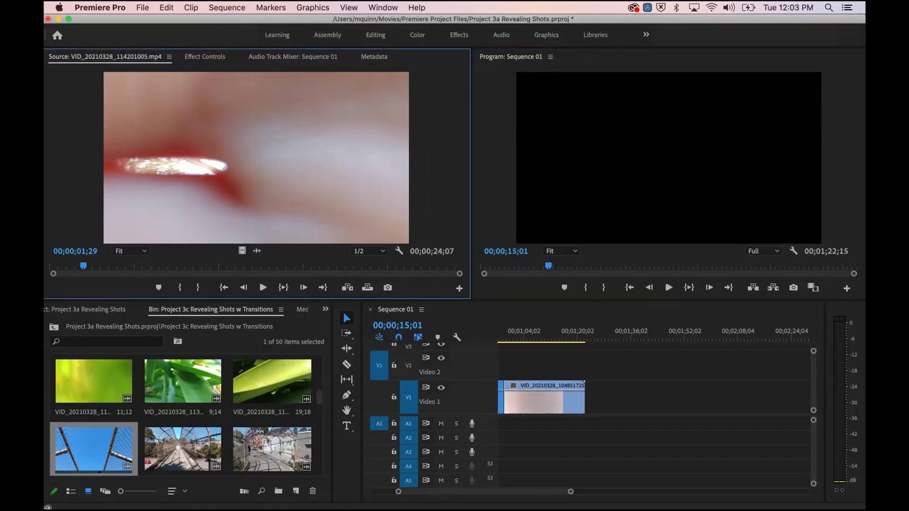
key(shift+1)
key(shift+3)
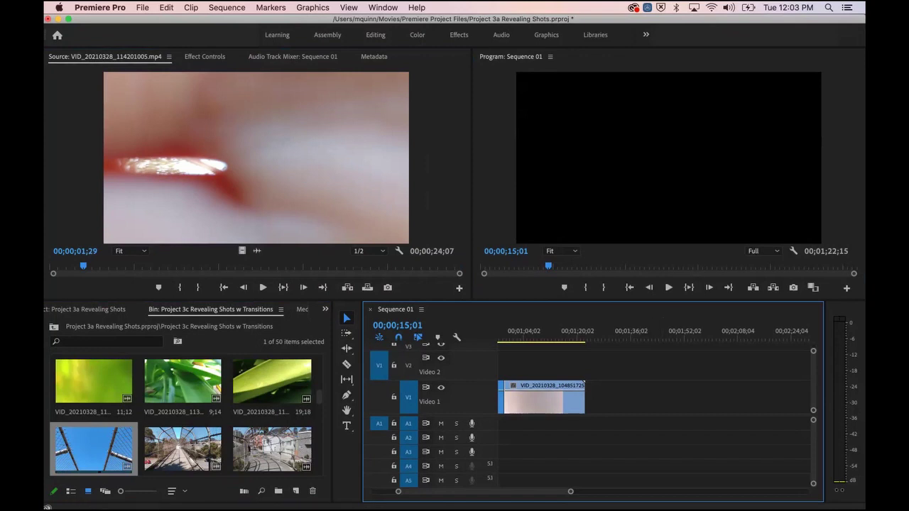
click(256, 158)
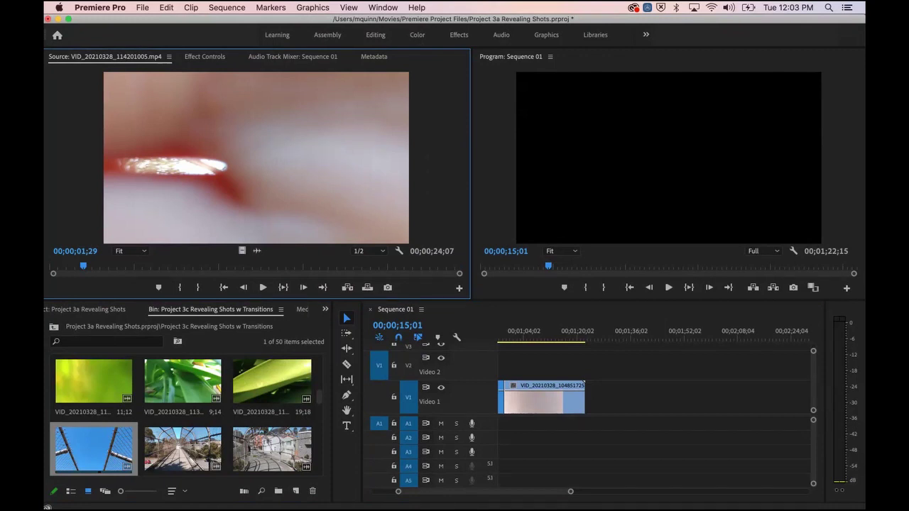
click(271, 7)
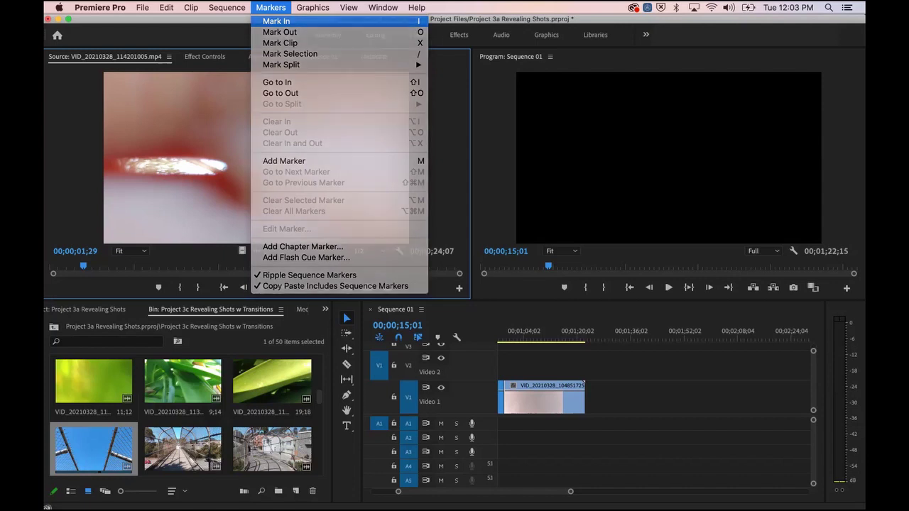
key(Return)
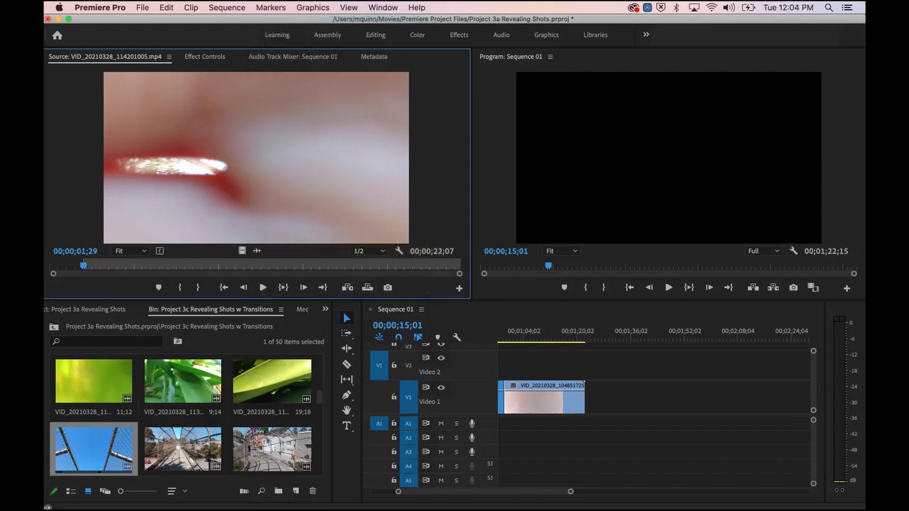
Step: Play the clip, step frame by frame, and mark the Out point at 00;00;19;01
key(space)
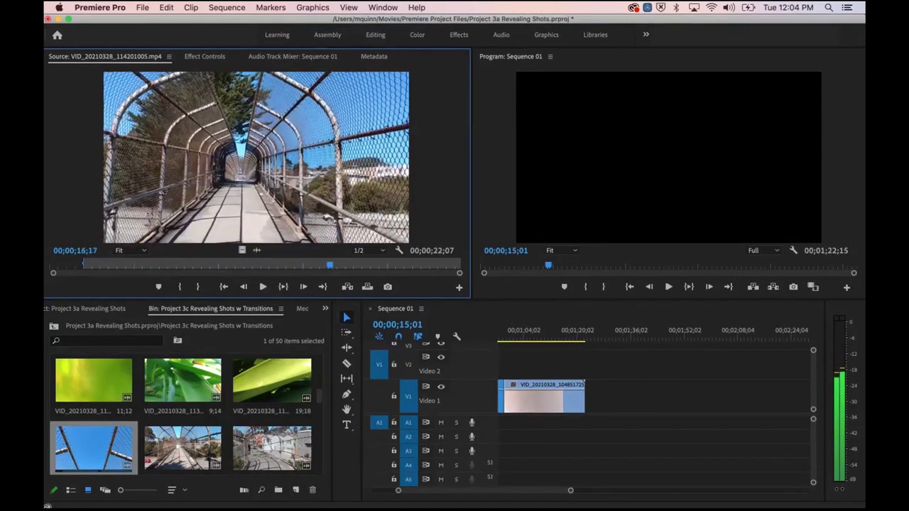
key(shift+Left)
key(shift+Left)
key(Left)
key(Right)
key(Right)
key(Right)
key(Right)
key(shift+Left)
key(Right)
key(Right)
key(Right)
key(Right)
key(Right)
key(shift+Left)
key(shift+Right)
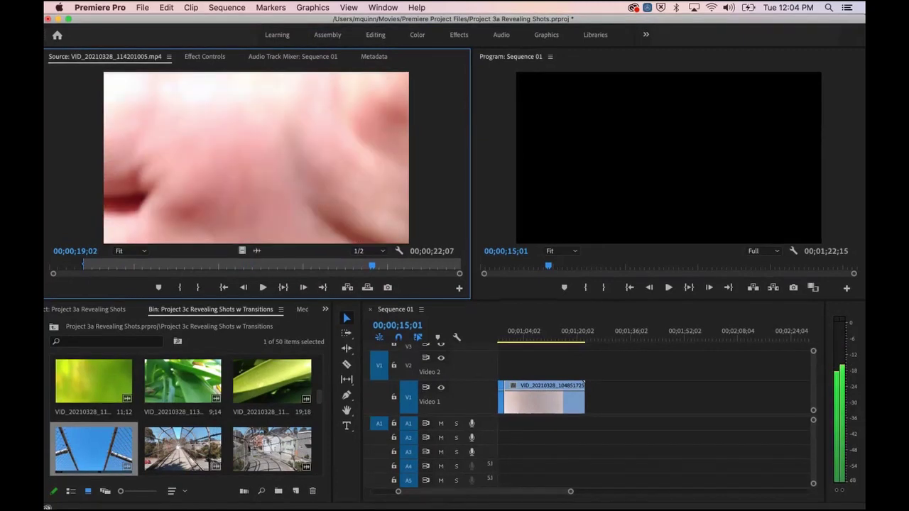
key(Left)
key(Left)
key(Left)
key(Right)
key(Right)
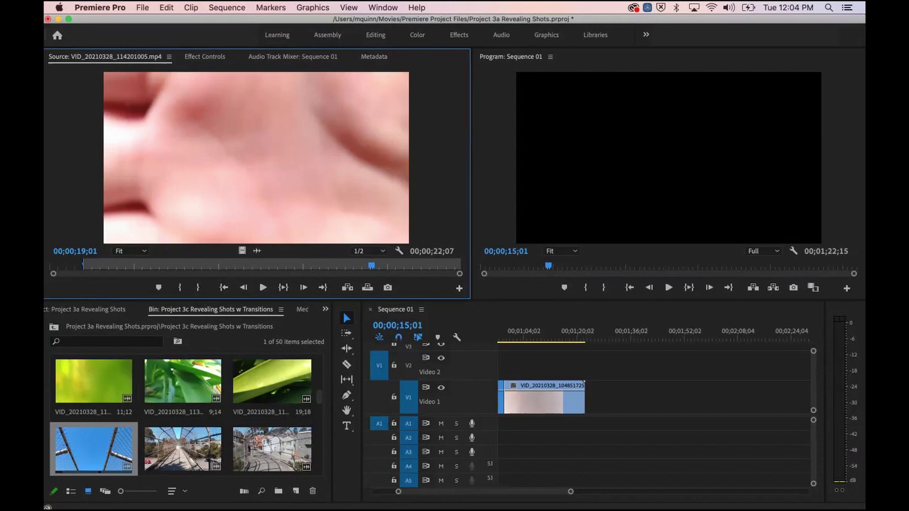
key(o)
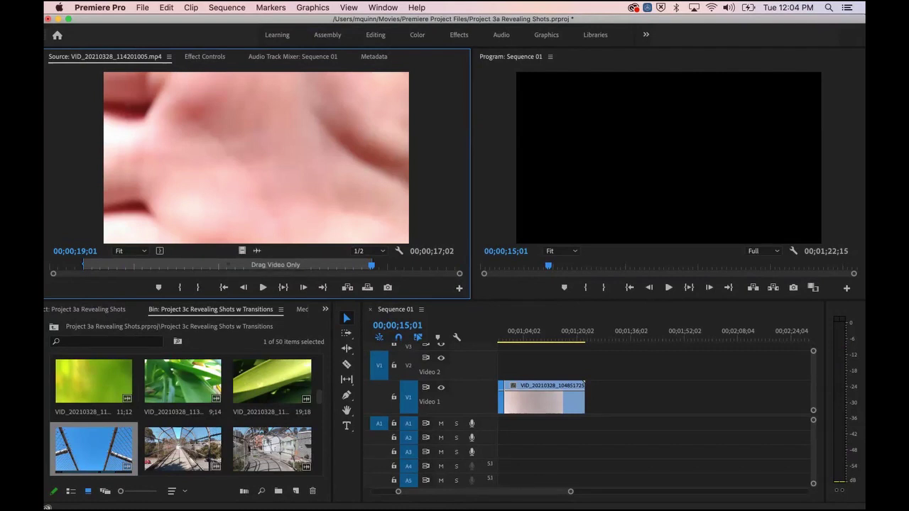
Step: Drag the trimmed fence clip's video onto Video 1 after the existing clip
drag(242, 250, 657, 397)
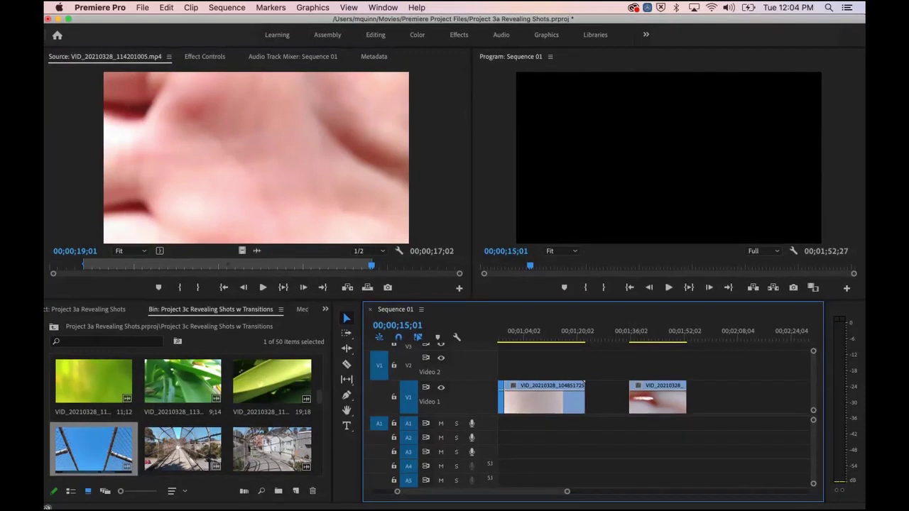
key(shift+2)
key(shift+3)
Step: Play Sequence 01 from about 01;31 through to its end
click(347, 318)
click(632, 367)
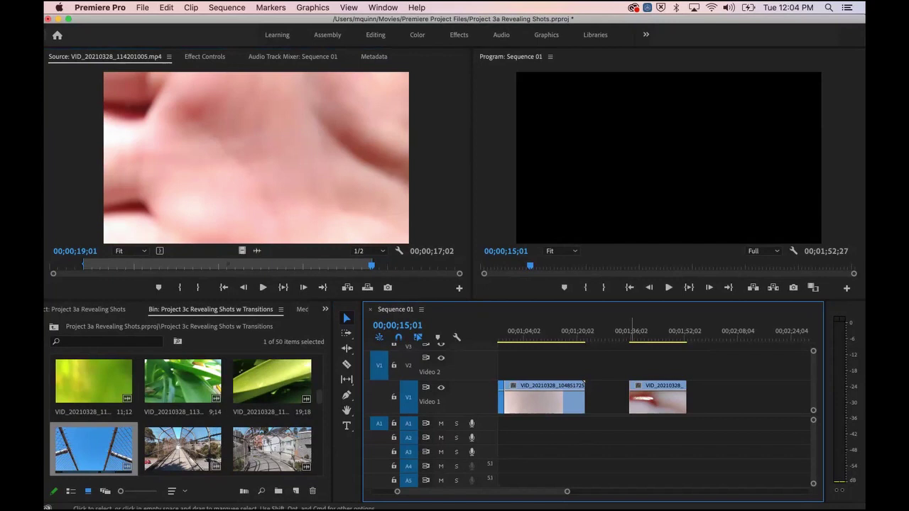
click(618, 334)
key(space)
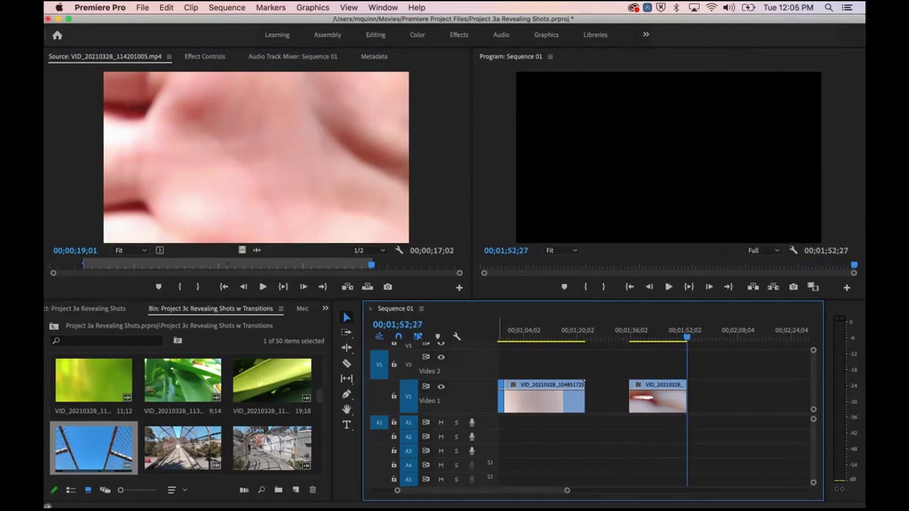
Step: Load bridge clip VID_20210328_120216227.mp4 into the Source Monitor and play it
scroll(184, 412, down, 3)
scroll(188, 412, down, 5)
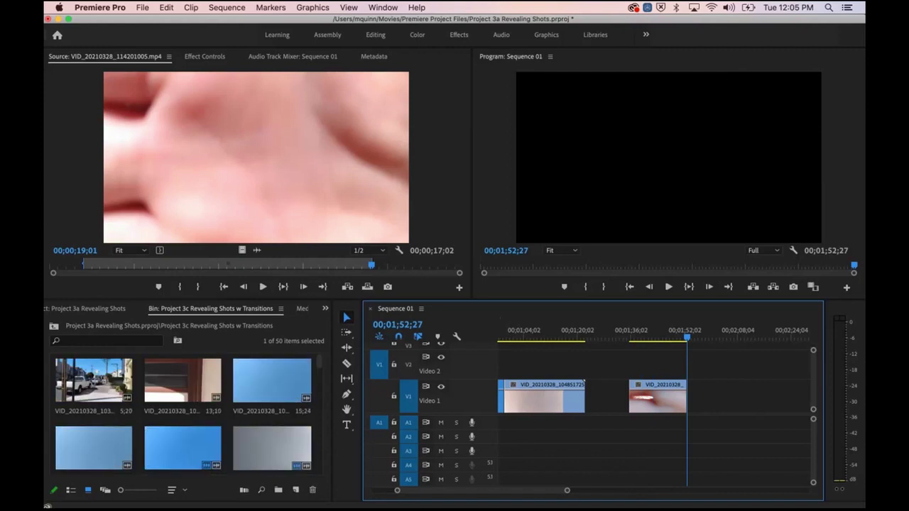
scroll(183, 412, up, 5)
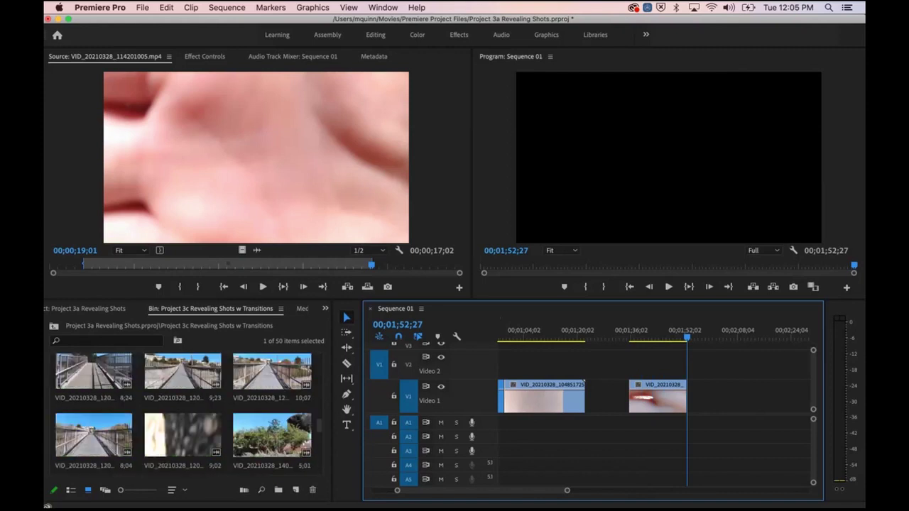
double_click(94, 372)
key(space)
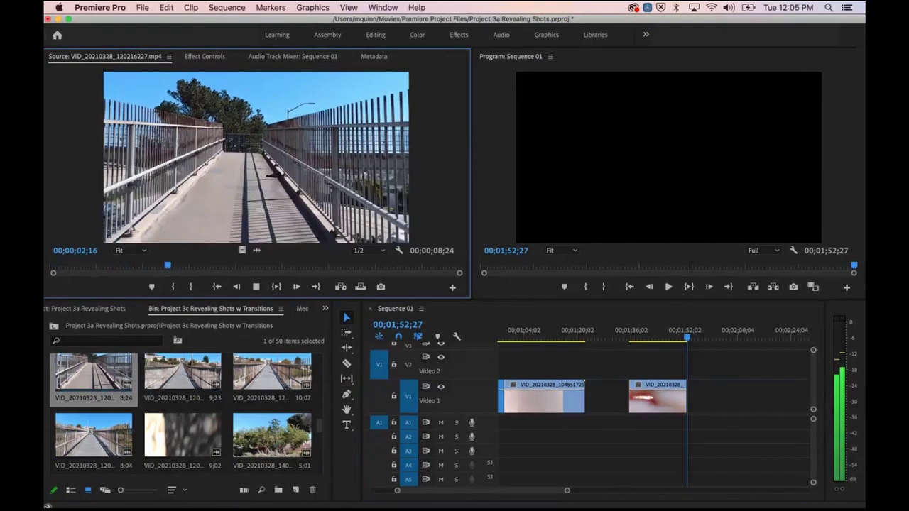
key(space)
Step: Shuttle through the bridge clip with J, K, L and arrow keys, stopping at 00;00;05;20
key(j)
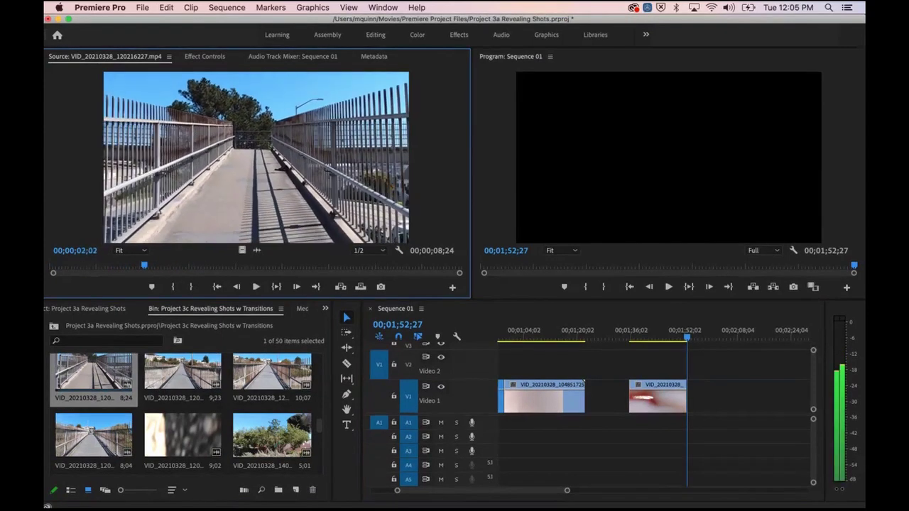
key(k)
key(Left)
key(Left)
key(Left)
key(Left)
key(Left)
key(Right)
key(Right)
key(Right)
key(Right)
key(Right)
key(Left)
key(Left)
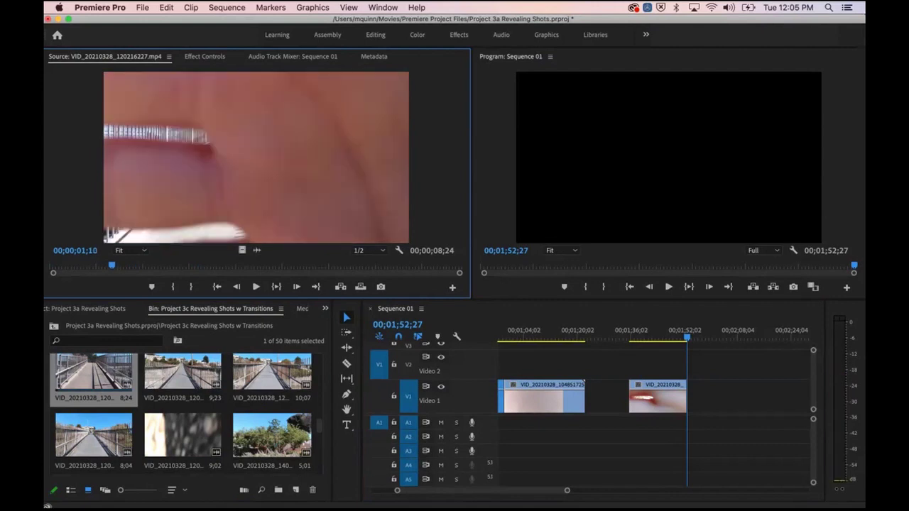
key(j)
key(k)
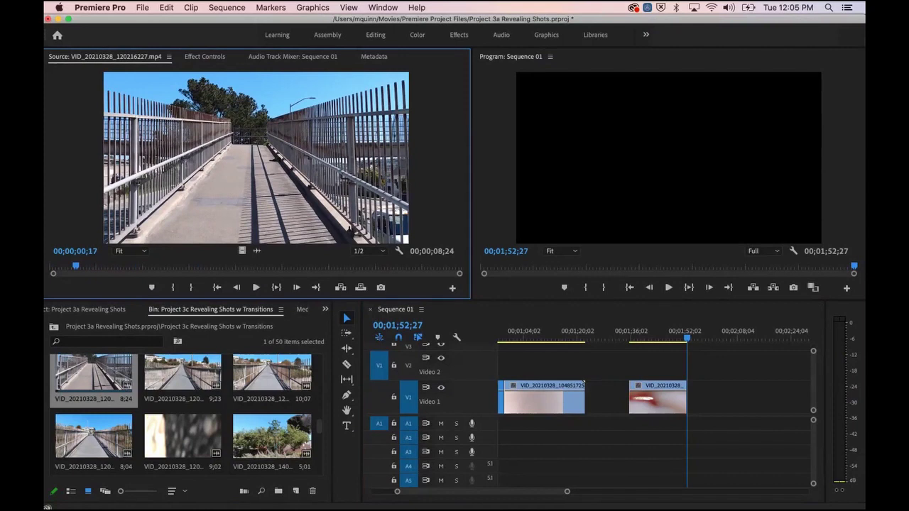
key(l)
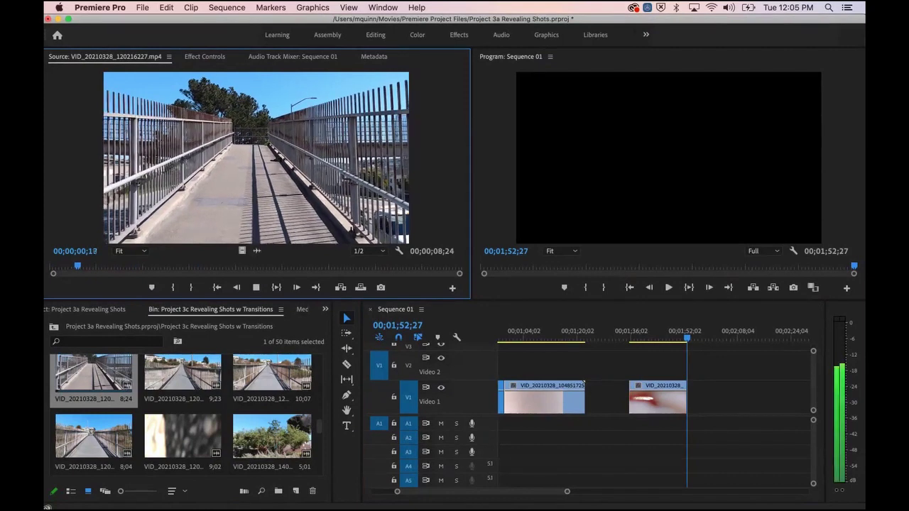
key(k)
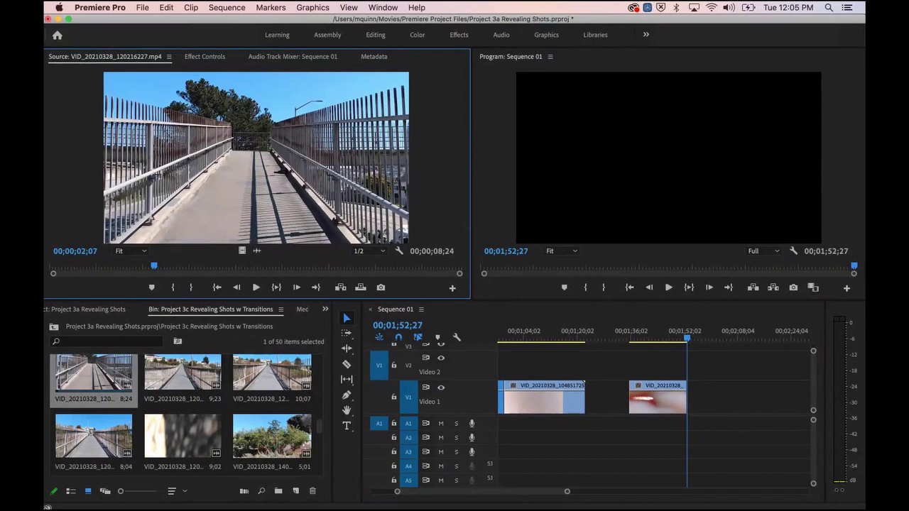
key(l)
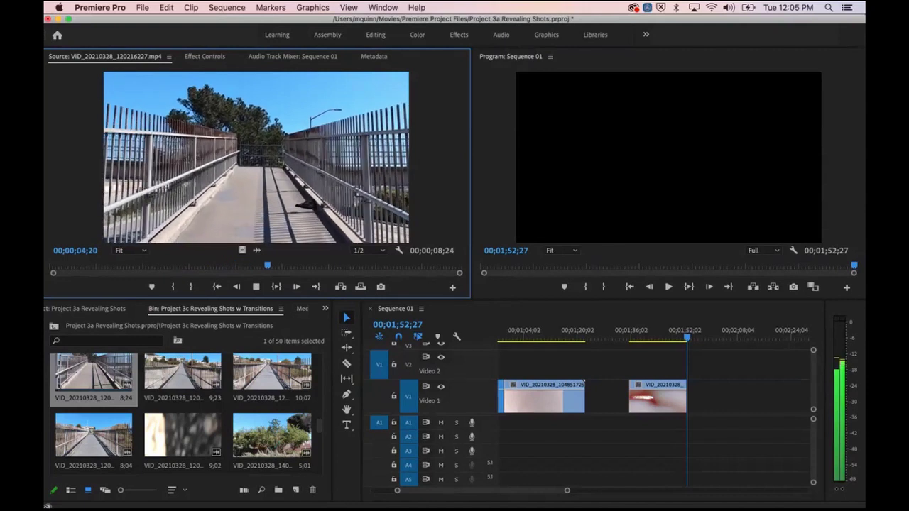
key(k)
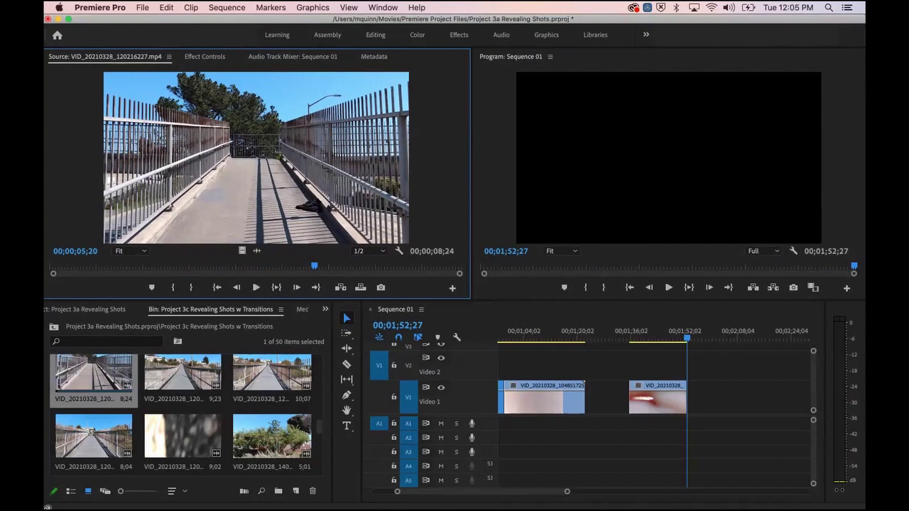
Step: Shuttle the bridge clip back and forth with J/K/L between 03;11 and 07;27, looking for the hand reveal
key(j)
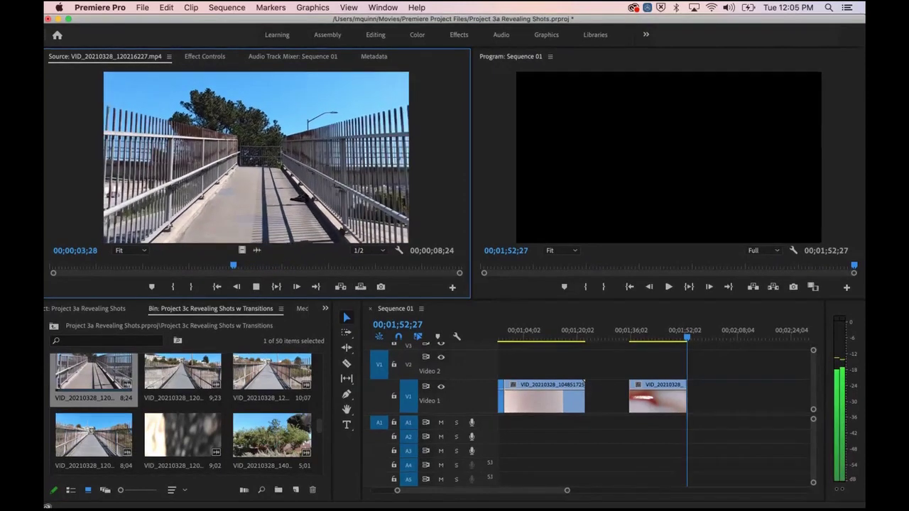
key(k)
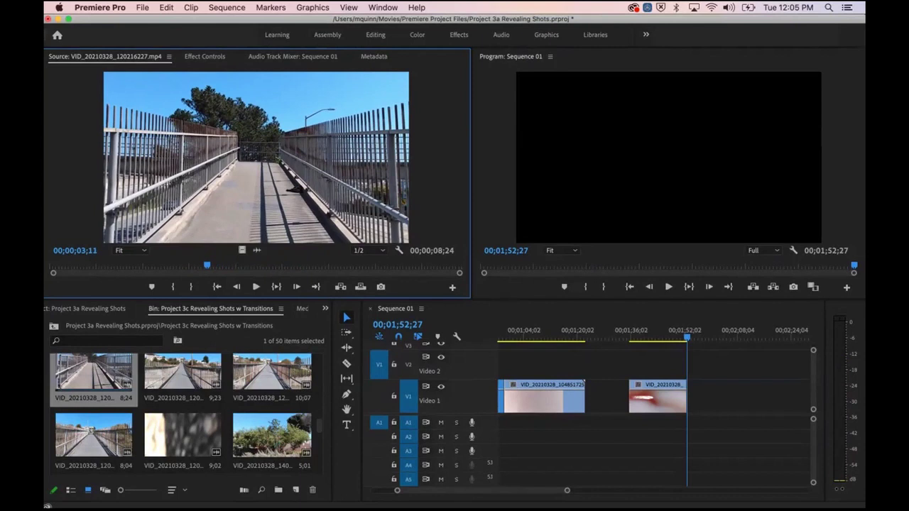
key(l)
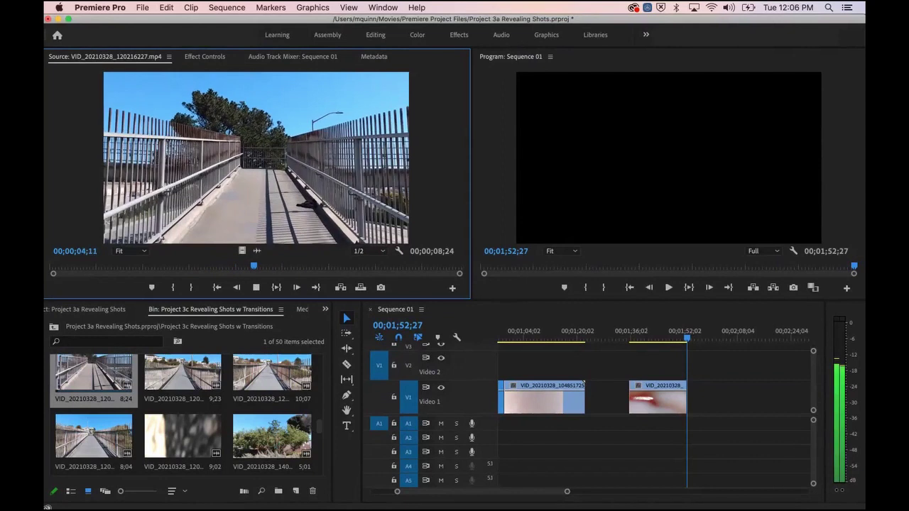
key(k)
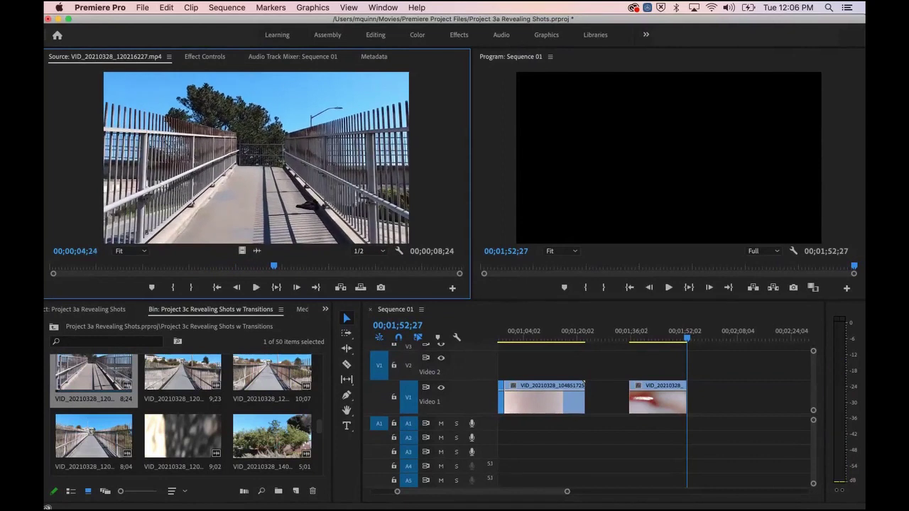
key(j)
key(k)
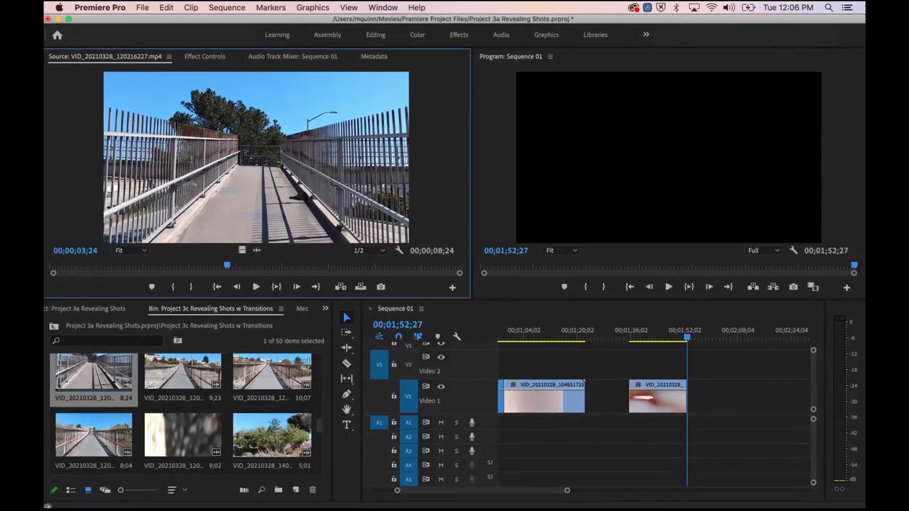
key(l)
key(l)
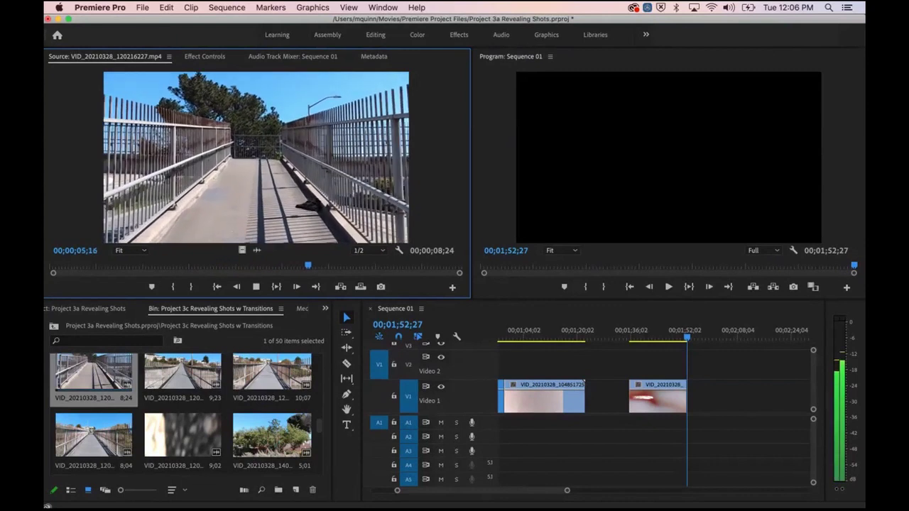
key(k)
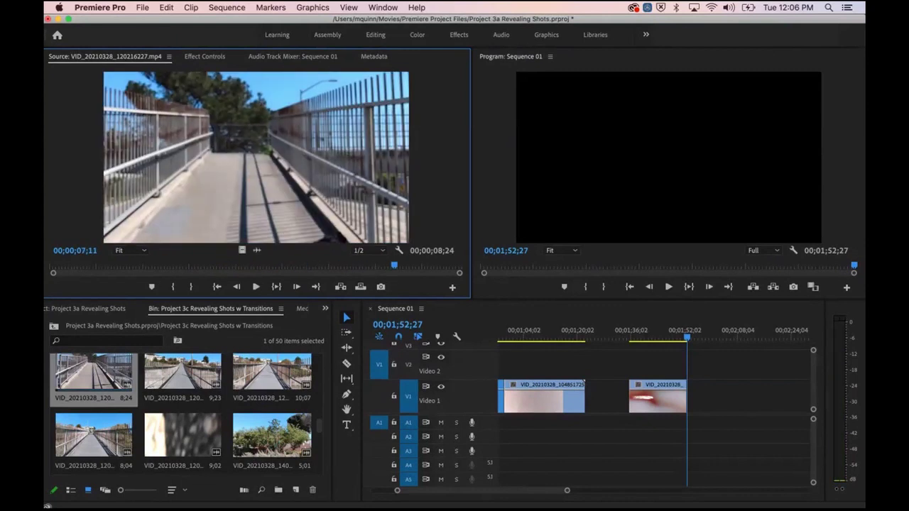
key(j)
key(j)
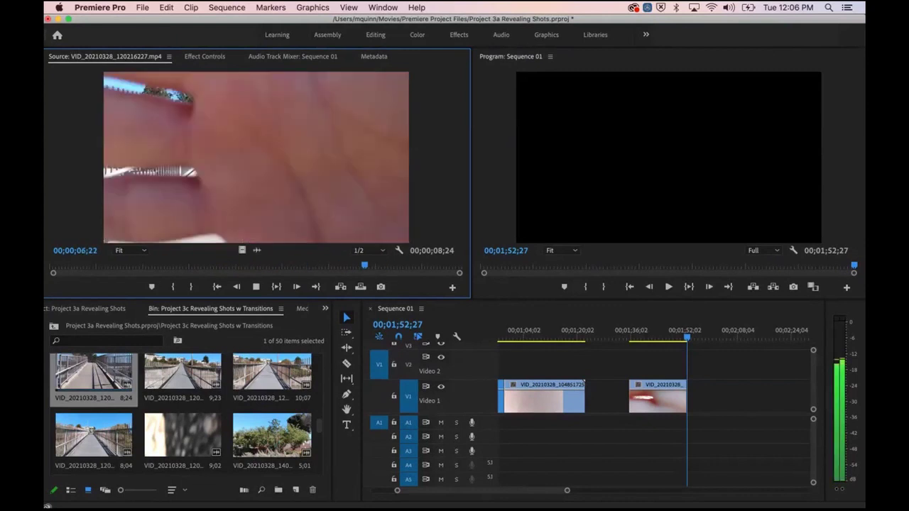
key(k)
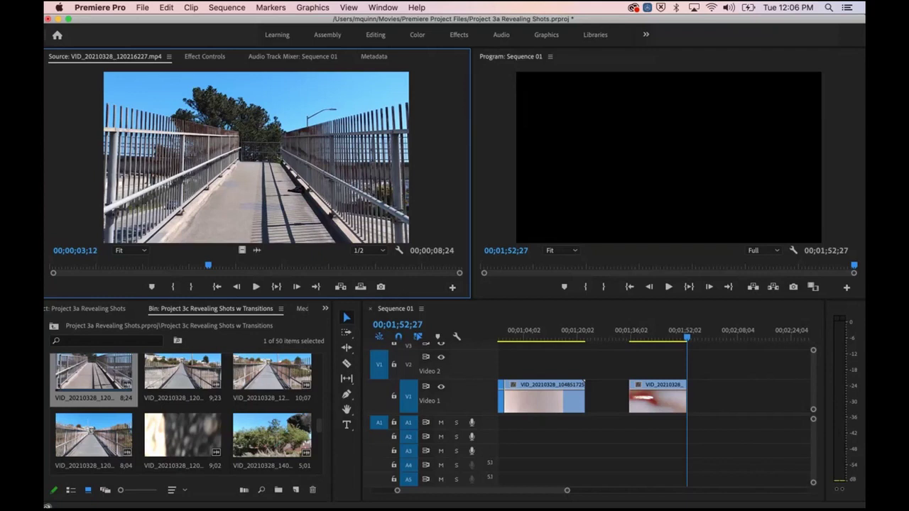
key(l)
key(l)
key(l)
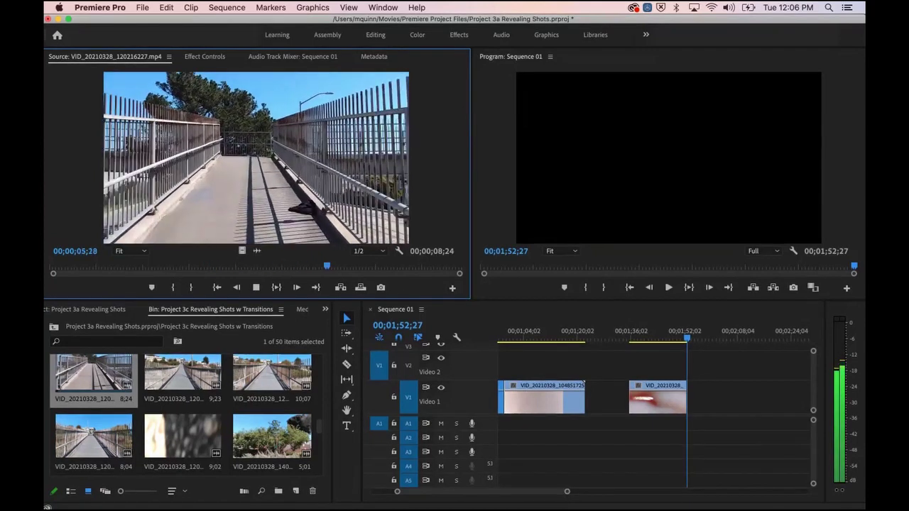
key(k)
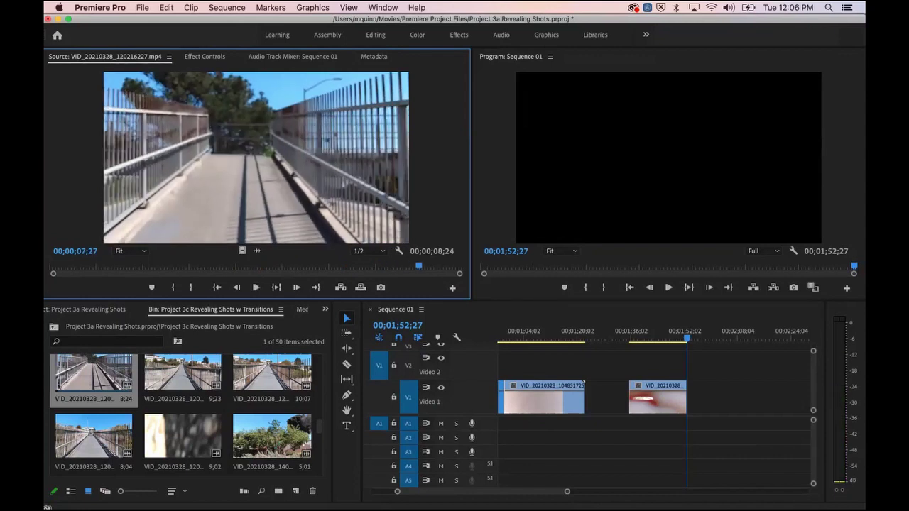
key(j)
key(j)
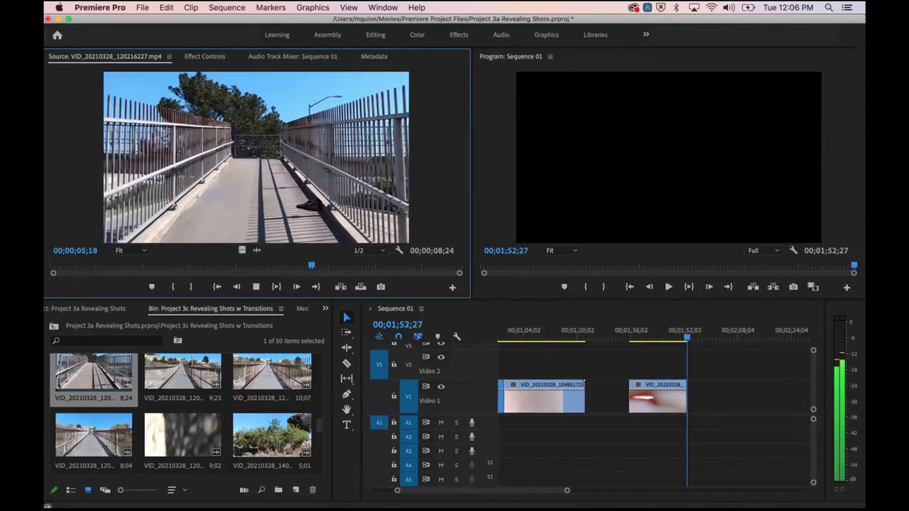
key(k)
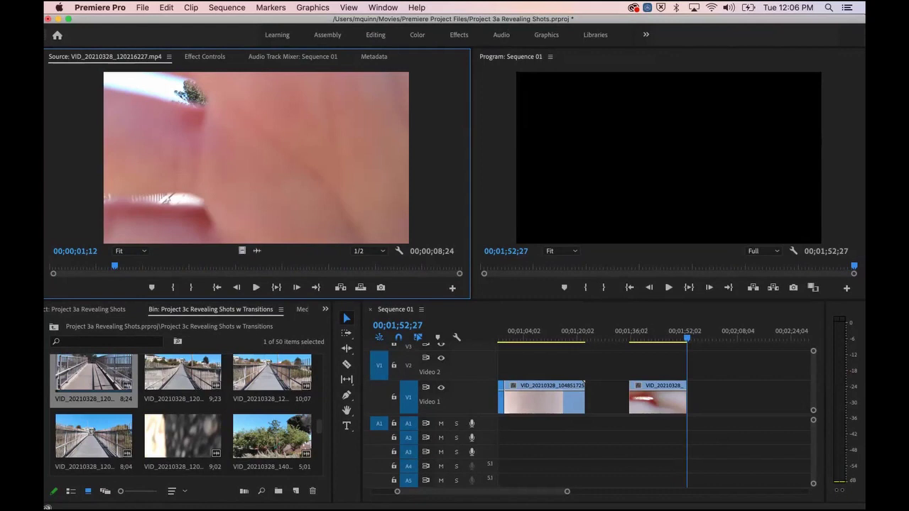
Step: Step frame by frame and mark the bridge clip's In point at 00;00;01;11
key(Left)
key(Left)
key(Left)
key(Left)
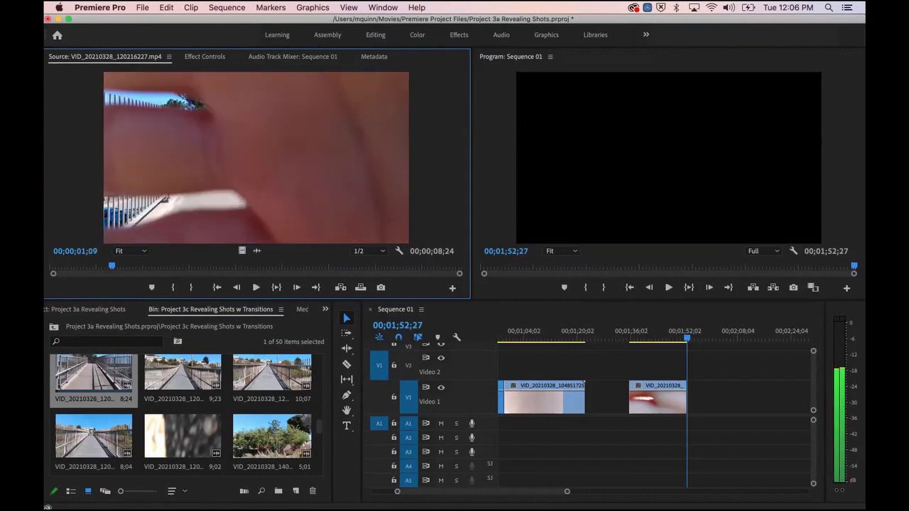
key(Right)
key(Right)
key(Right)
key(Right)
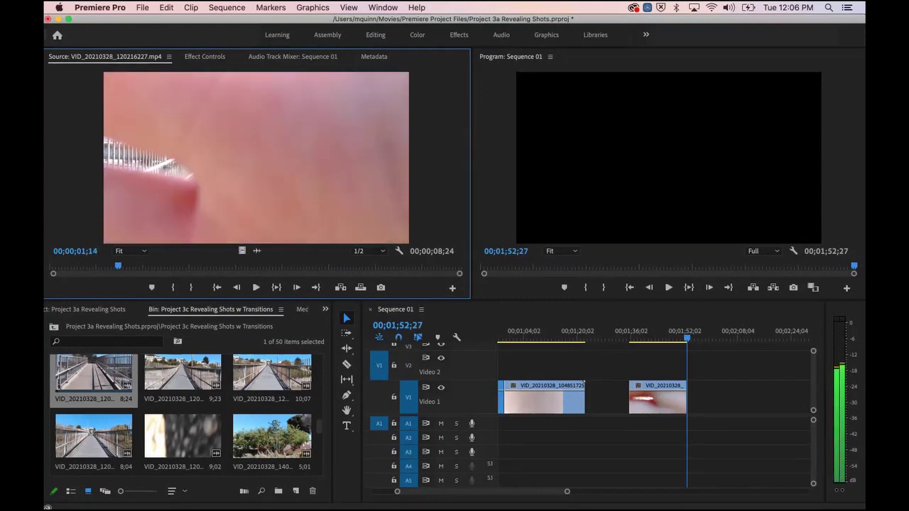
key(Left)
key(Left)
key(Left)
key(Left)
key(Right)
key(Right)
key(Right)
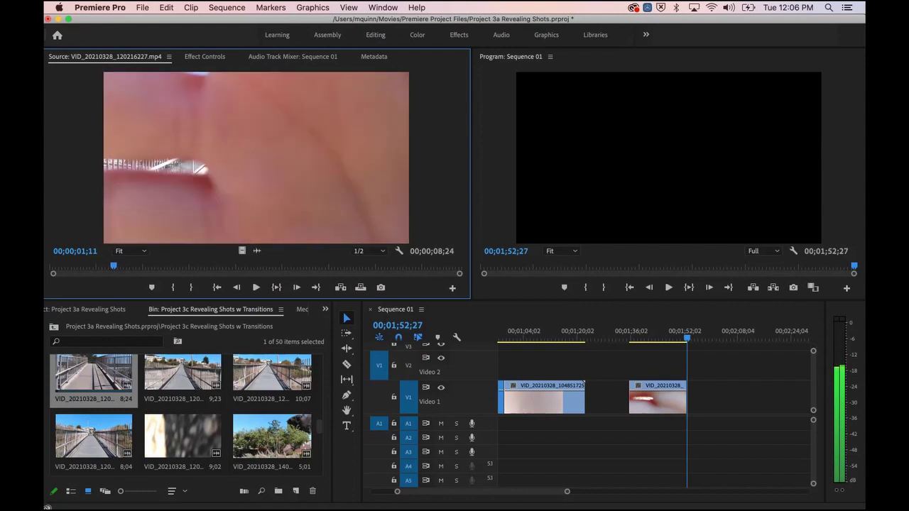
key(i)
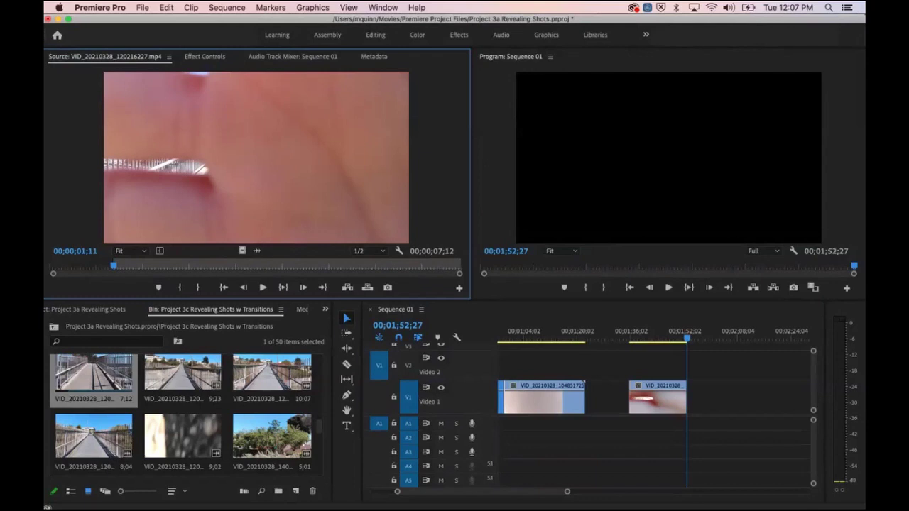
Step: Play the trimmed clip, step to 00;00;06;23, and mark the Out point there
key(space)
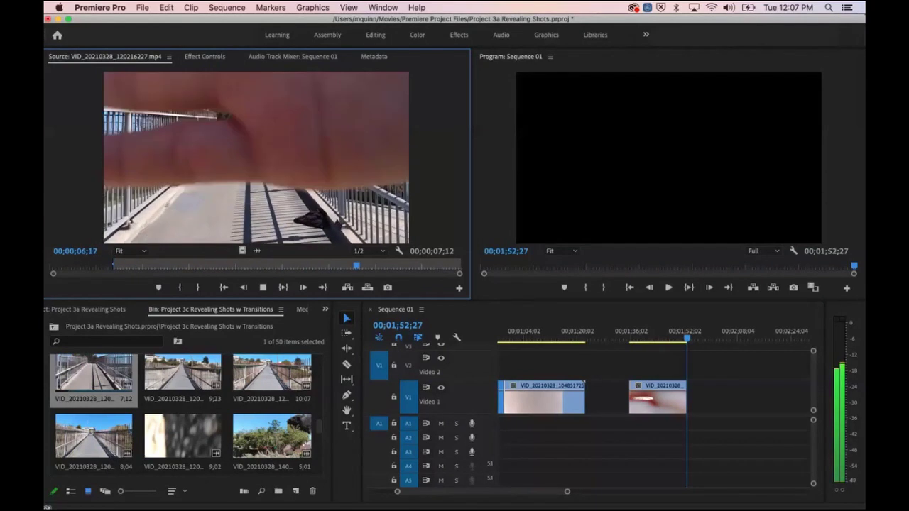
key(j)
key(l)
key(k)
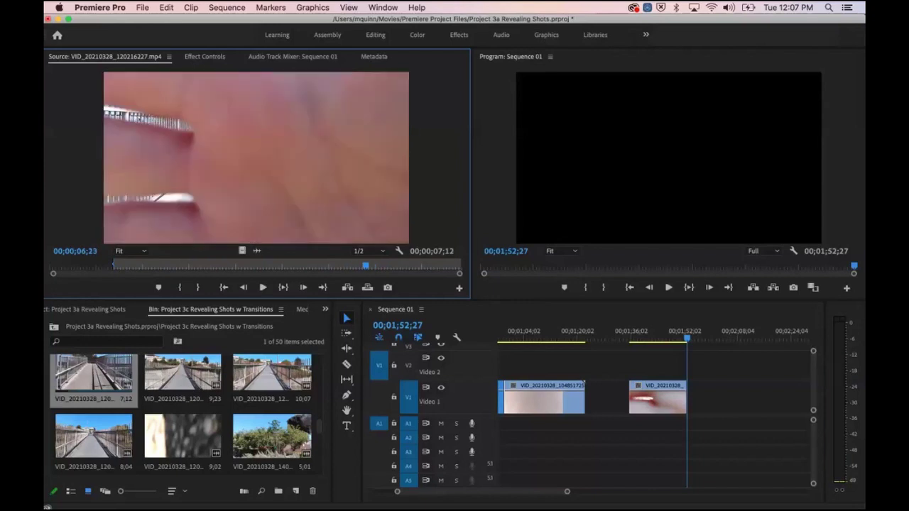
key(Right)
key(Left)
key(Left)
key(Right)
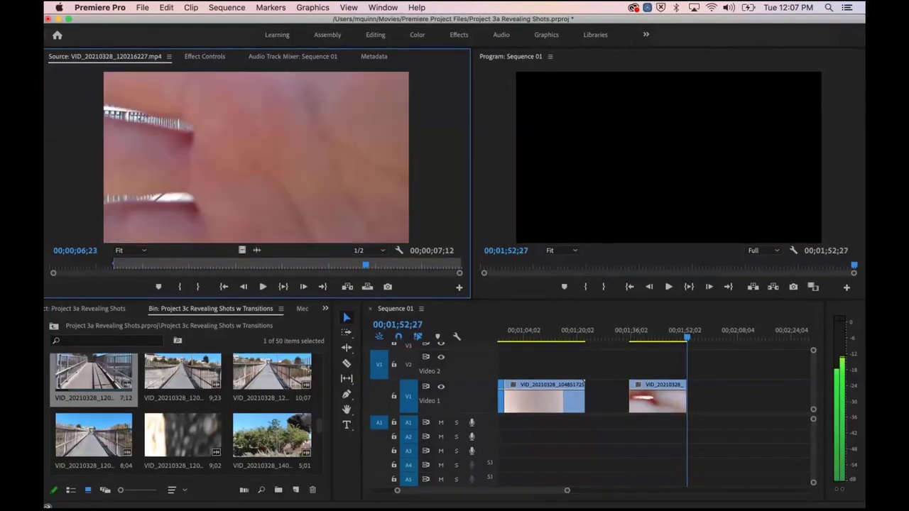
key(o)
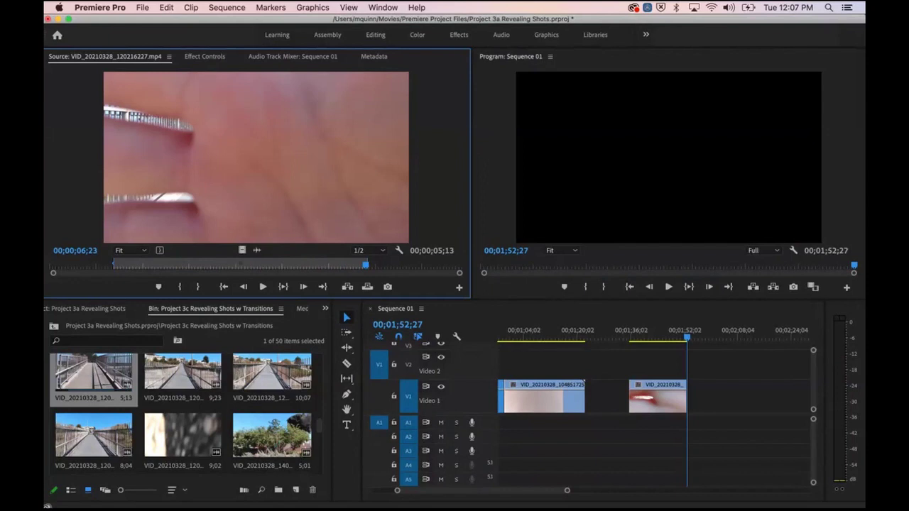
Step: Add the trimmed close-up after the last V1 clip, review it, then return to the Project 3a root
drag(242, 250, 689, 398)
click(681, 334)
drag(680, 335, 676, 335)
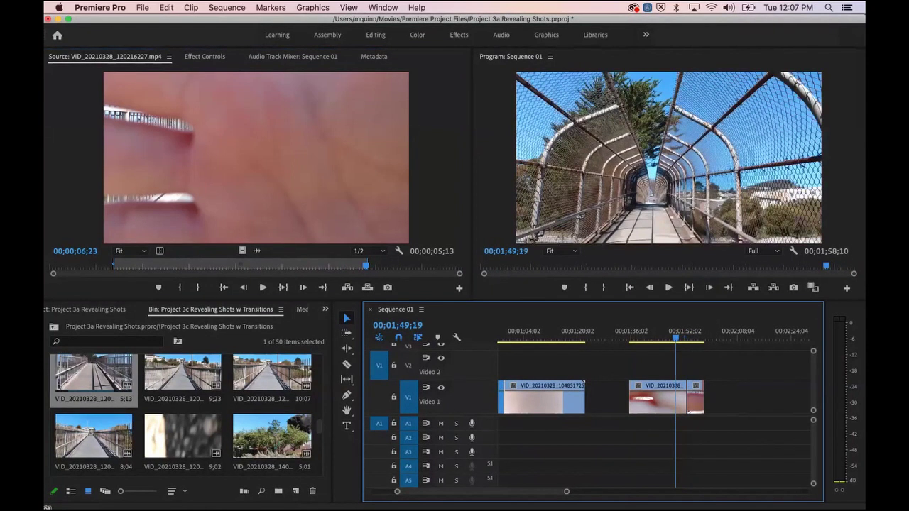
key(space)
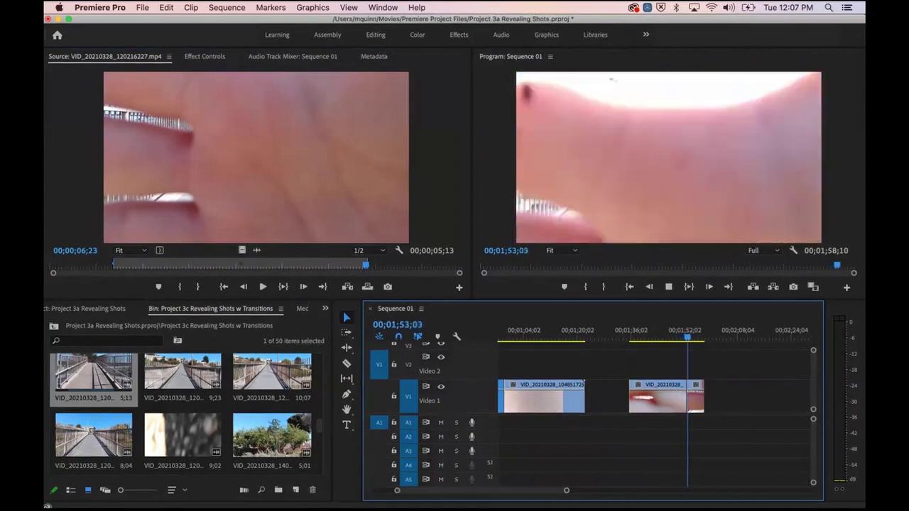
key(space)
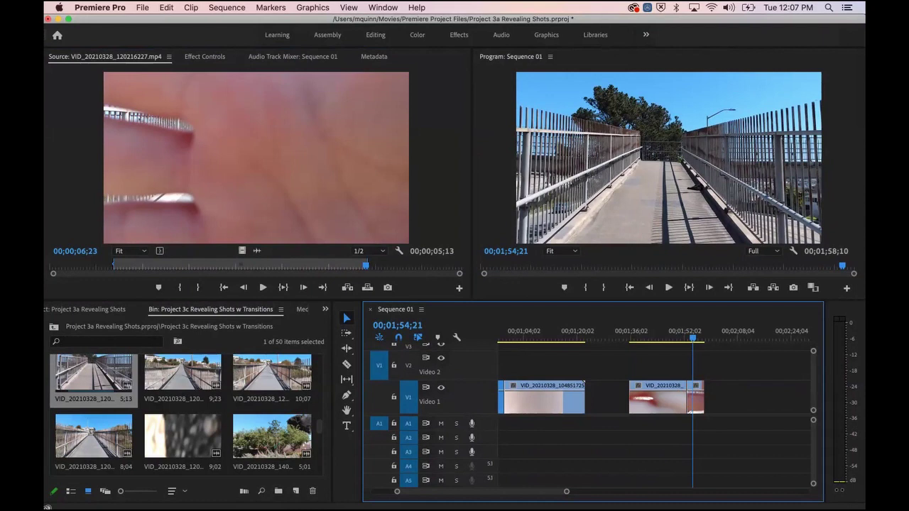
drag(693, 338, 582, 338)
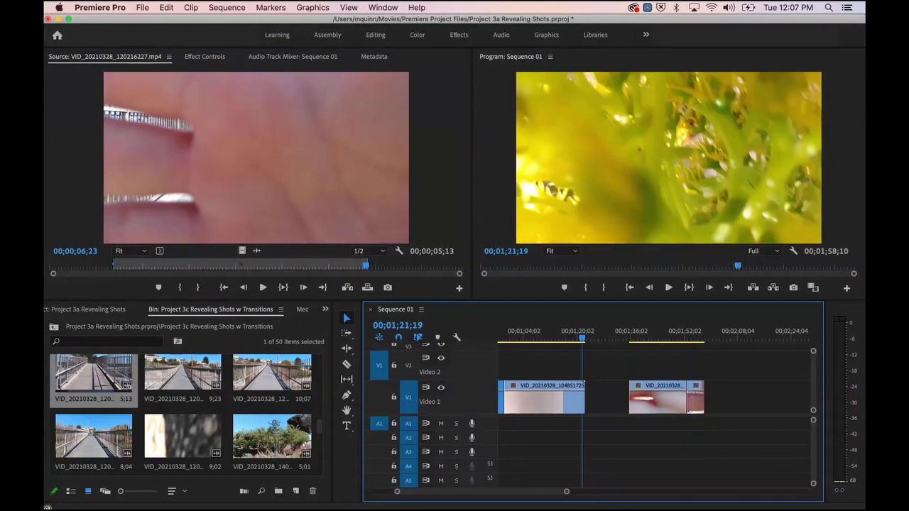
click(54, 326)
click(243, 404)
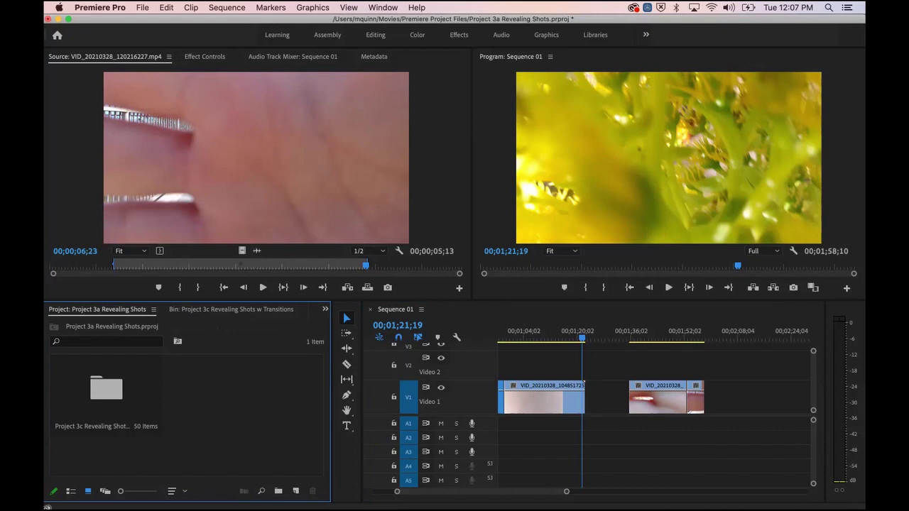
Step: Preview songs in Semester 2 > Music and import 09 Blown A Wish.m4a
key(super+i)
click(455, 89)
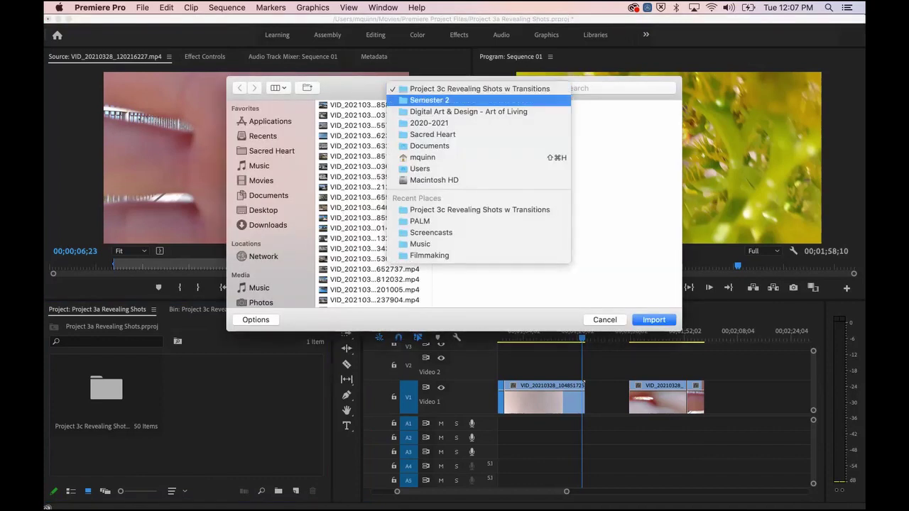
click(455, 100)
click(586, 115)
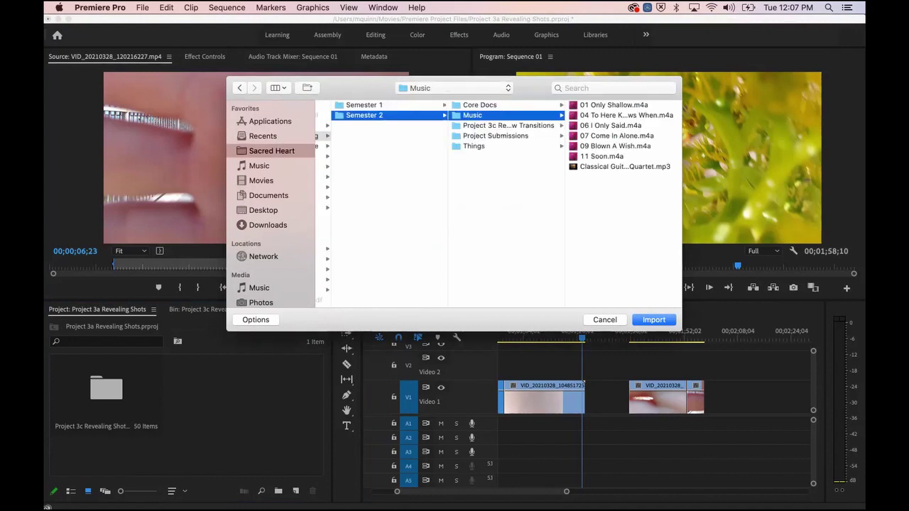
key(Right)
key(Down)
key(Down)
key(Down)
click(613, 164)
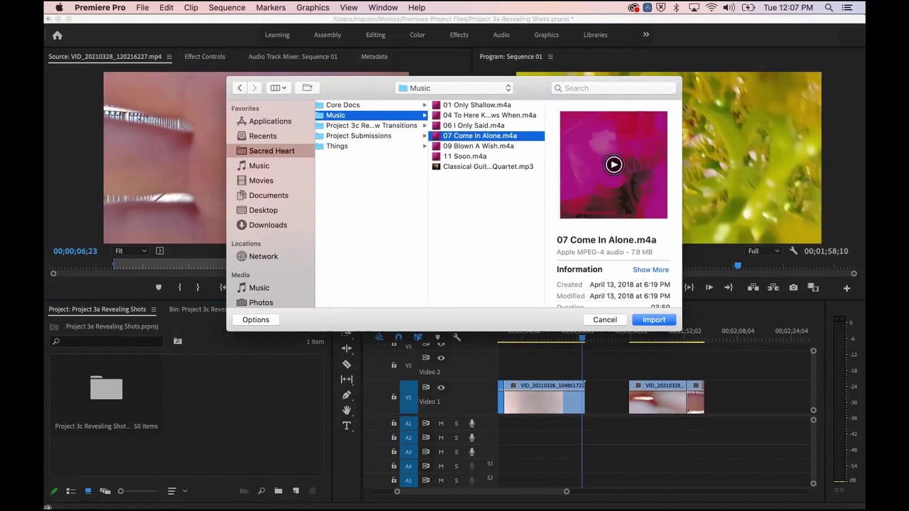
key(Down)
click(614, 164)
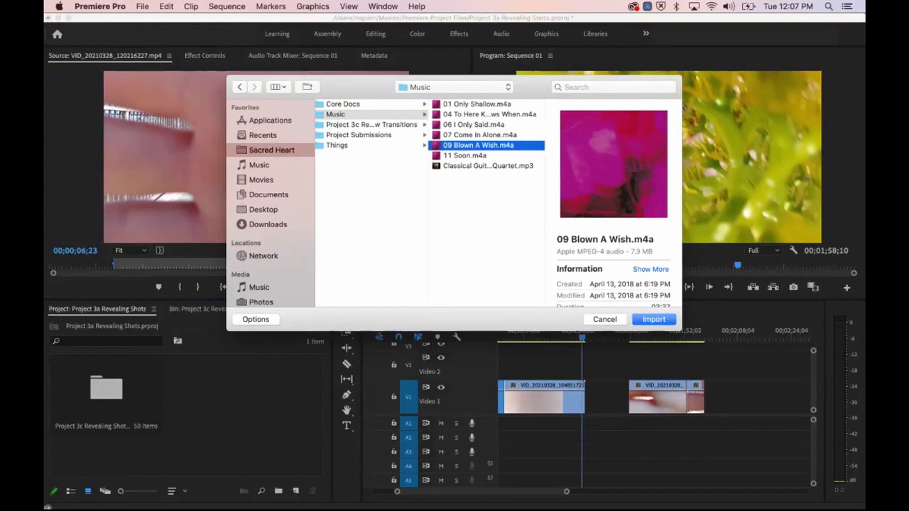
key(Return)
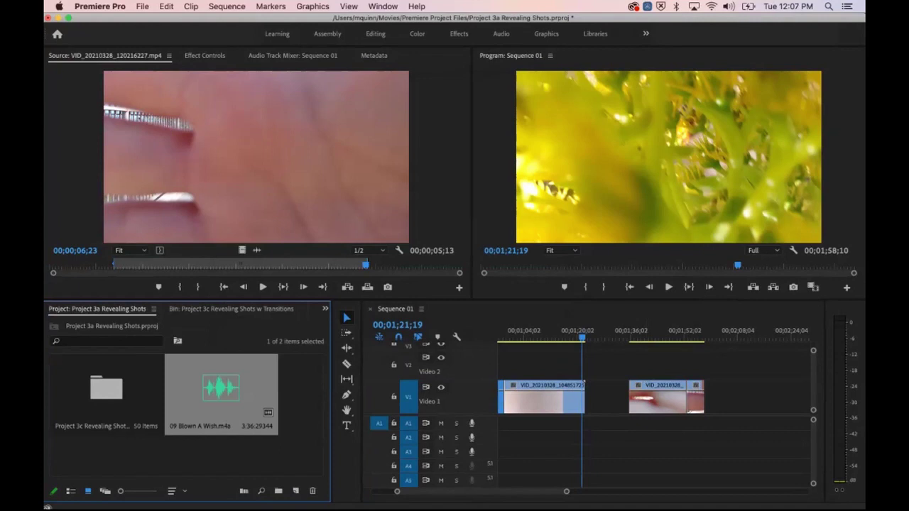
Step: Load 09 Blown A Wish.m4a in the Source Monitor, clear the trial In point, and return to its start
double_click(221, 388)
drag(62, 266, 194, 266)
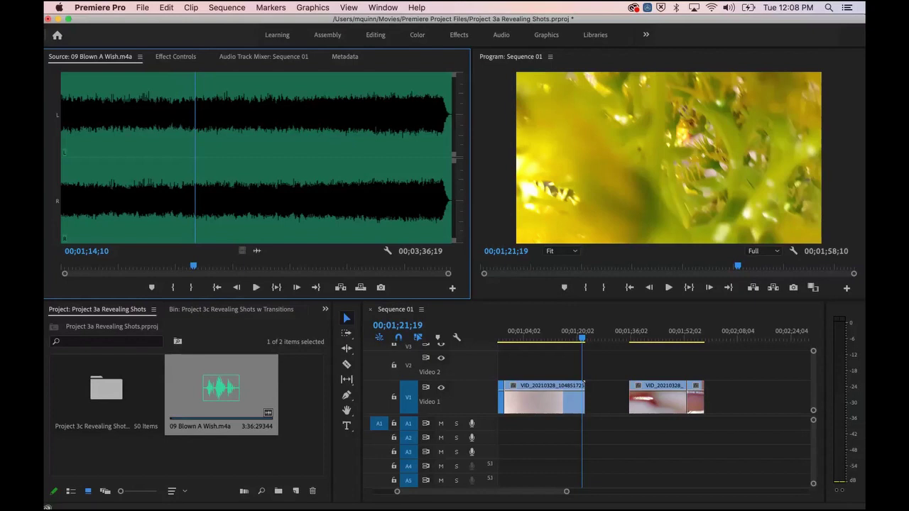
key(i)
key(space)
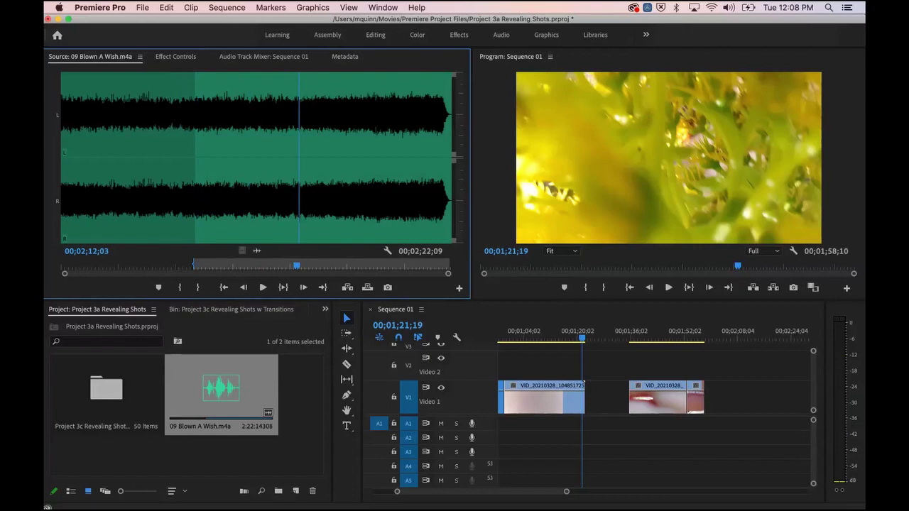
click(270, 7)
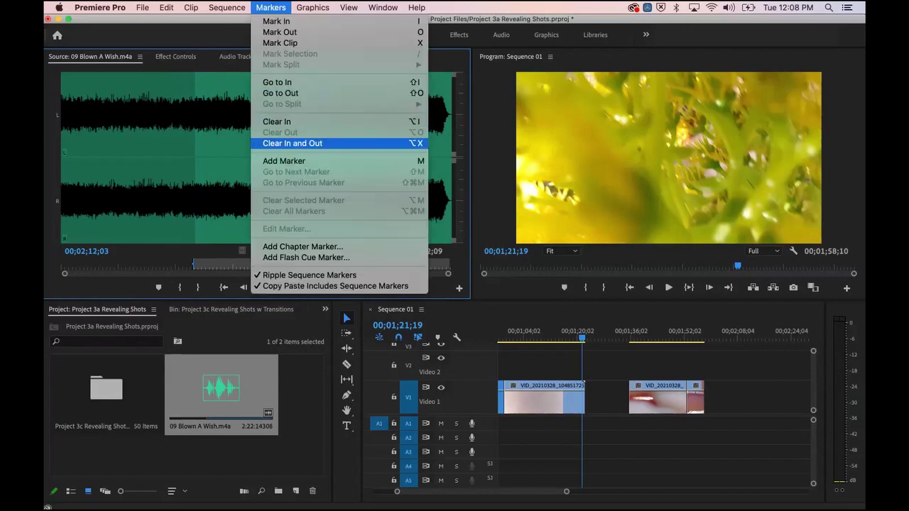
click(293, 143)
key(Home)
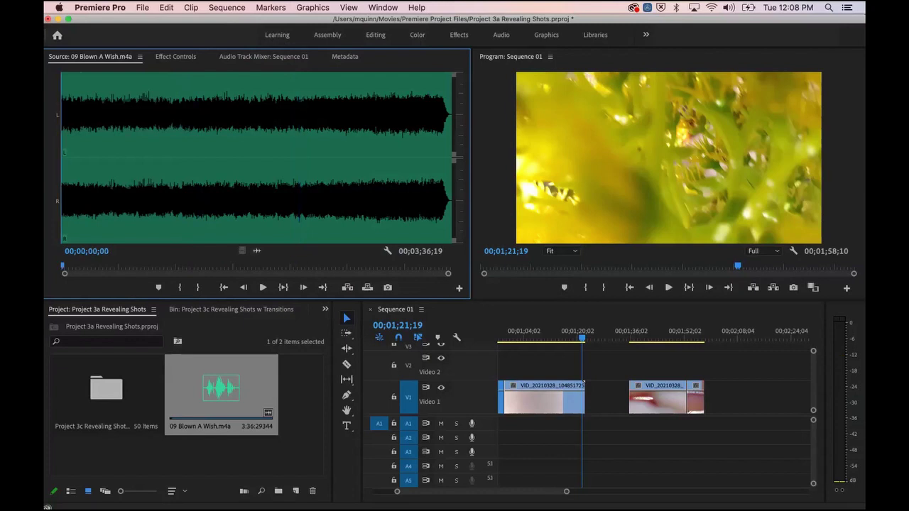
Step: Place only the song's audio on track A1 and zoom the timeline to see it all
drag(257, 251, 502, 422)
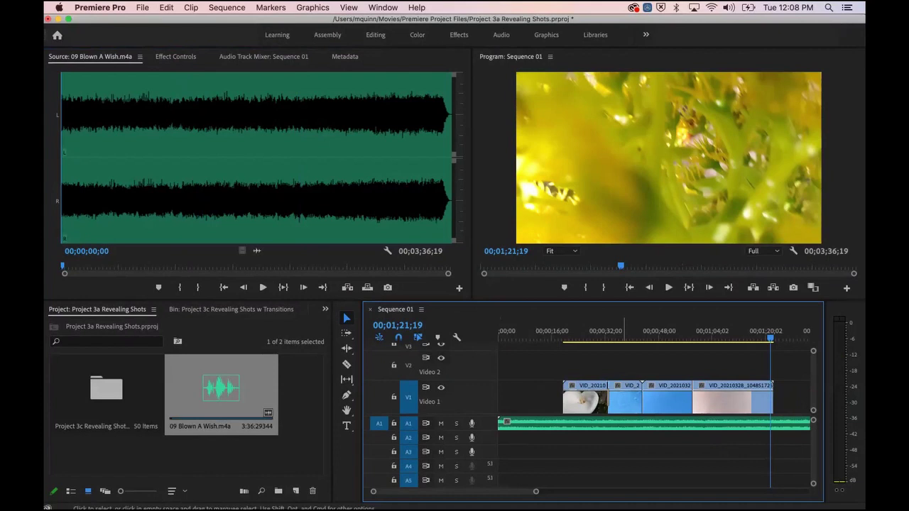
key(minus)
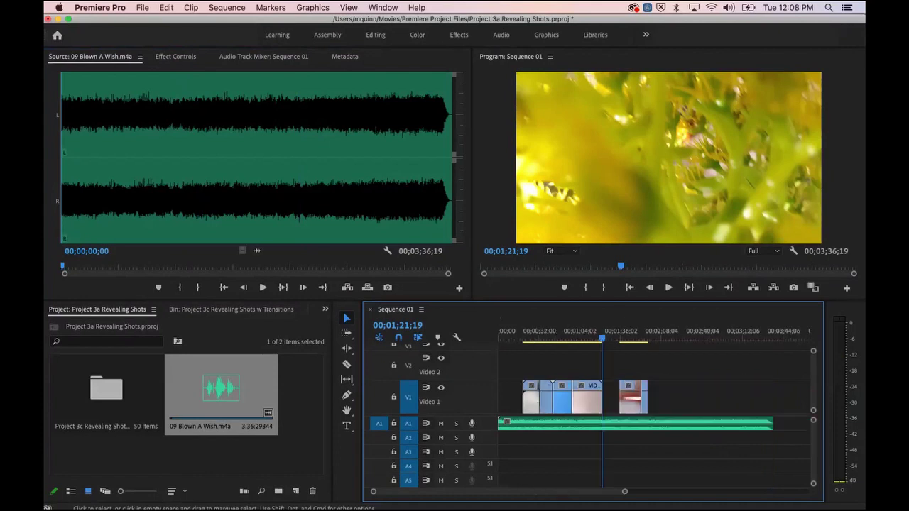
key(equal)
key(minus)
key(equal)
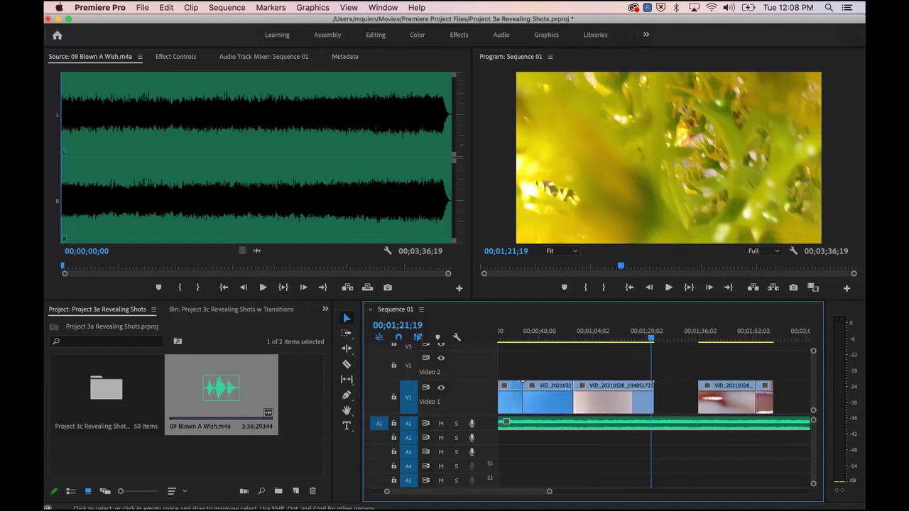
key(minus)
key(equal)
key(minus)
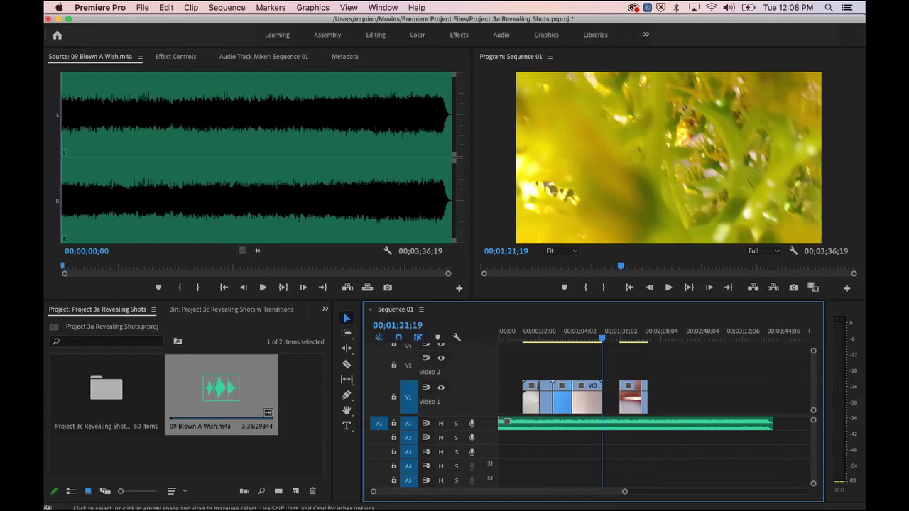
key(equal)
key(minus)
Step: Trim the song to end with the last clip at 00;02;07;12, enlarge A1, and play the ending
mouse_move(773, 423)
mouse_down()
mouse_move(665, 423)
mouse_move(773, 423)
mouse_up()
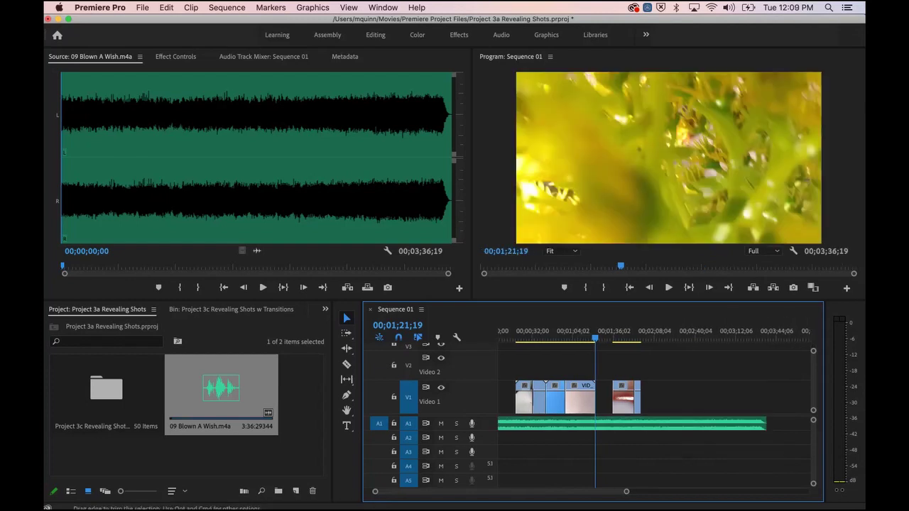
drag(766, 423, 652, 423)
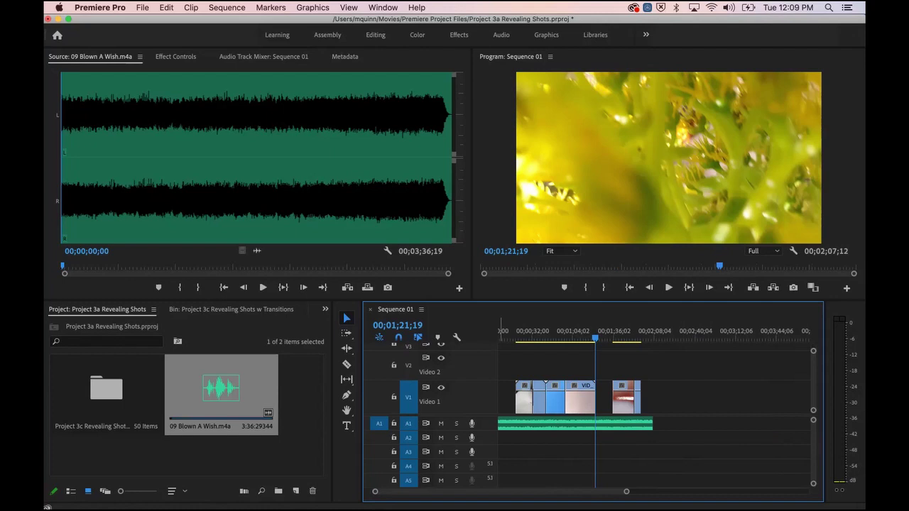
drag(454, 431, 454, 459)
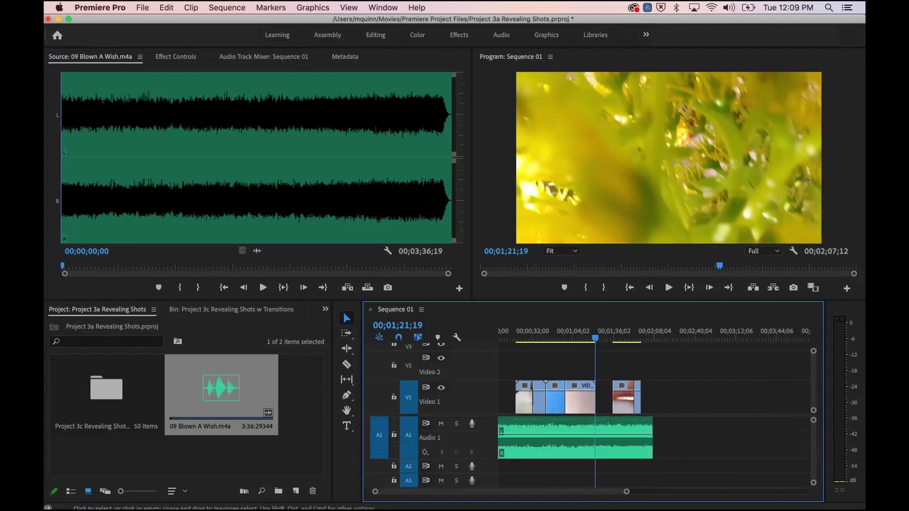
drag(595, 338, 648, 338)
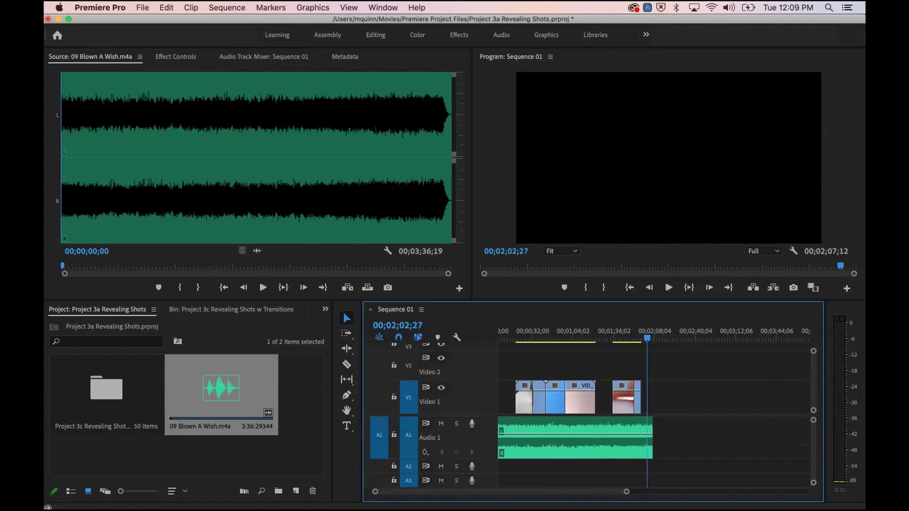
key(space)
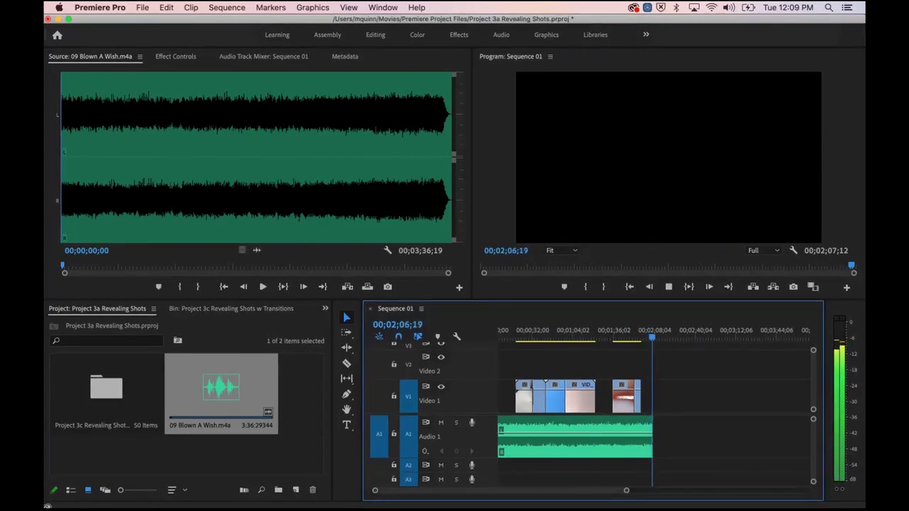
Step: Extend the song's end on Audio 1 by about 2 seconds and play the ending
key(space)
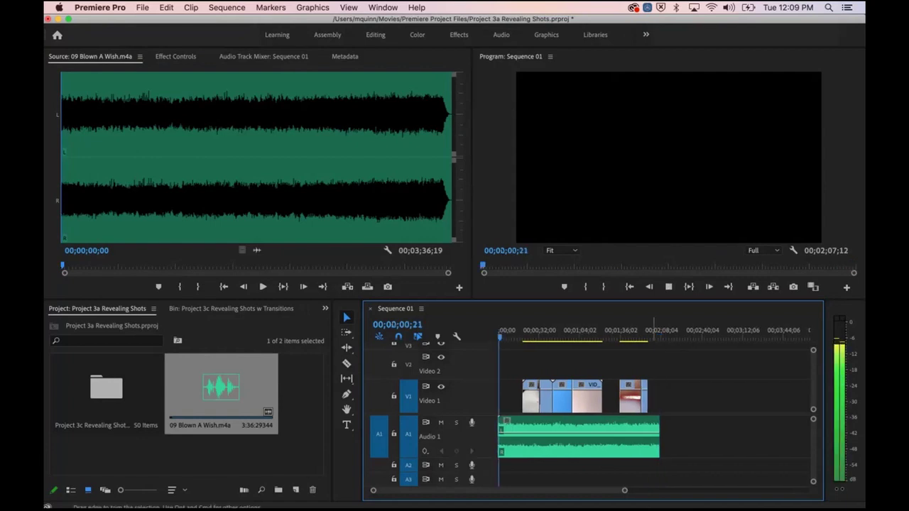
key(space)
drag(659, 437, 661, 437)
click(658, 331)
key(space)
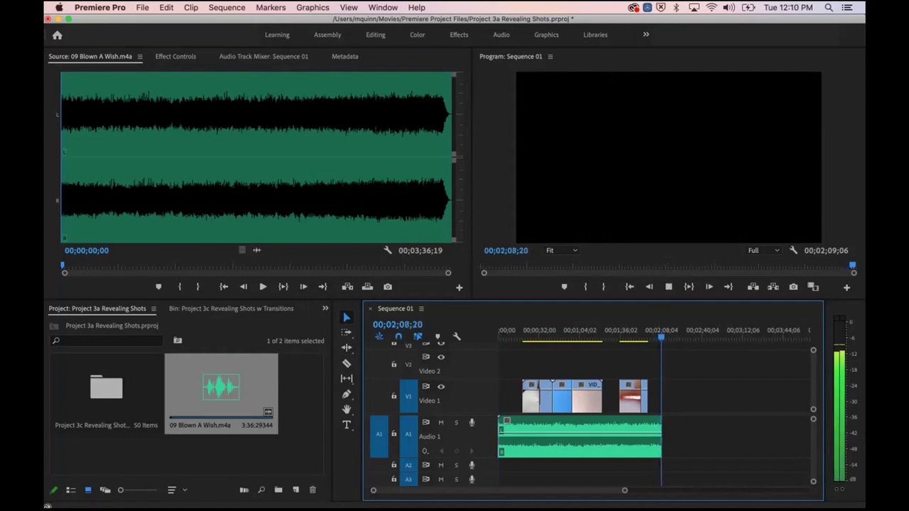
Step: Zoom in and check the new 00;02;09;06 sequence end with the playhead
key(space)
key(space)
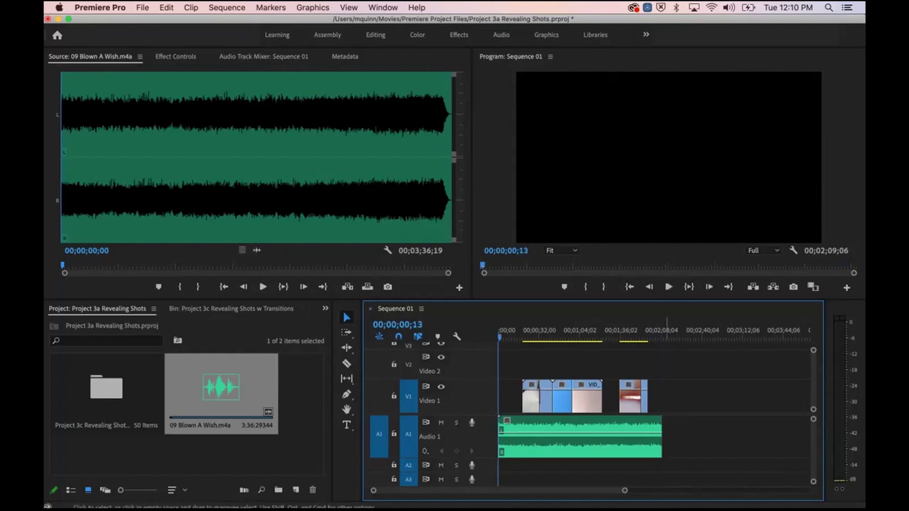
key(=)
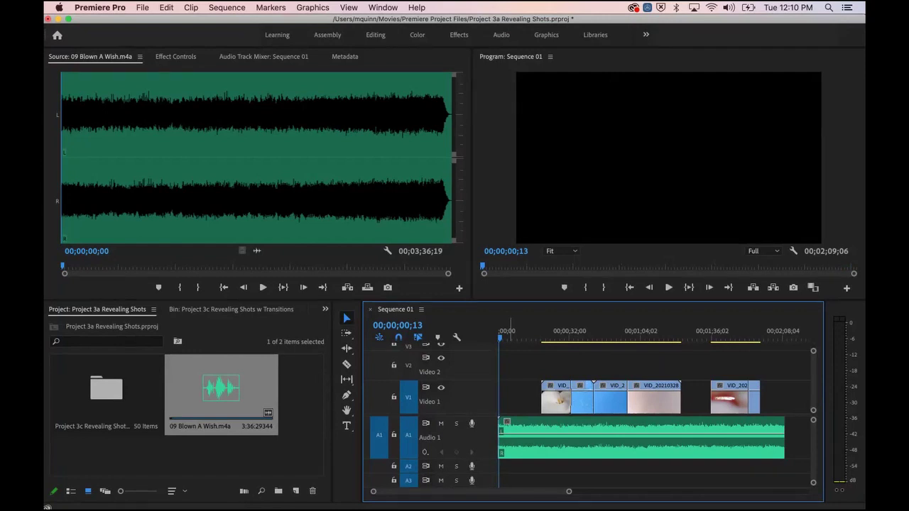
key(shift+Left)
click(770, 336)
click(776, 337)
drag(776, 338, 782, 338)
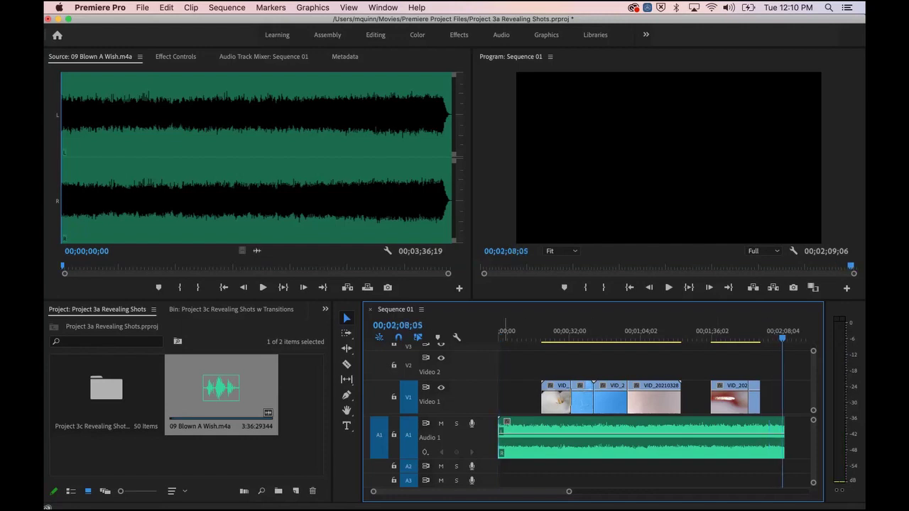
click(326, 309)
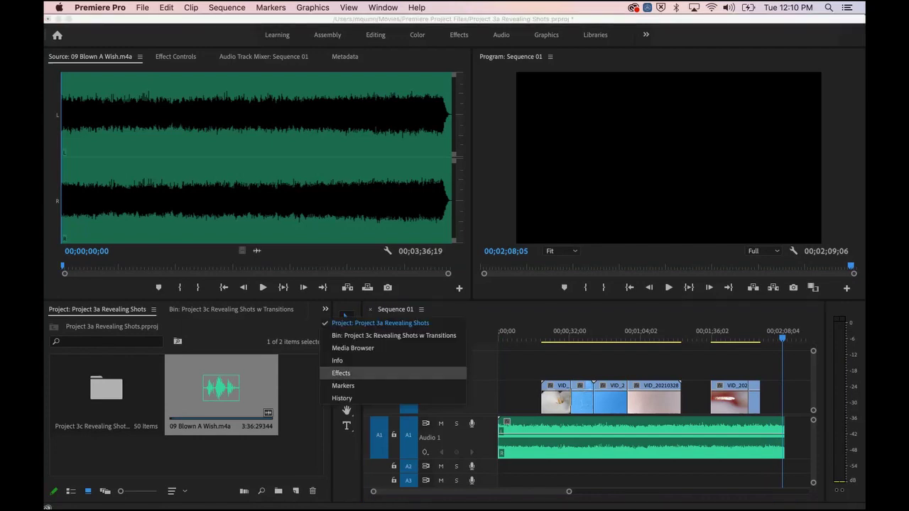
Step: Apply Audio Transitions > Crossfade > Constant Power to the end of the A1 song and play it
click(341, 373)
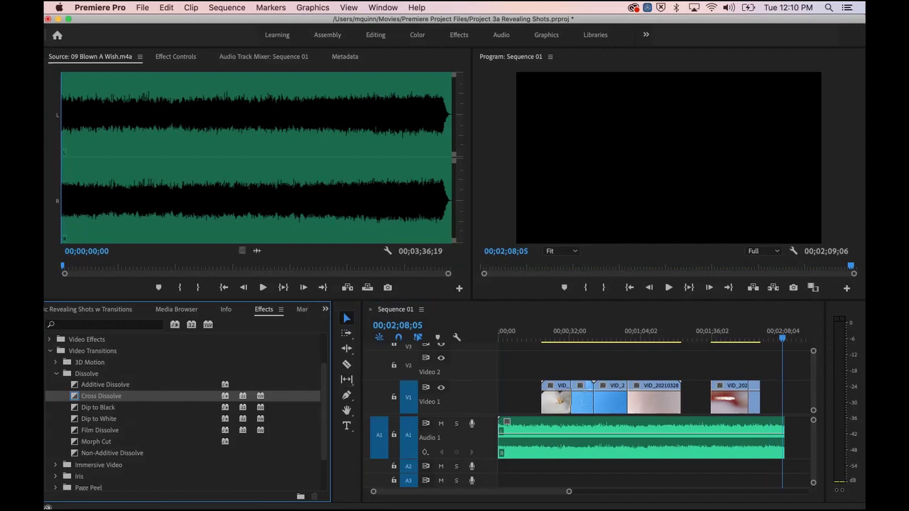
click(51, 350)
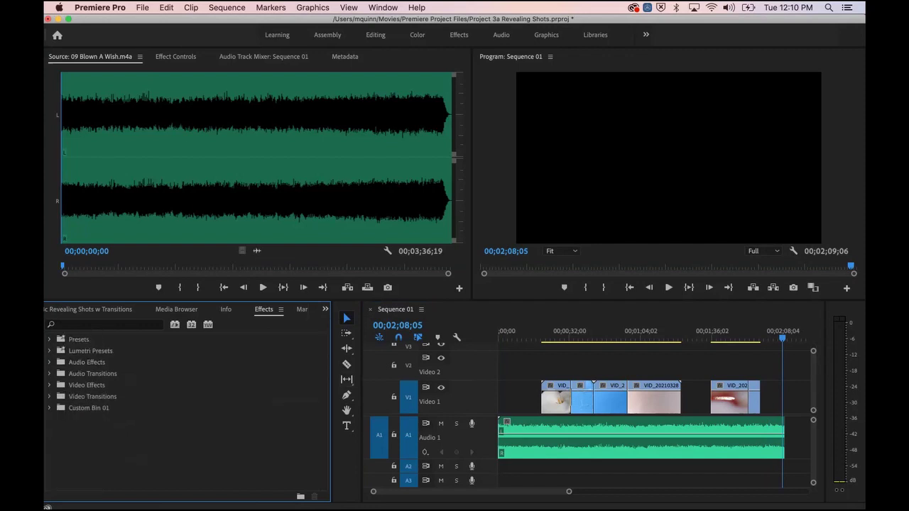
click(49, 374)
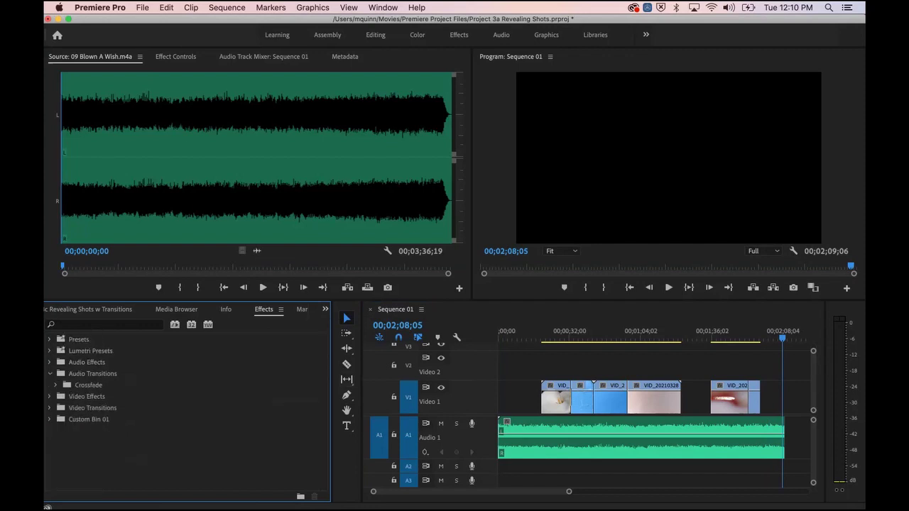
click(56, 386)
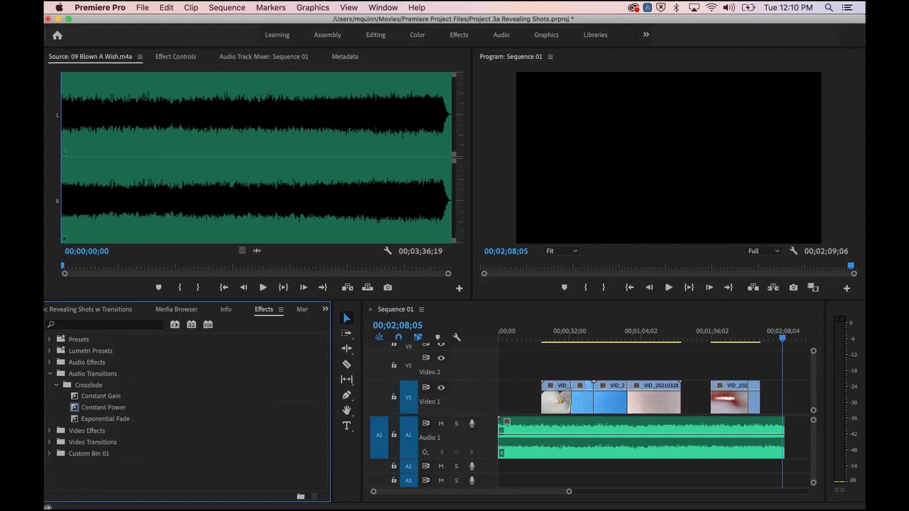
drag(103, 408, 784, 439)
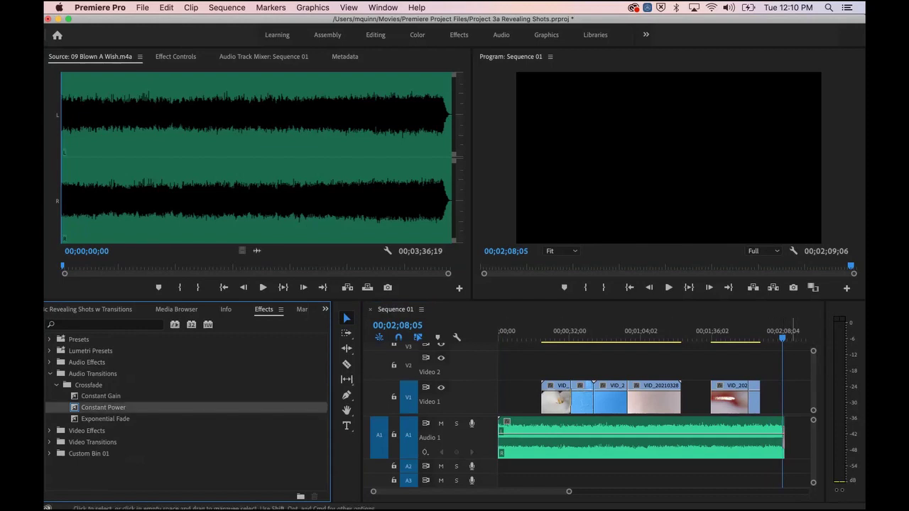
drag(783, 338, 779, 338)
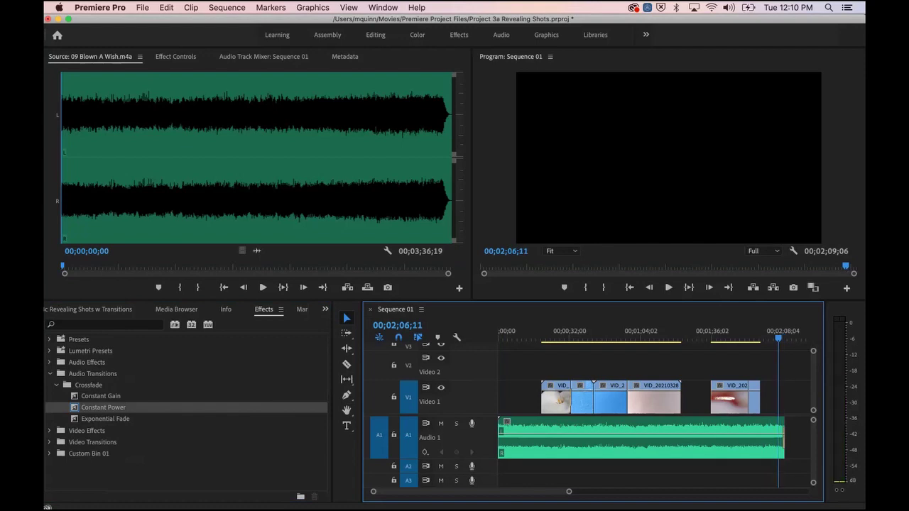
key(space)
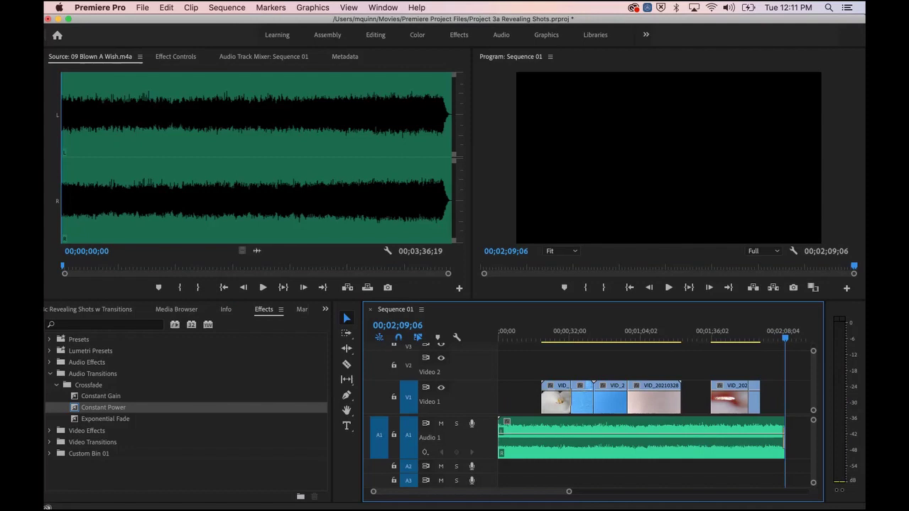
Step: Lengthen the Constant Power fade-out by starting it earlier, then play it back
key(space)
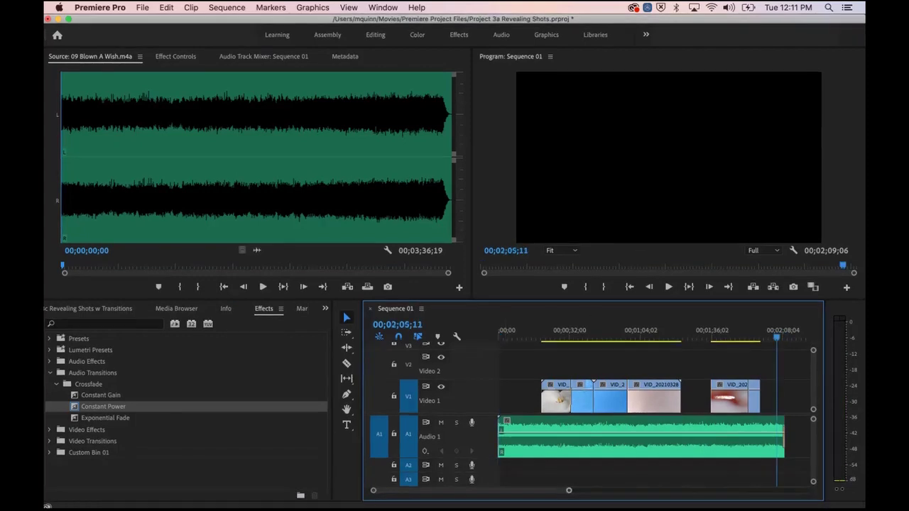
key(=)
key(=)
key(=)
key(=)
key(=)
key(=)
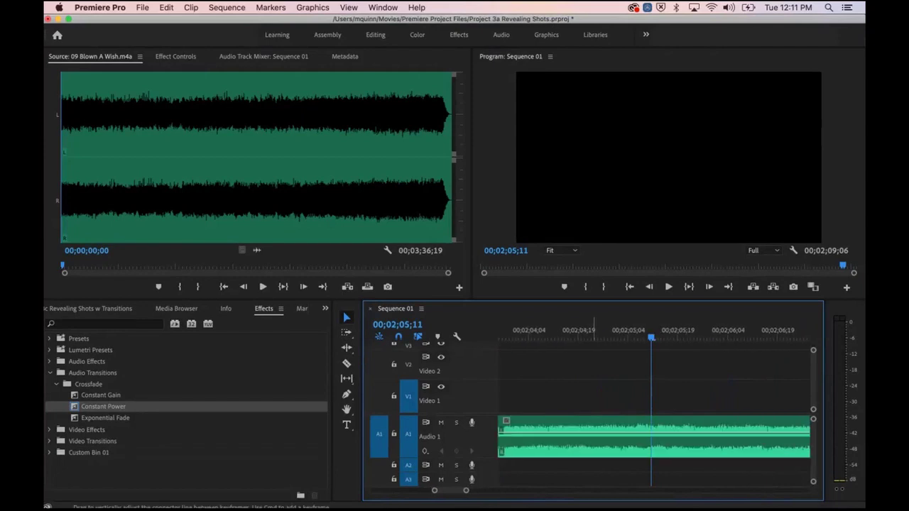
scroll(654, 432, right, 5)
scroll(590, 441, right, 3)
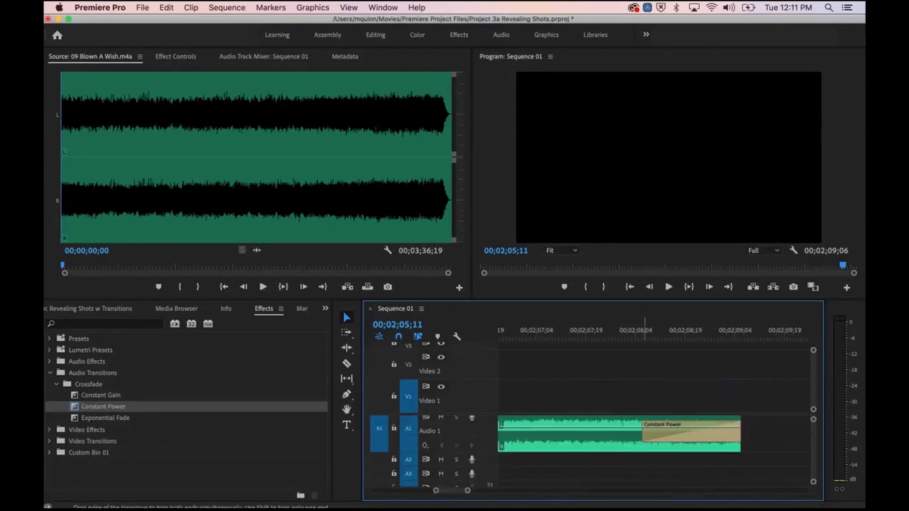
drag(643, 431, 539, 433)
click(503, 337)
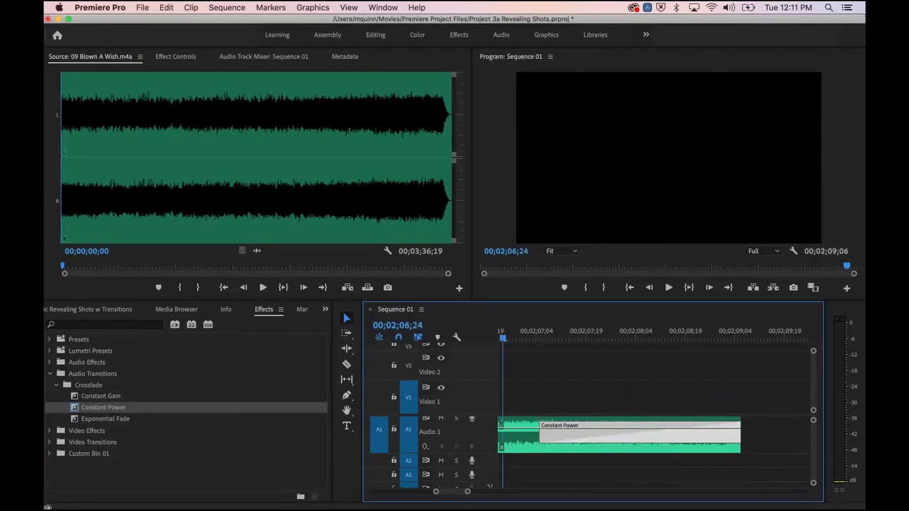
key(space)
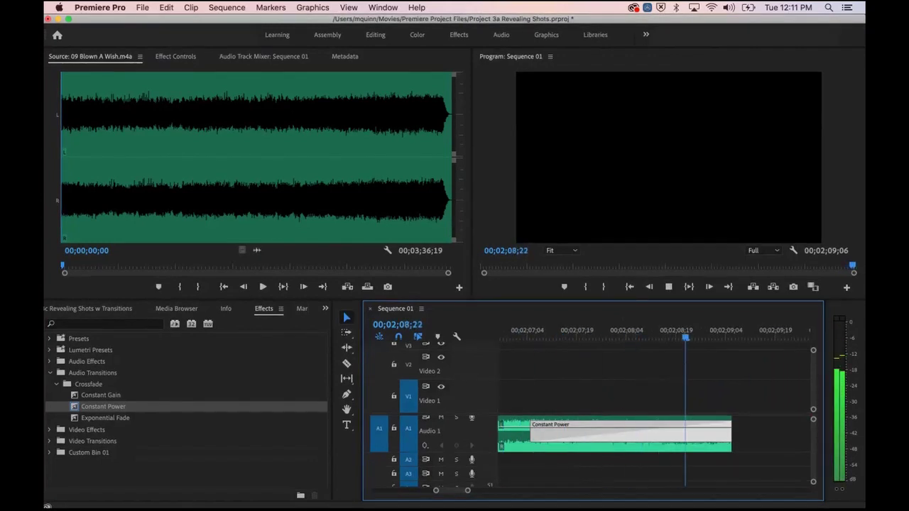
key(space)
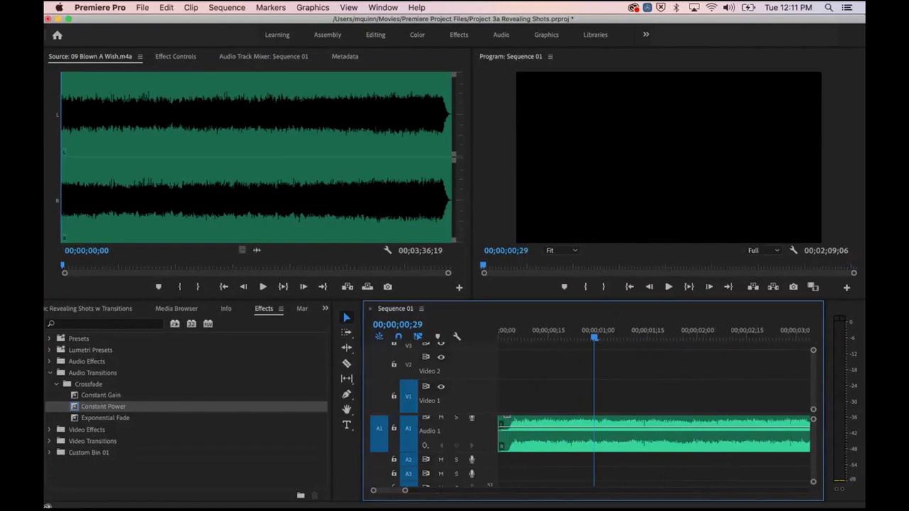
Step: Review the sequence ending, then quit Premiere Pro without saving the changes
key(backslash)
click(760, 333)
key(space)
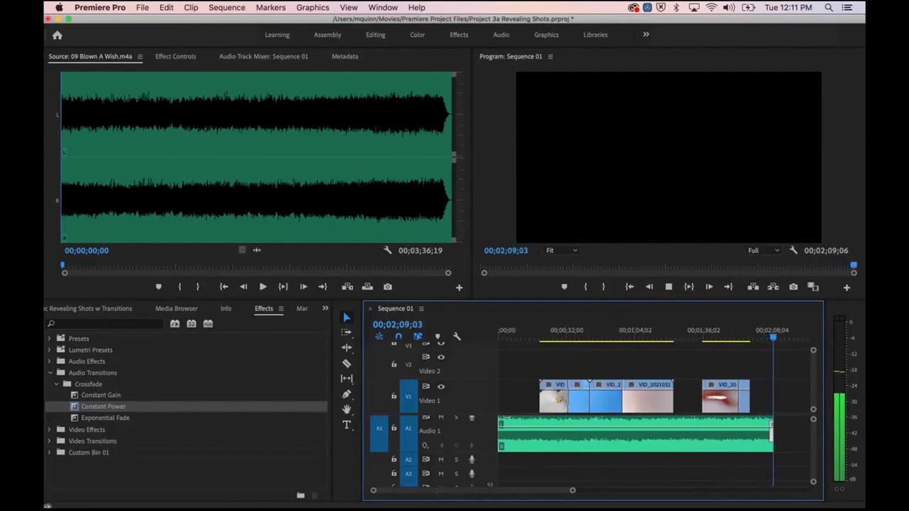
key(space)
key(space)
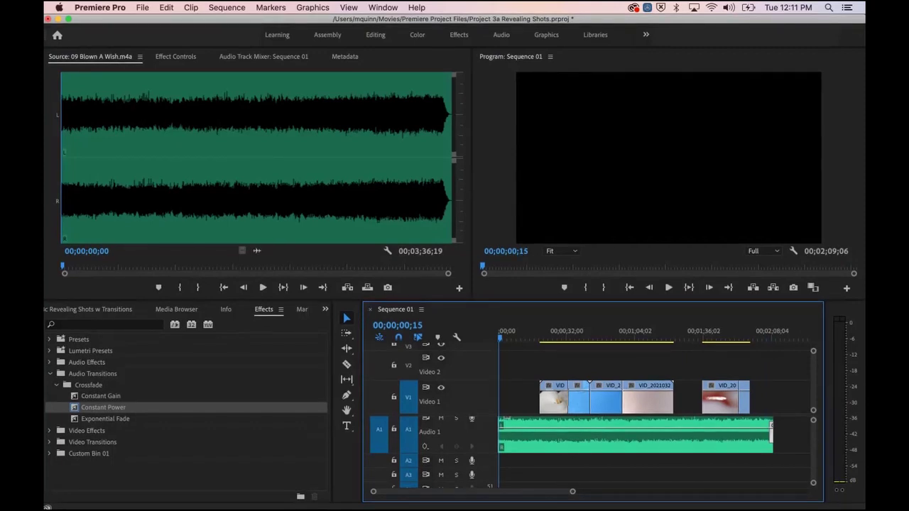
key(super+q)
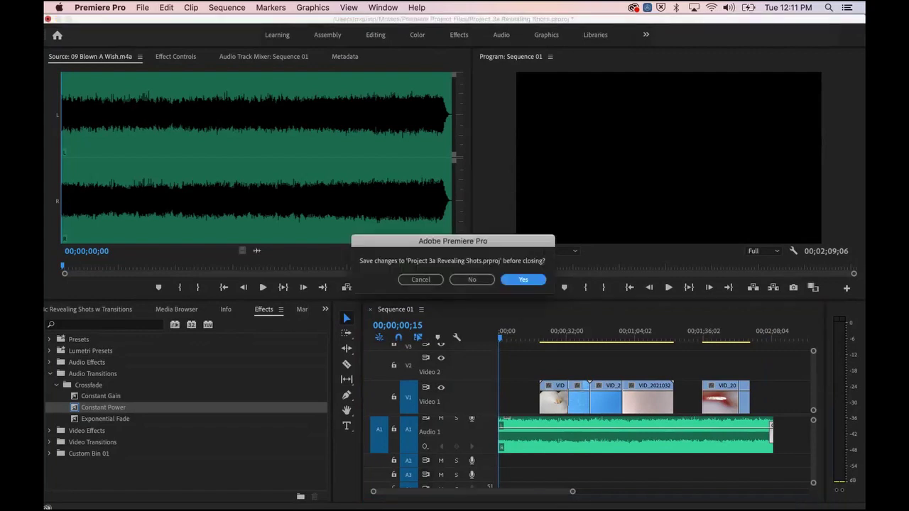
click(471, 280)
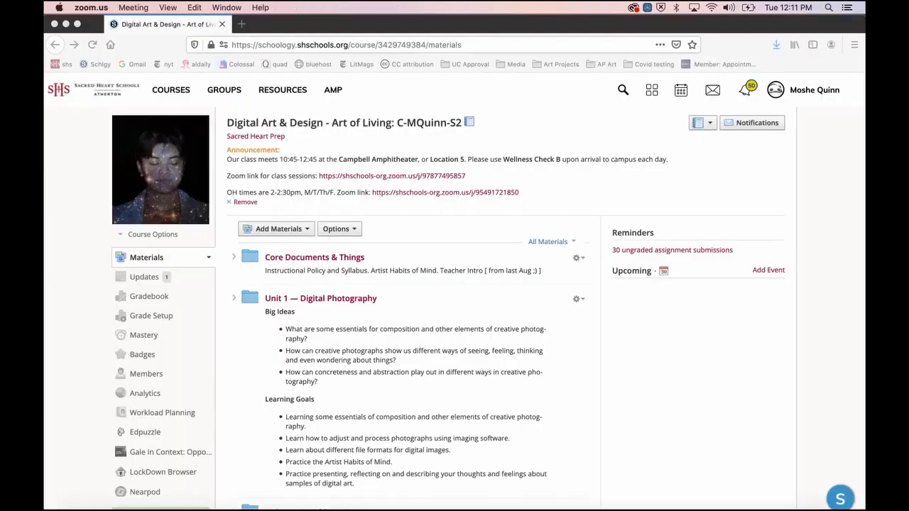
Step: Relaunch Premiere Pro from the Dock
click(295, 497)
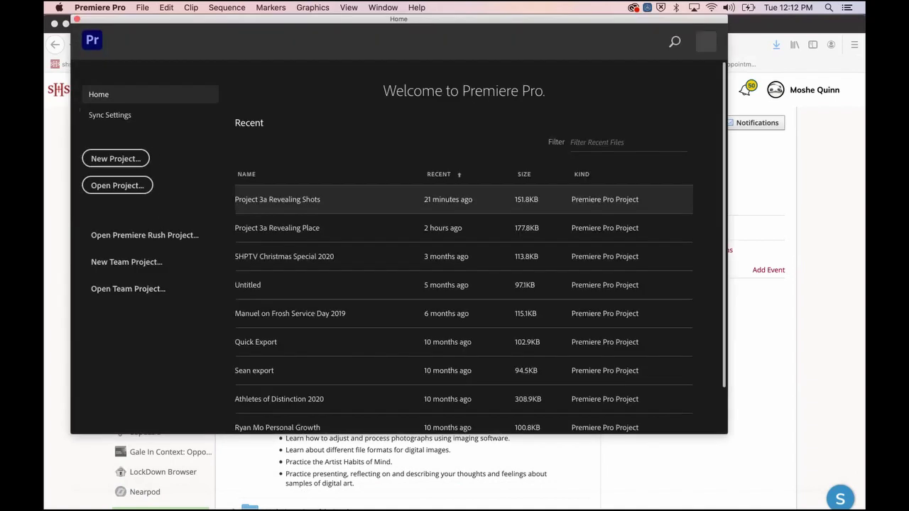
Step: Open Project 3a Revealing Place from the Recent list on the Home screen
click(277, 228)
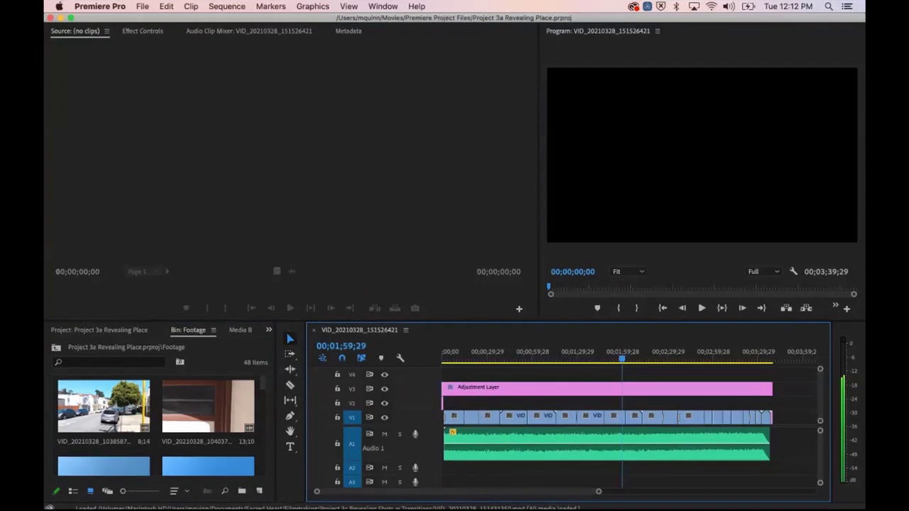
Step: Select the Adjustment Layer clip and look over the File > Export submenu without exporting
click(536, 390)
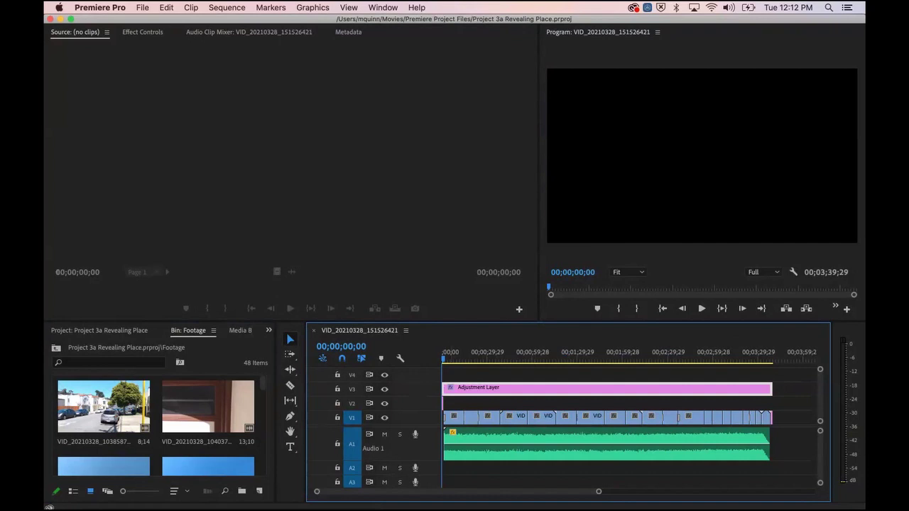
click(142, 7)
mouse_move(184, 322)
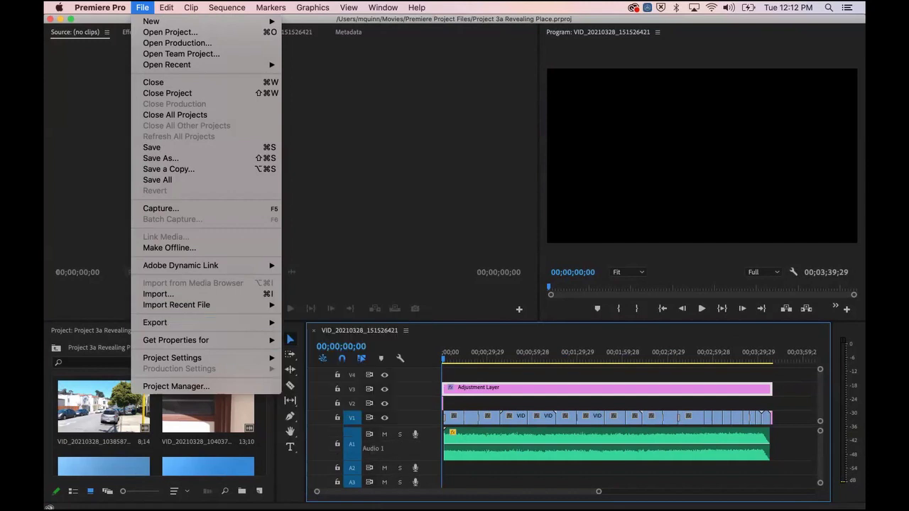
key(Escape)
Step: Make the Project 3a Revealing Place sequence timeline active and reopen the File menu
click(293, 170)
click(701, 156)
double_click(208, 407)
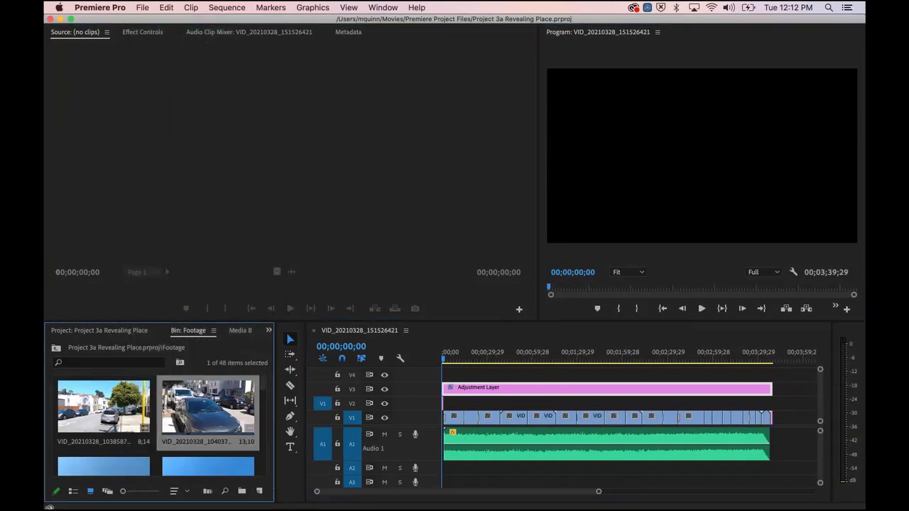
click(682, 159)
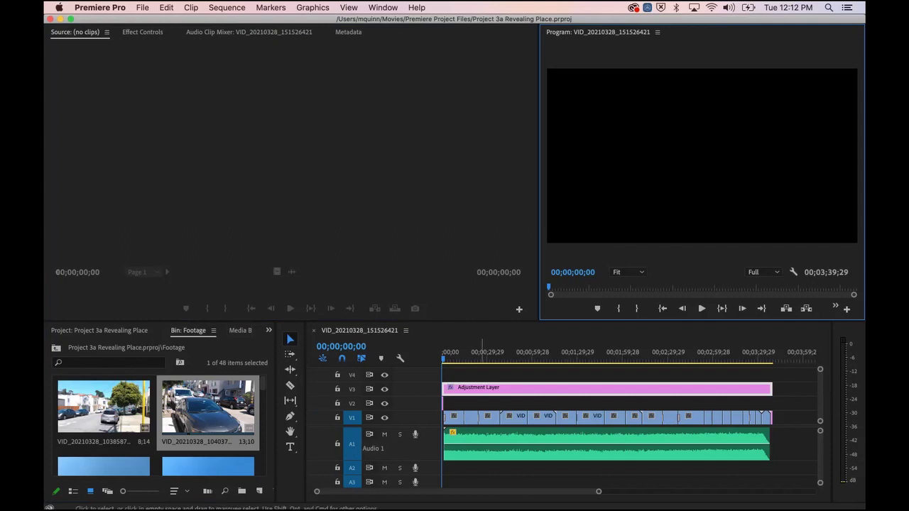
click(482, 375)
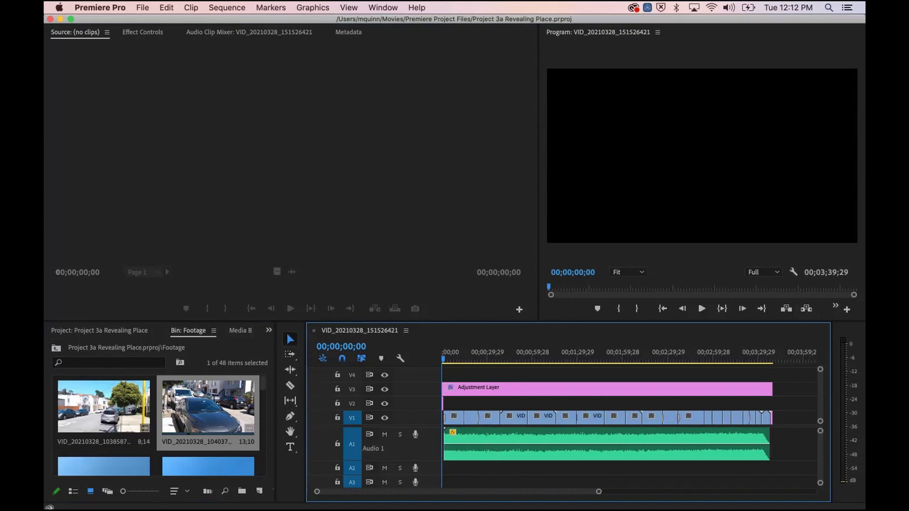
click(142, 7)
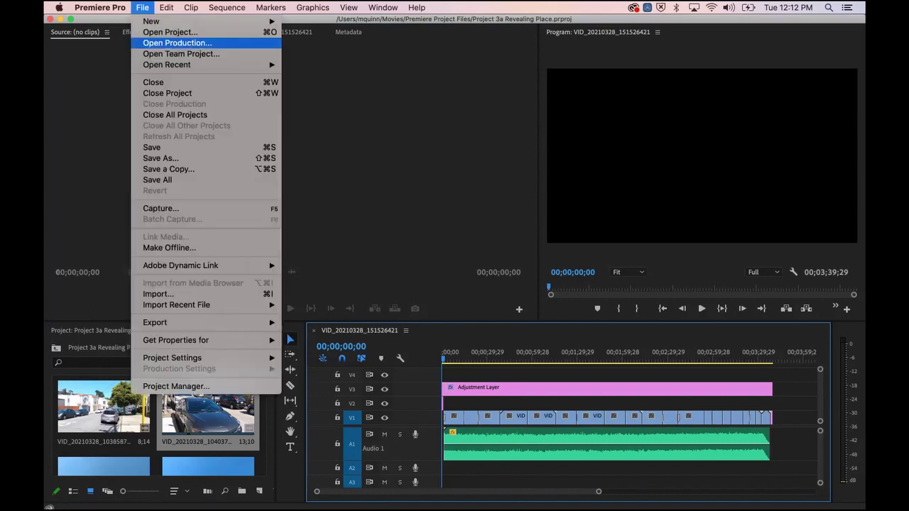
Step: Open Export Settings for the sequence and keep H.264 as the export format
mouse_move(155, 322)
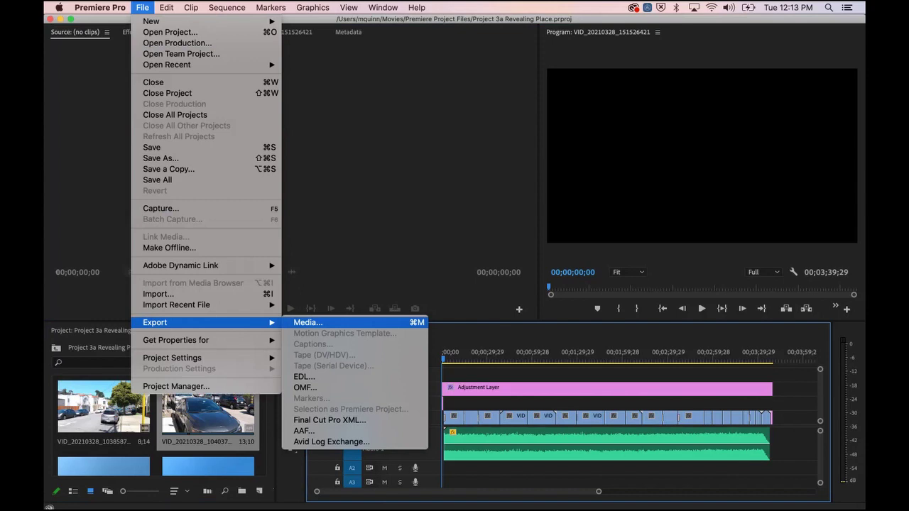
click(308, 322)
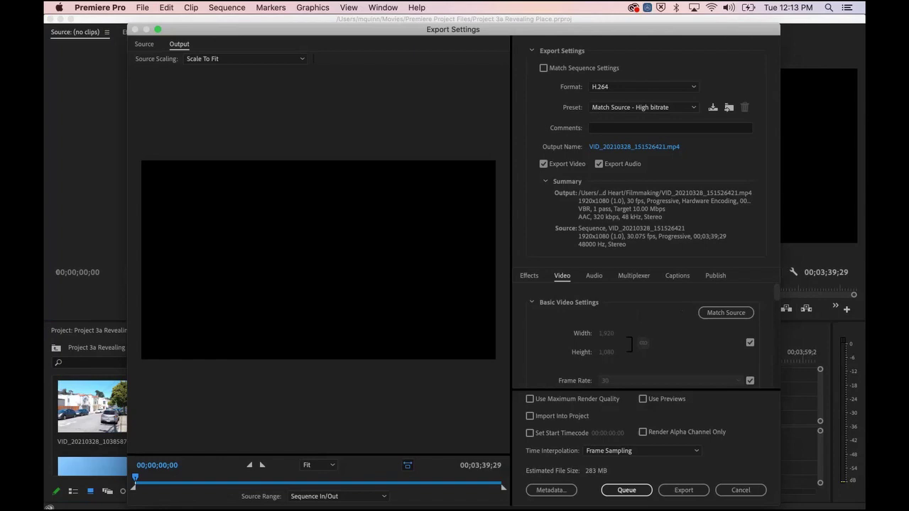
click(643, 87)
click(644, 87)
click(643, 87)
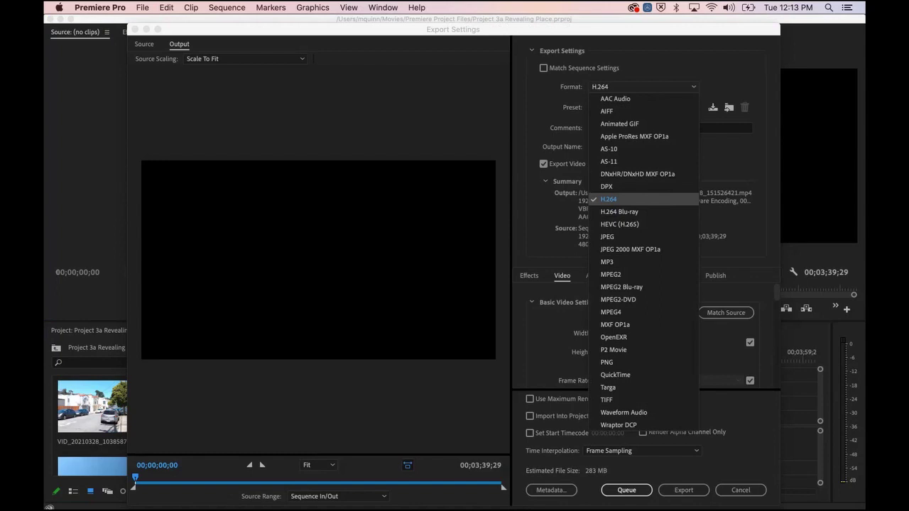
click(608, 199)
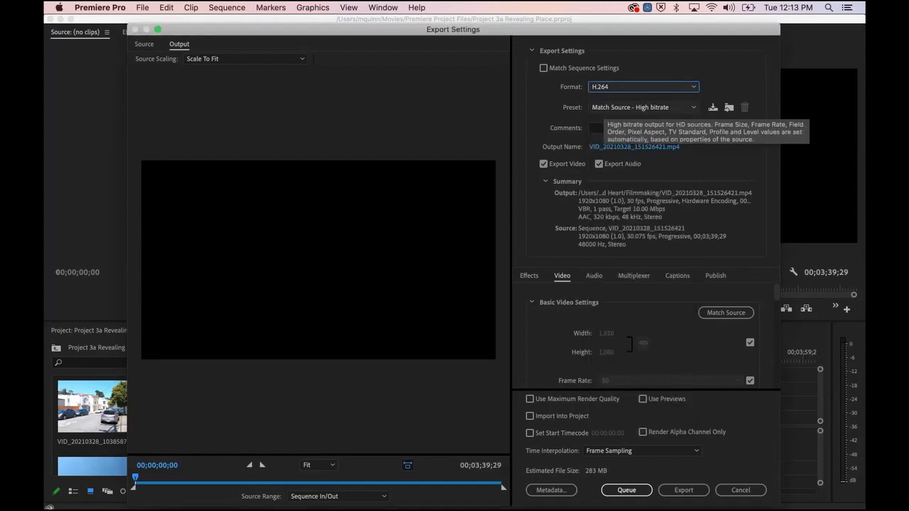
Step: Try the YouTube 1080p Full HD preset, then Match Source - High bitrate
click(644, 107)
scroll(659, 313, down, 4)
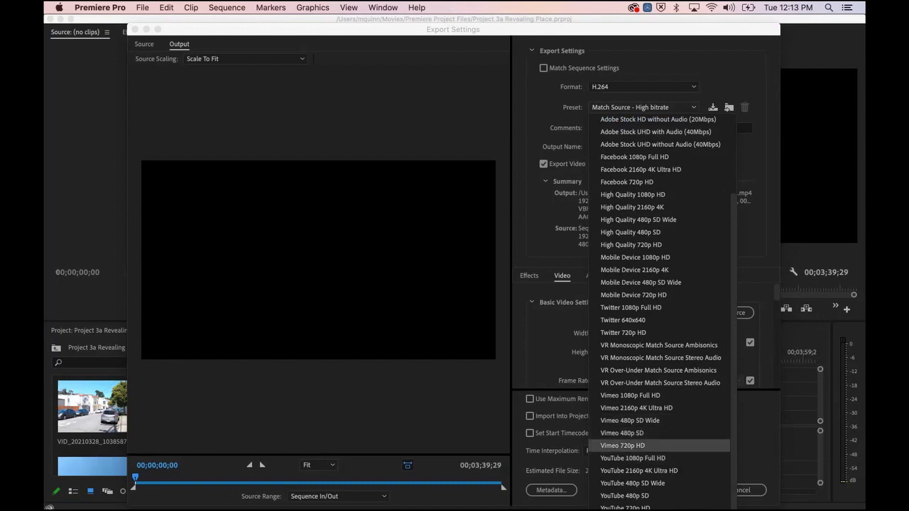
click(630, 458)
click(620, 108)
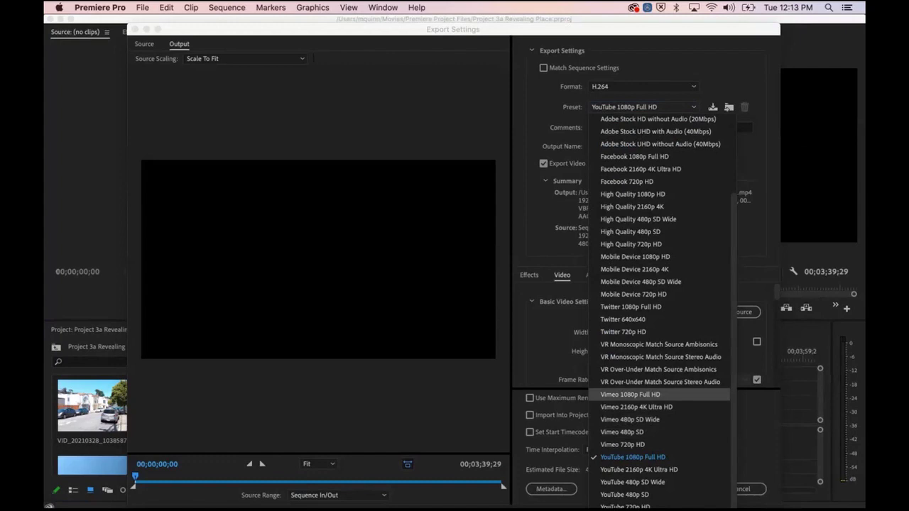
click(605, 107)
click(606, 107)
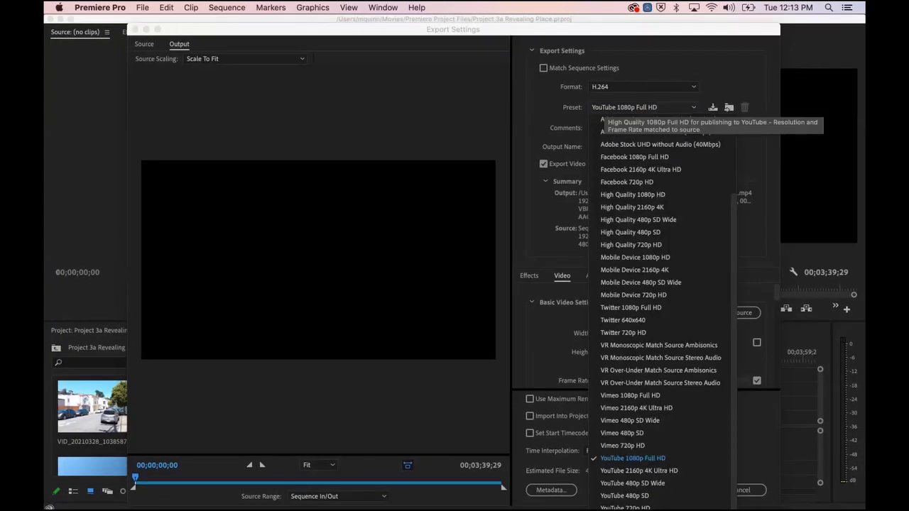
scroll(639, 142, up, 3)
click(625, 119)
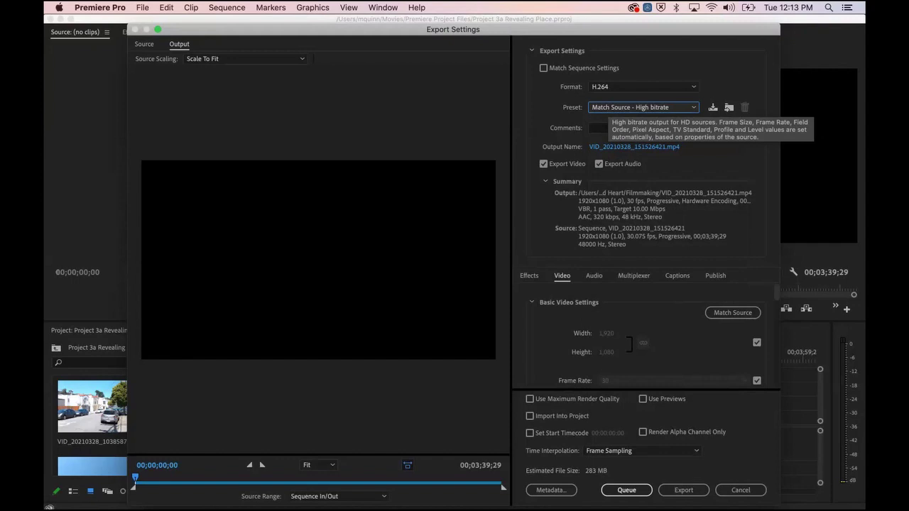
Step: Compare Vimeo 1080p Full HD against YouTube 1080p Full HD, ending on Vimeo 1080p Full HD
click(643, 107)
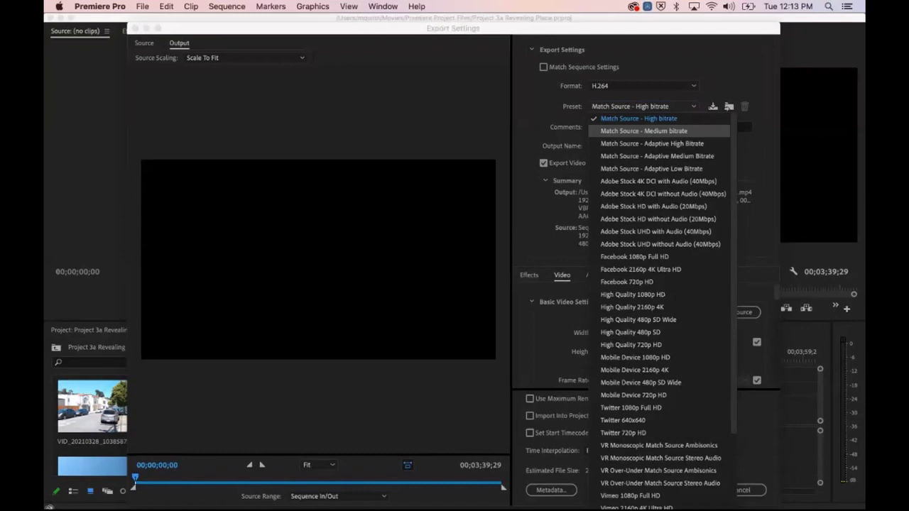
scroll(643, 131, down, 3)
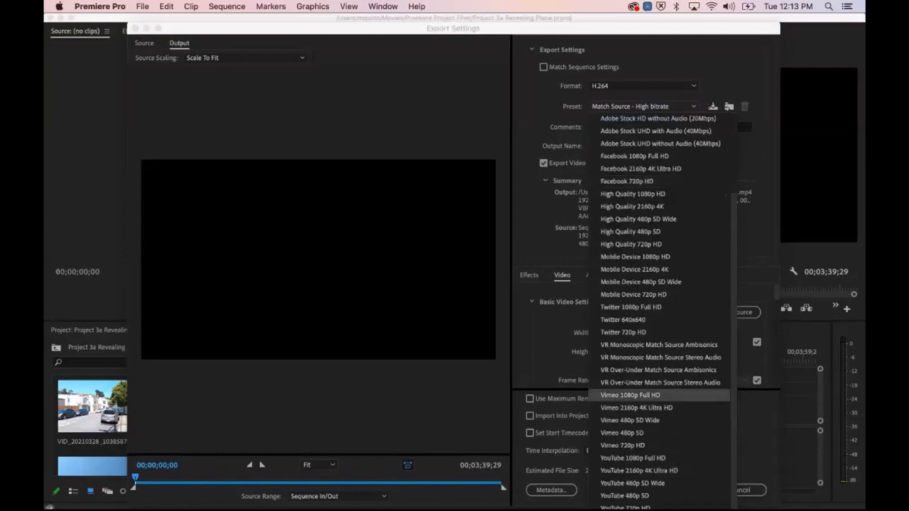
click(631, 396)
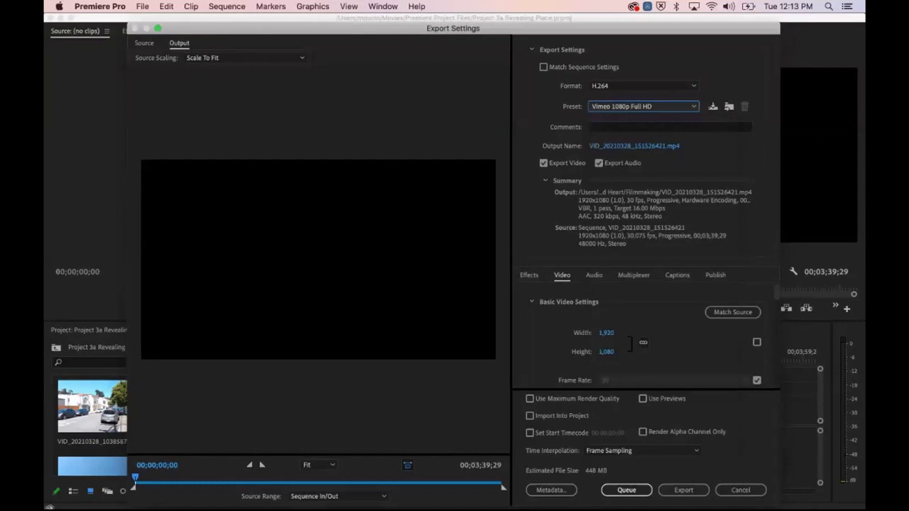
click(643, 107)
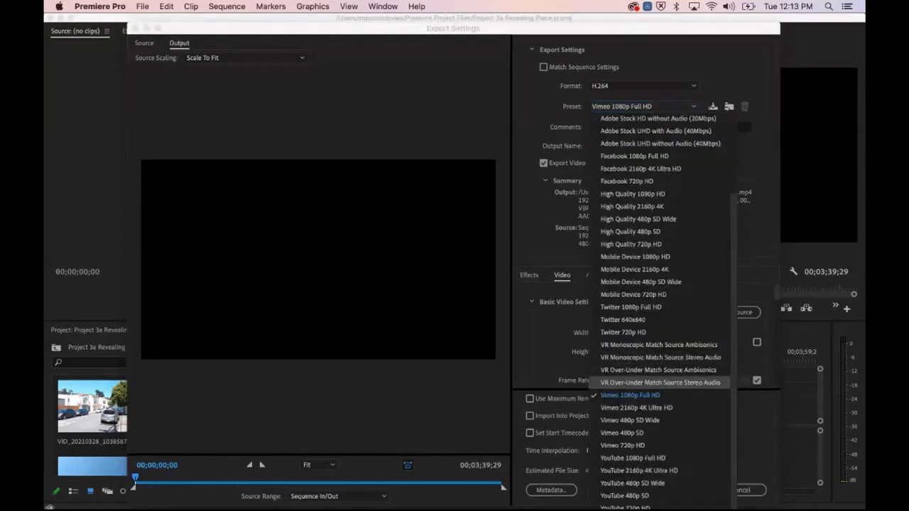
click(633, 458)
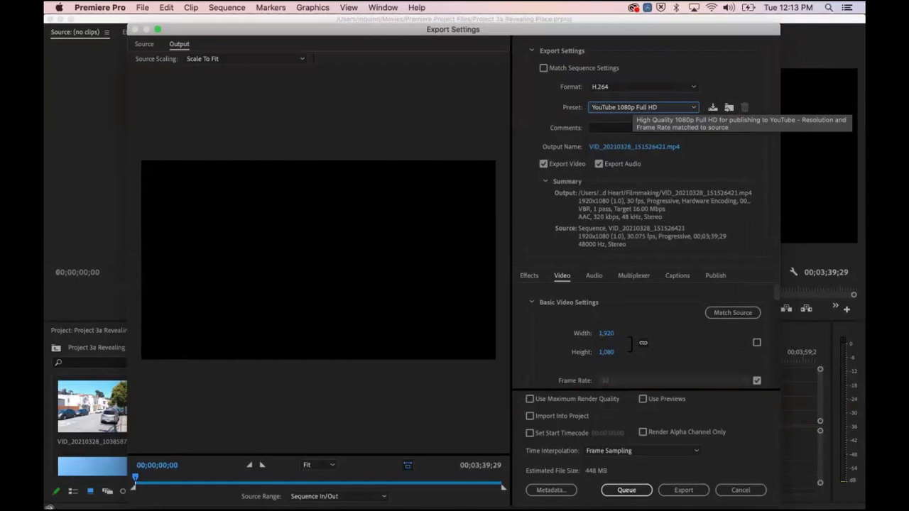
click(643, 107)
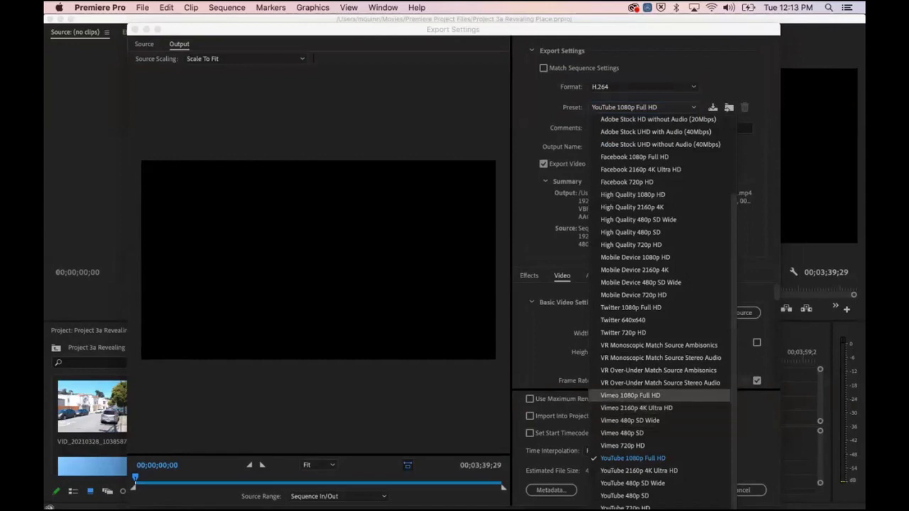
click(630, 395)
click(643, 107)
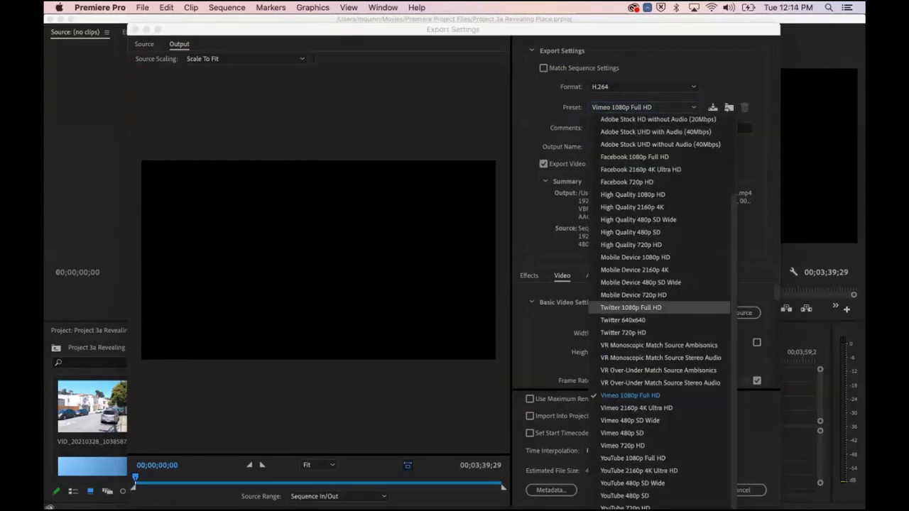
click(630, 395)
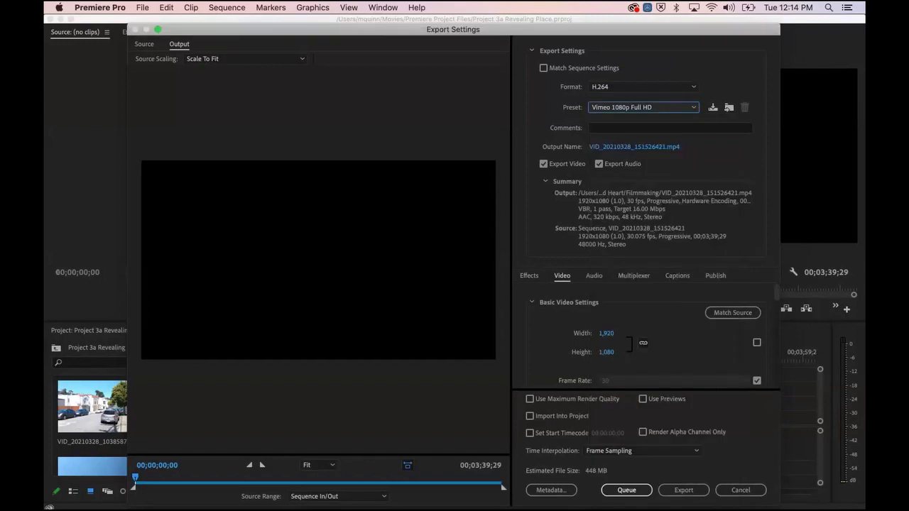
click(642, 107)
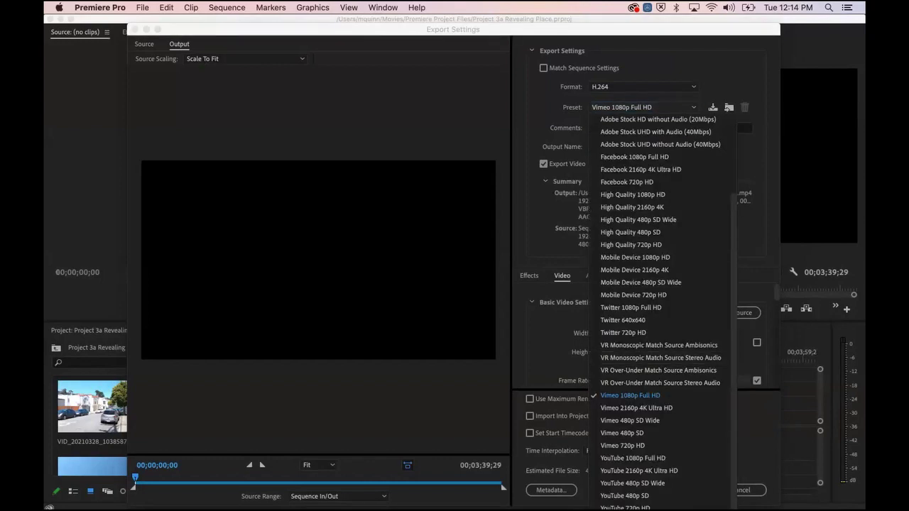
click(632, 458)
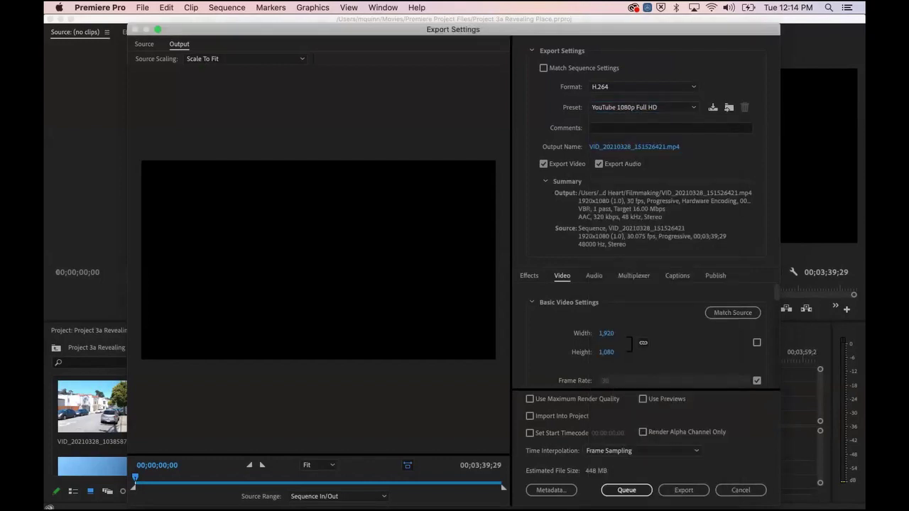
click(643, 106)
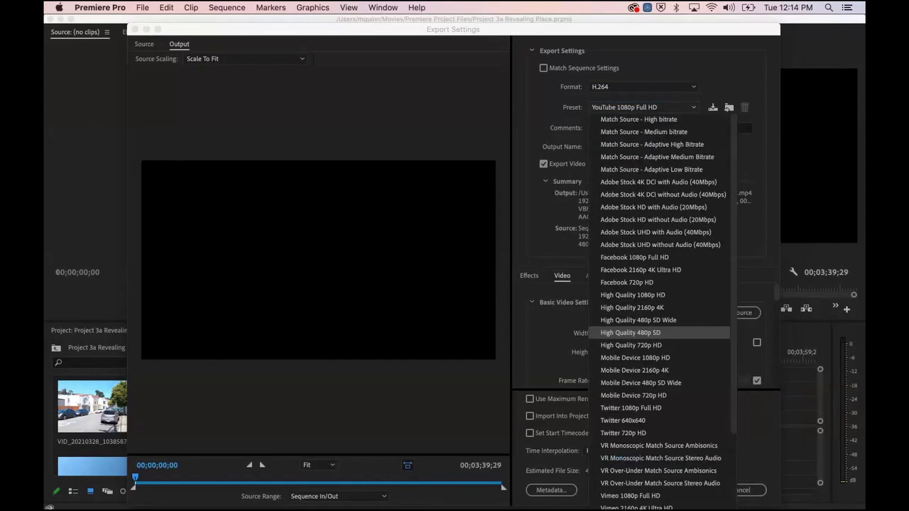
scroll(639, 213, down, 3)
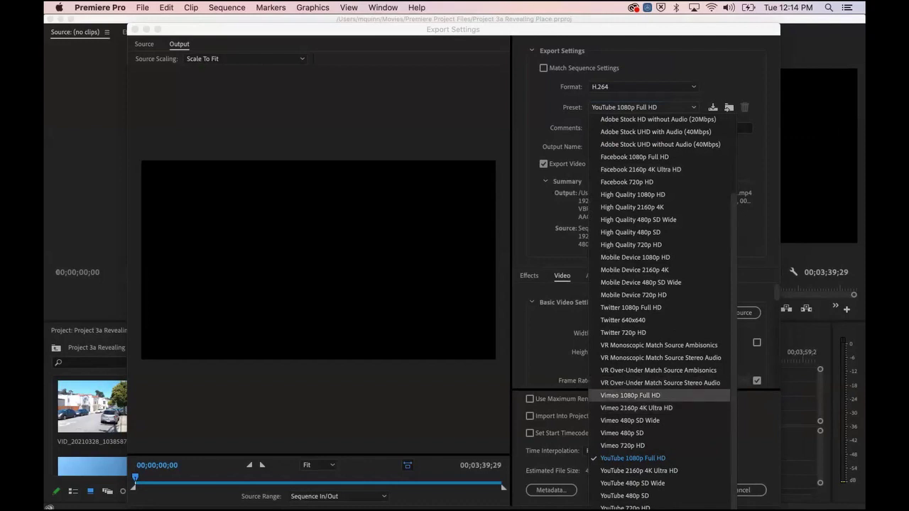
click(630, 395)
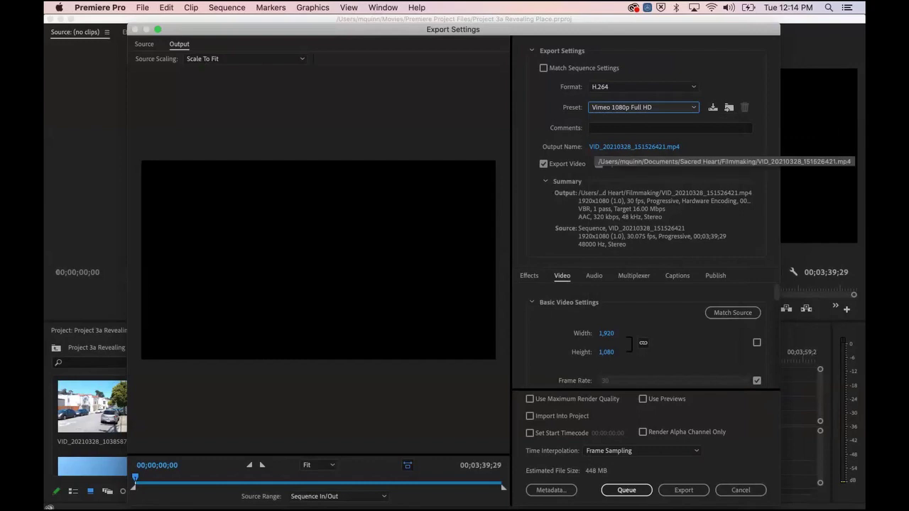
Step: Browse for the output location through Class Notes, 2020-2021 and the course folder into Semester 2
click(634, 146)
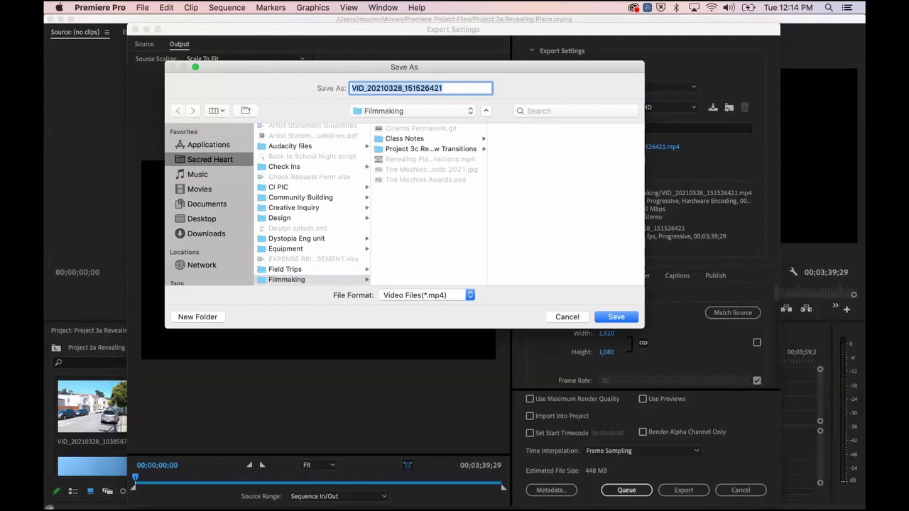
click(405, 139)
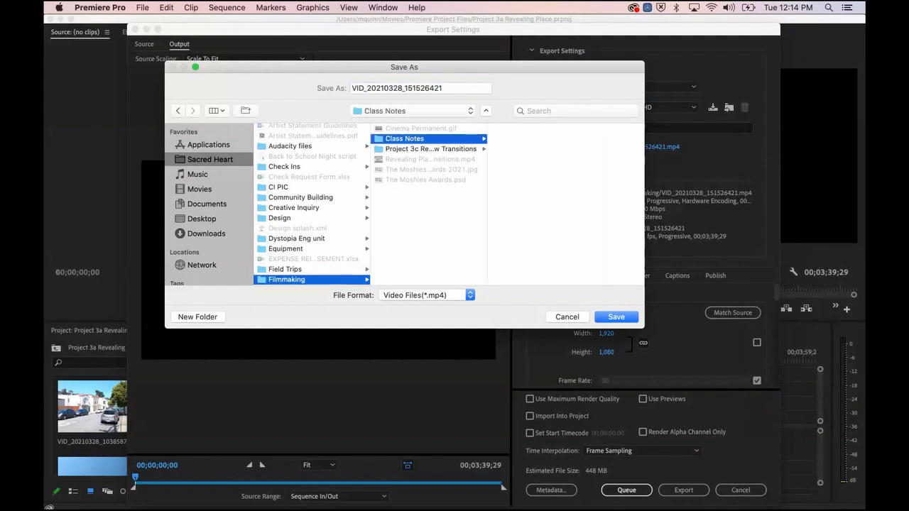
scroll(312, 205, up, 5)
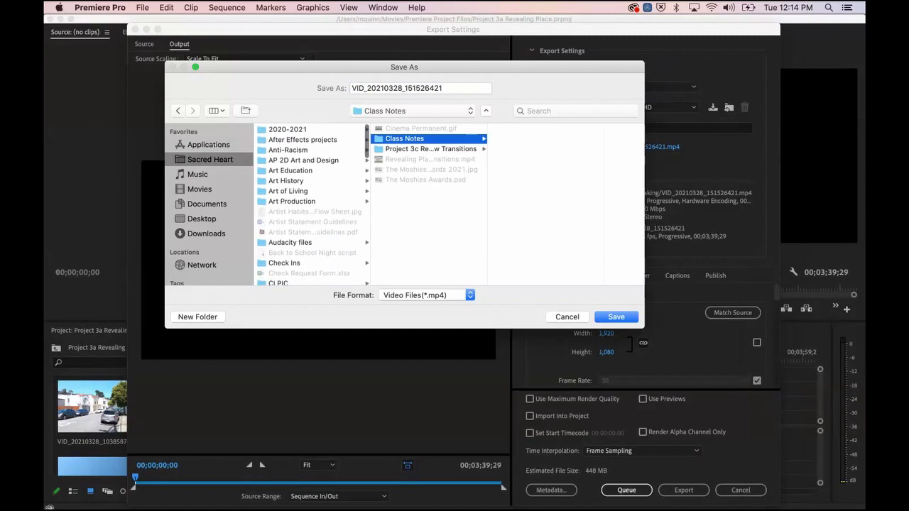
click(287, 129)
click(429, 160)
click(521, 138)
click(568, 149)
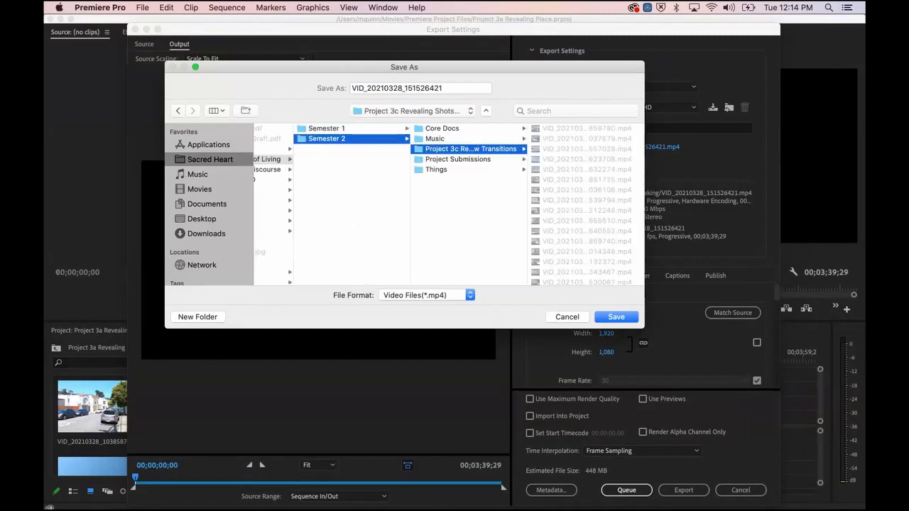
click(458, 159)
click(470, 150)
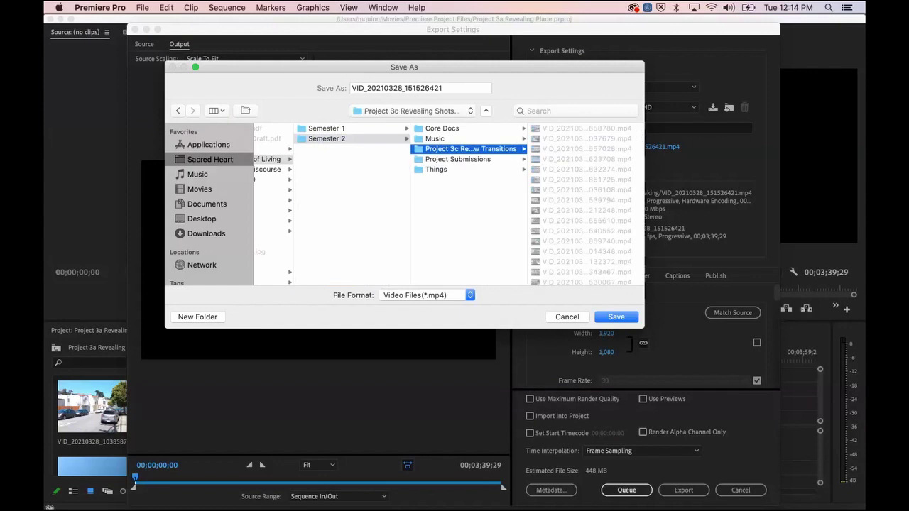
Step: Return the save browser's selection to the Semester 2 folder
key(Left)
key(Up)
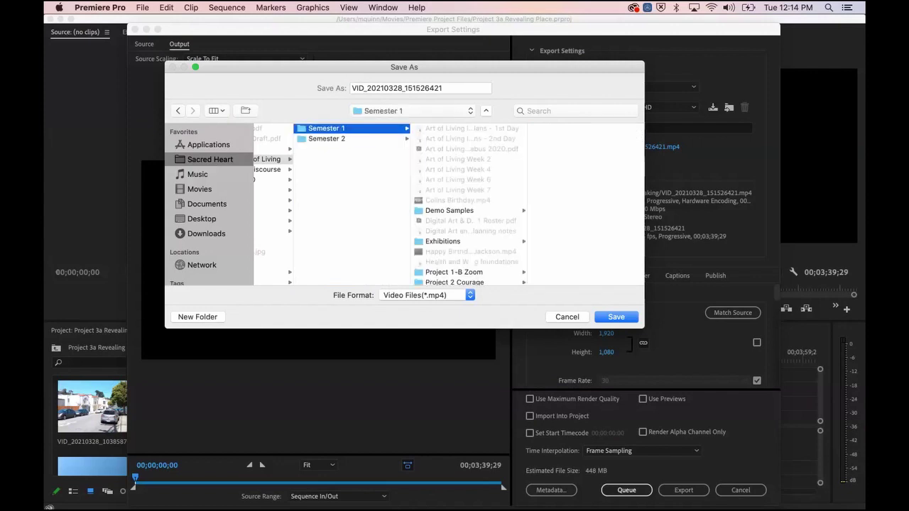
key(Down)
key(Right)
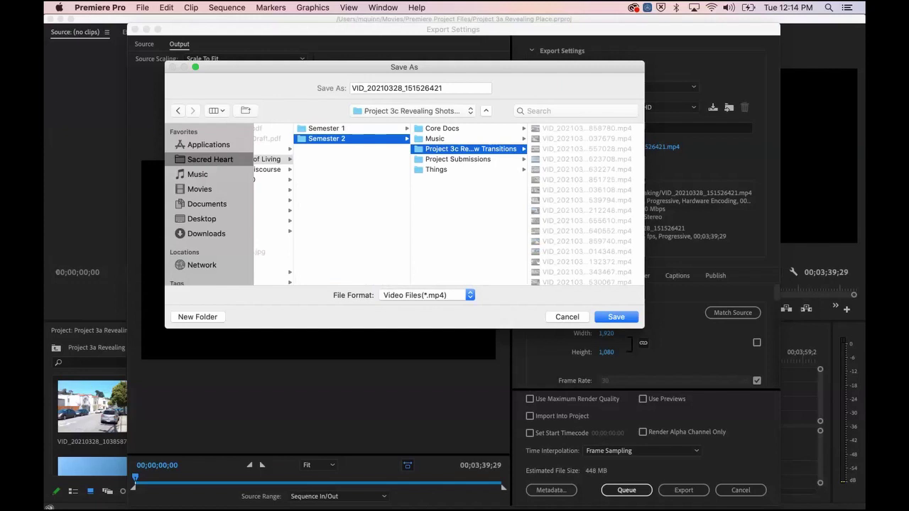
key(Down)
key(Up)
key(Up)
key(Left)
key(Up)
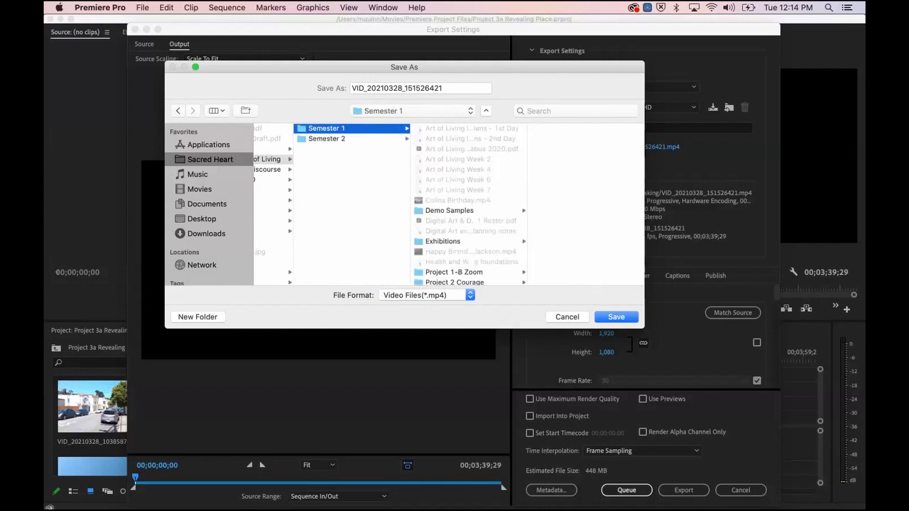
key(Down)
Step: Create a new folder named 'Exported Videos' inside Semester 2
key(super+shift+n)
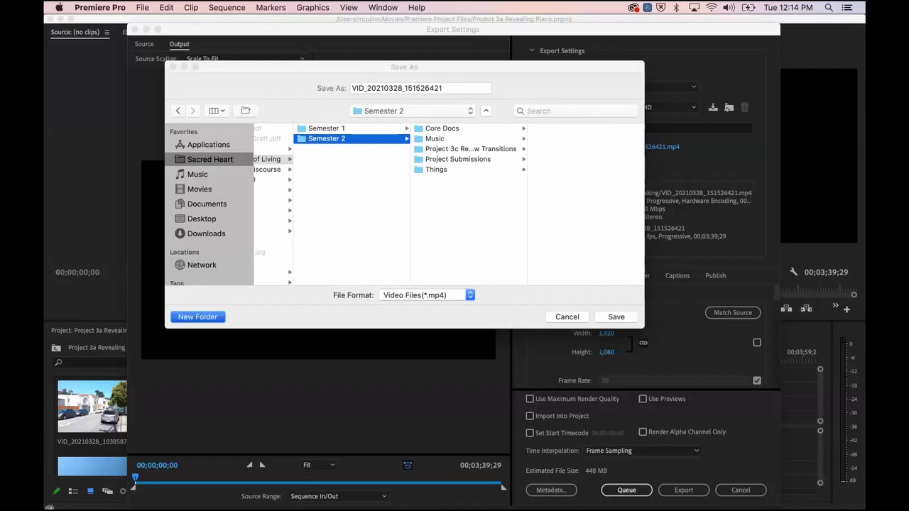
text(Exported Video)
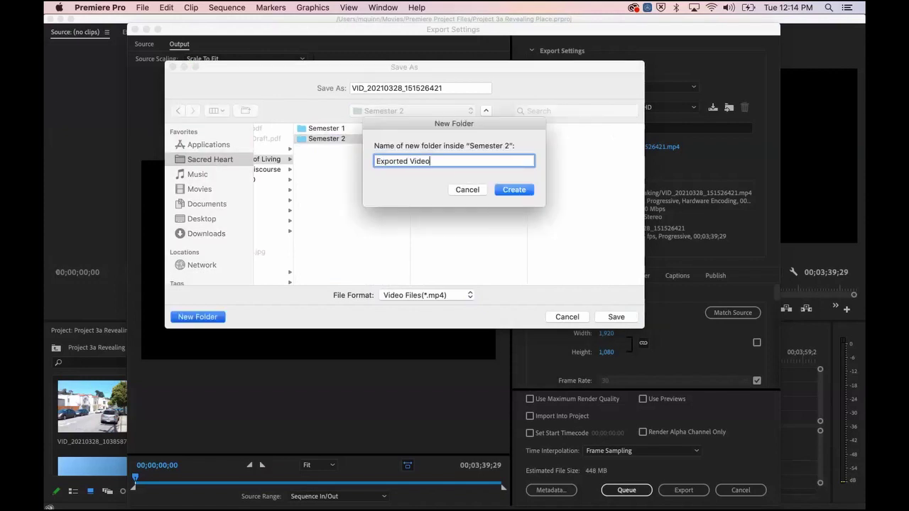
text(s)
key(Return)
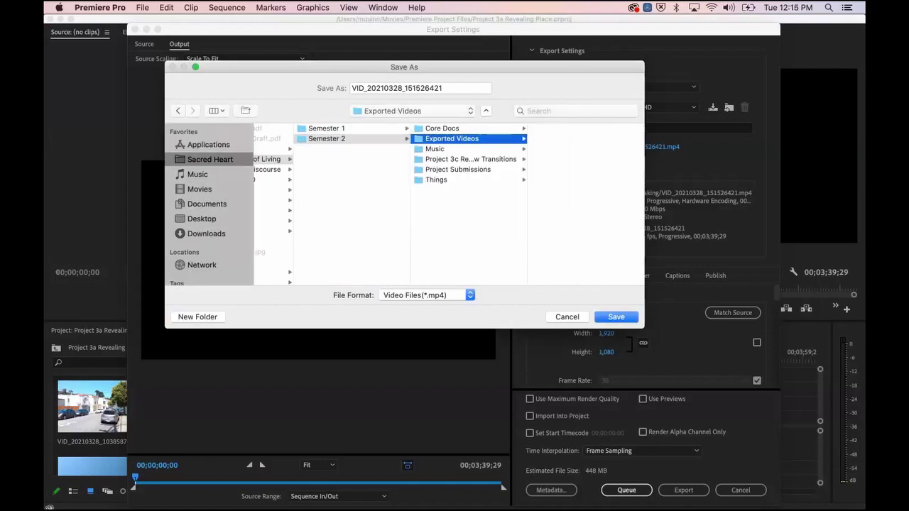
Step: Name the export file with the student's name followed by '_Proj3a_Reveal' and save
key(Tab)
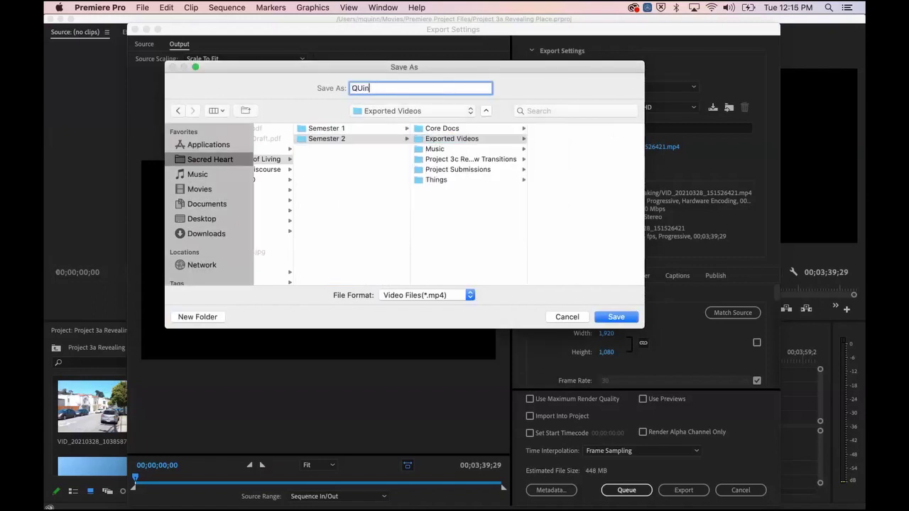
key(Return)
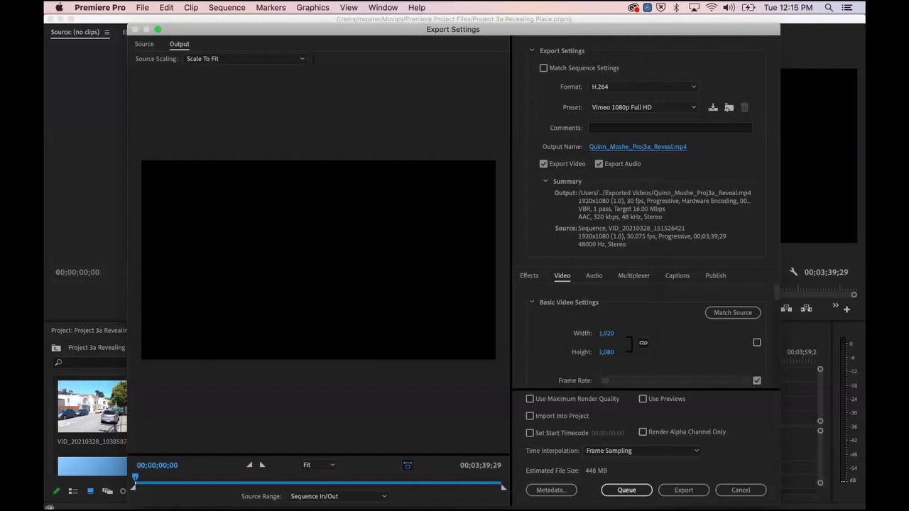
click(683, 490)
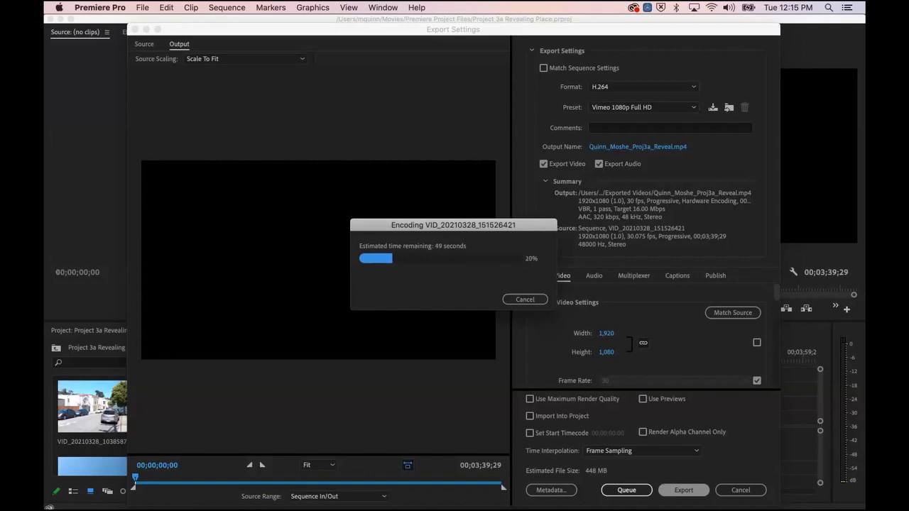
key(Escape)
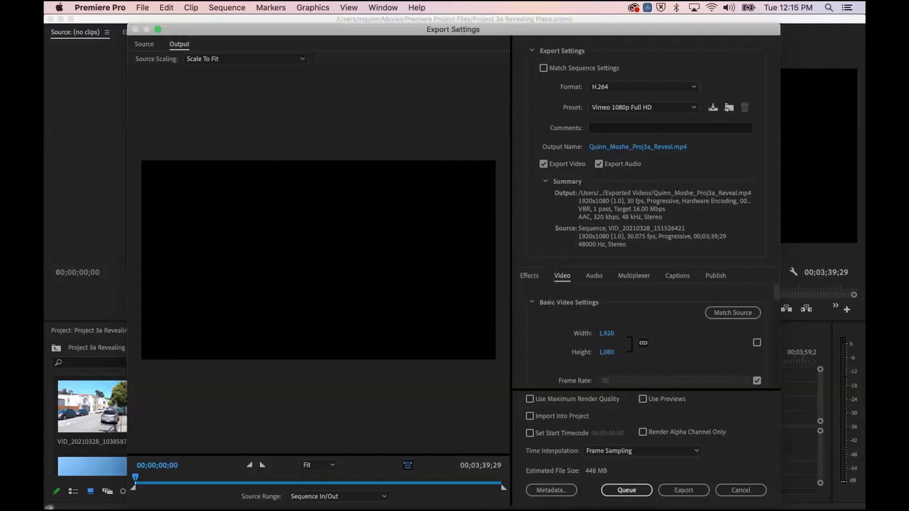